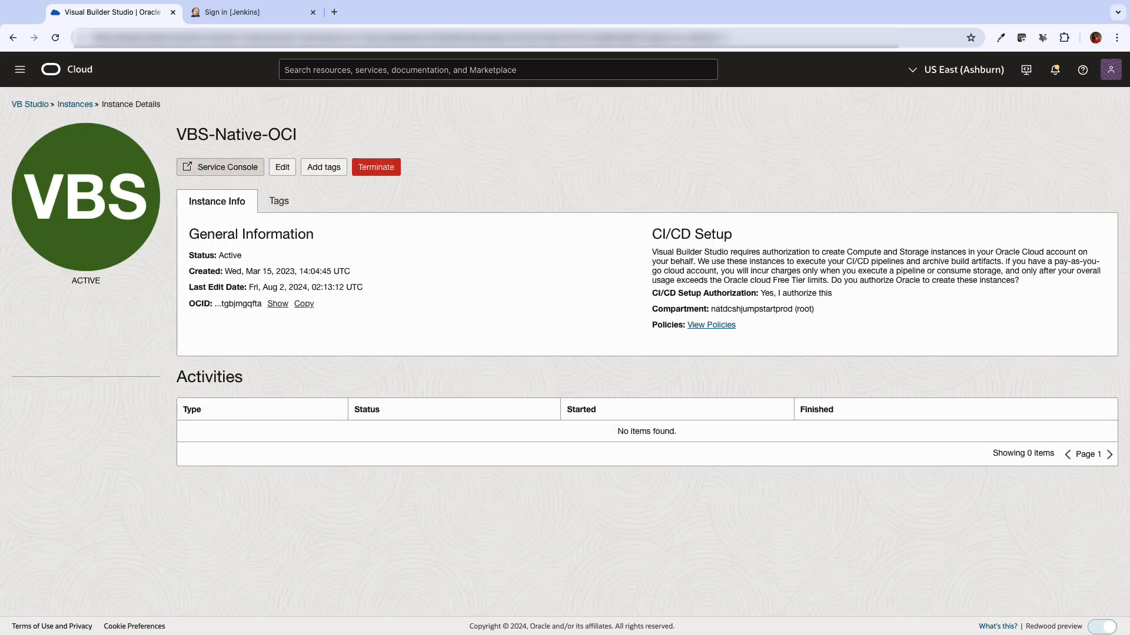
Open the Visual Builder Studio organization page from the instance's Service Console
{"action": "left_click", "coordinate": [221, 167]}
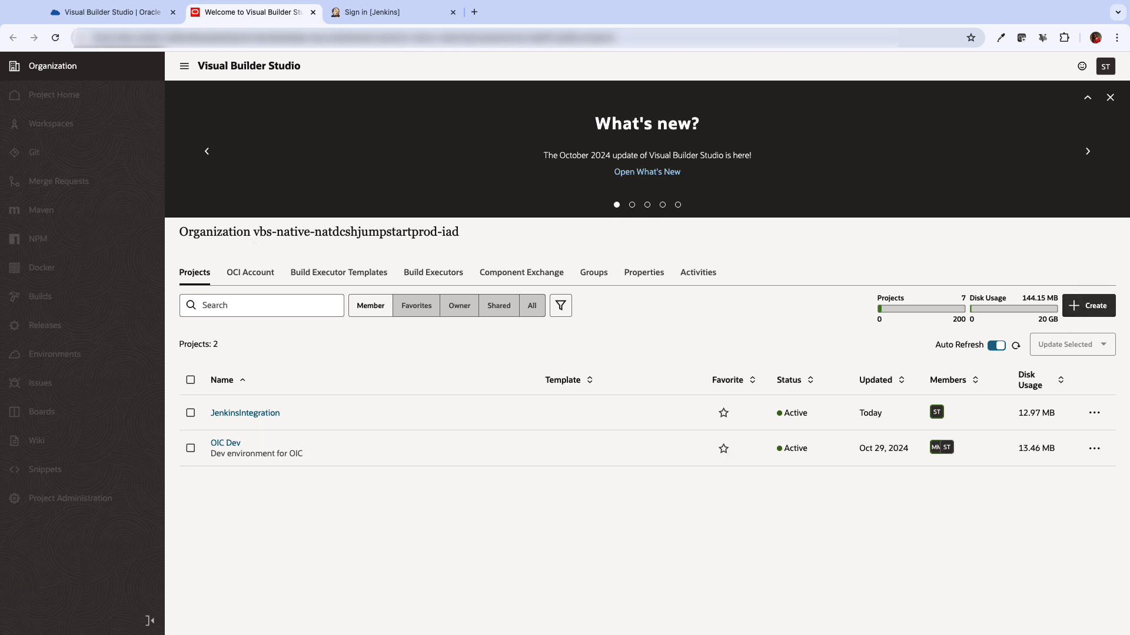
Create an empty project named VBSJenkinsIntegration, keeping default properties and team
{"action": "left_click", "coordinate": [1077, 306]}
{"action": "type", "text": "VBSJenkins"}
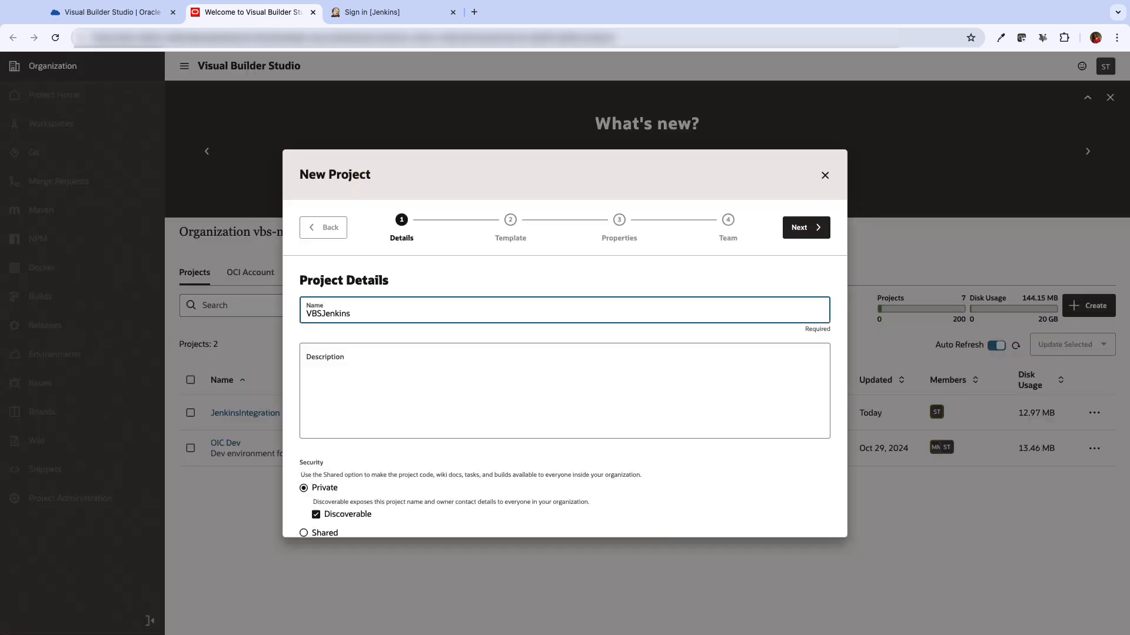
{"action": "type", "text": "Integration"}
{"action": "scroll", "coordinate": [590, 435], "scroll_direction": "down", "scroll_amount": 2}
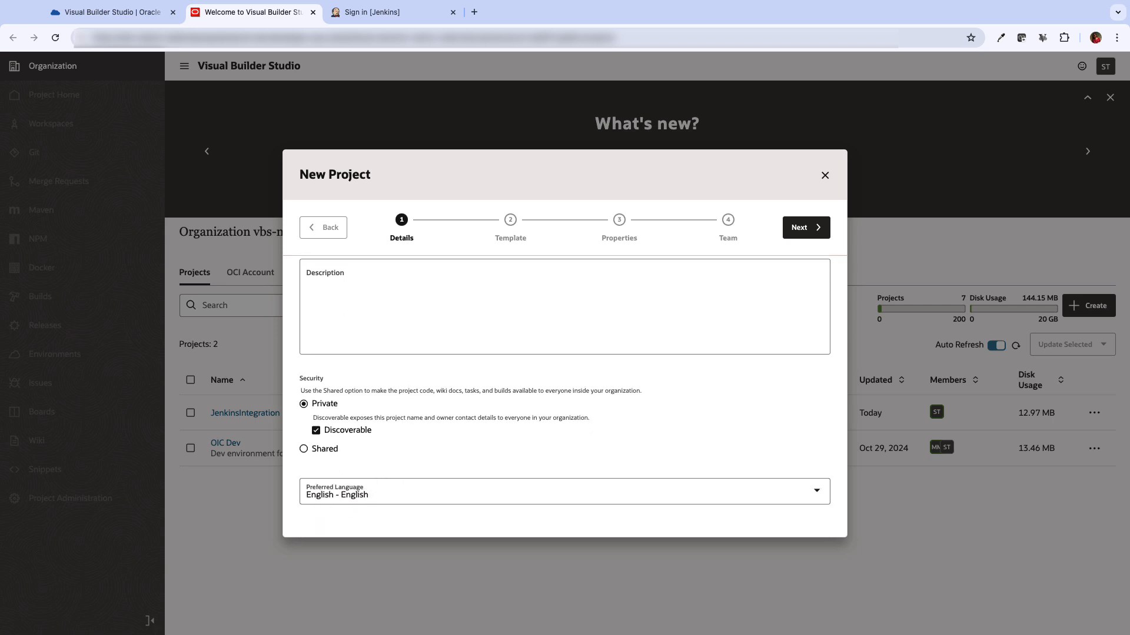
{"action": "left_click", "coordinate": [806, 227]}
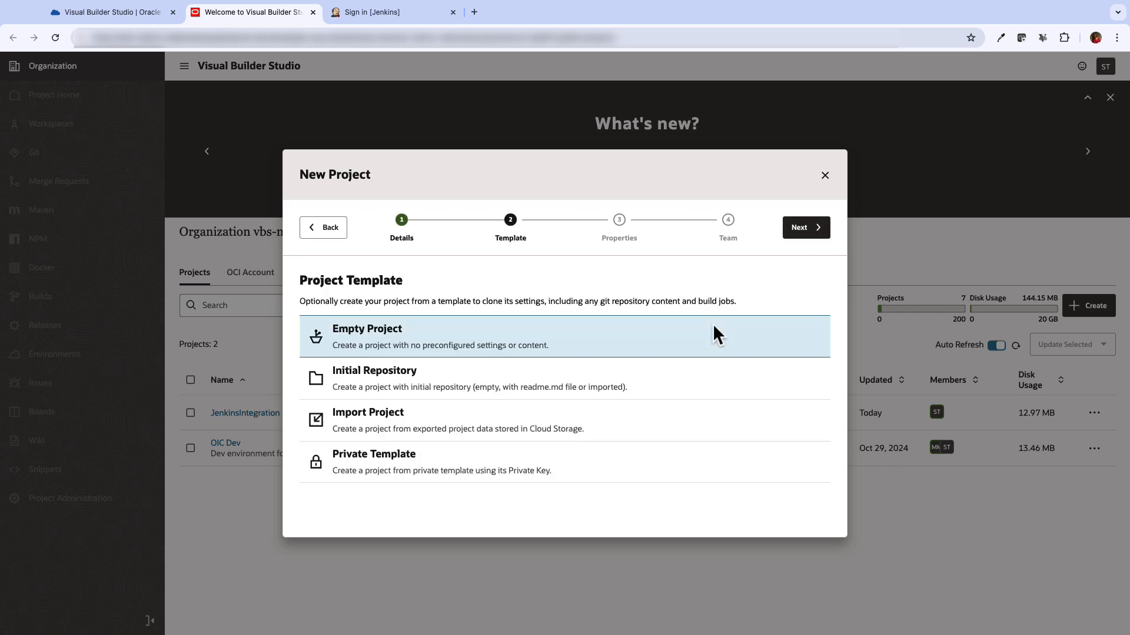
{"action": "left_click", "coordinate": [393, 418]}
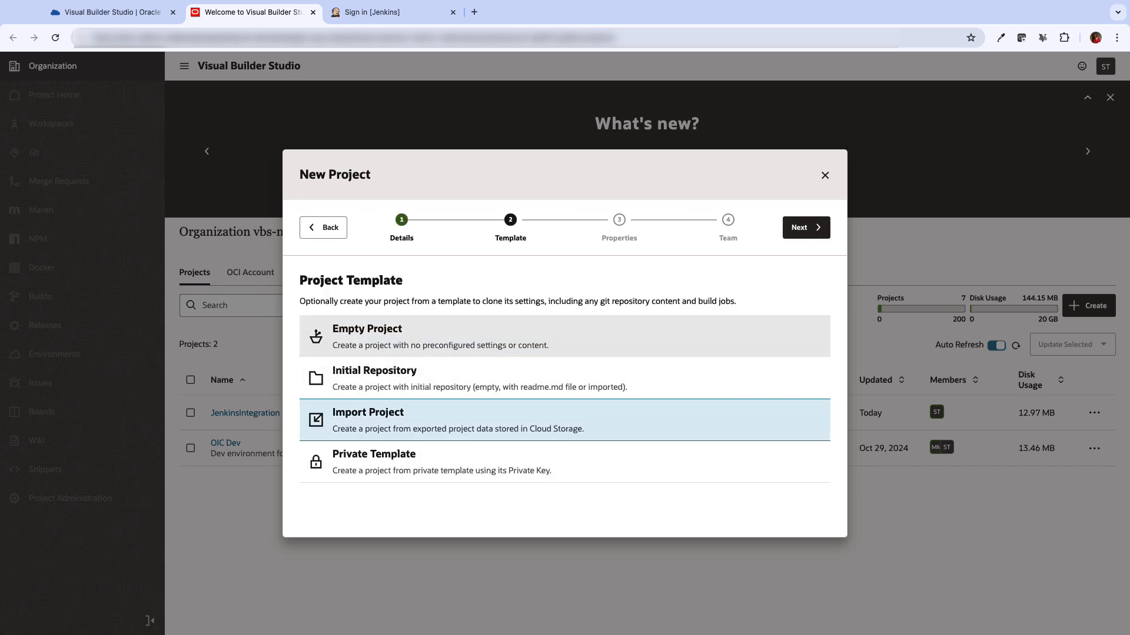
{"action": "left_click", "coordinate": [406, 341]}
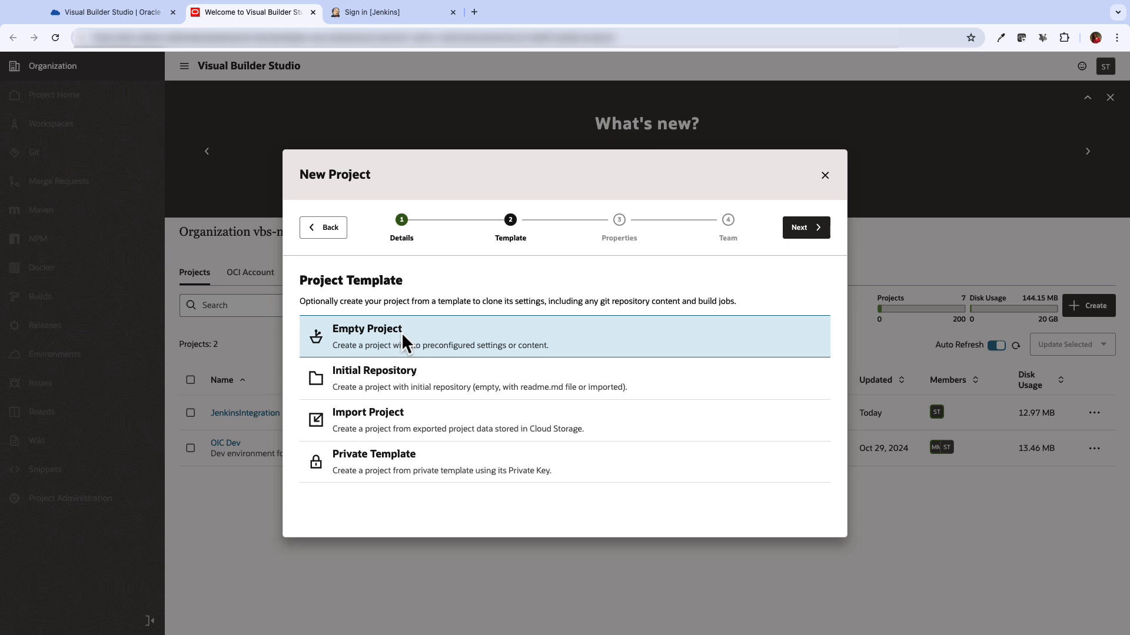
{"action": "left_click", "coordinate": [812, 230]}
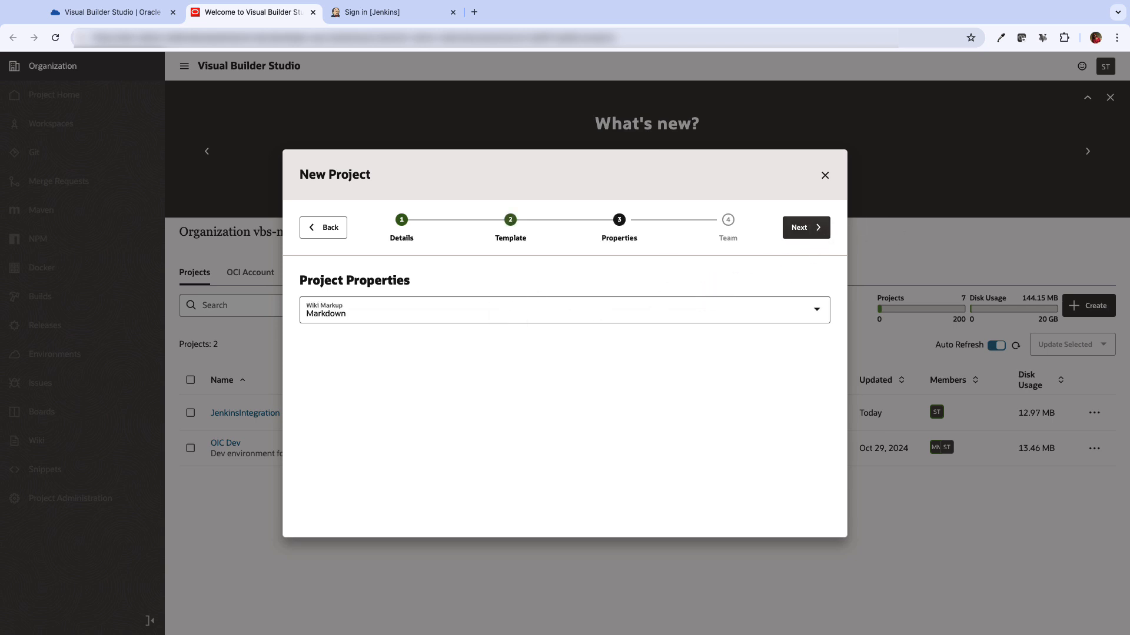
{"action": "left_click", "coordinate": [820, 227]}
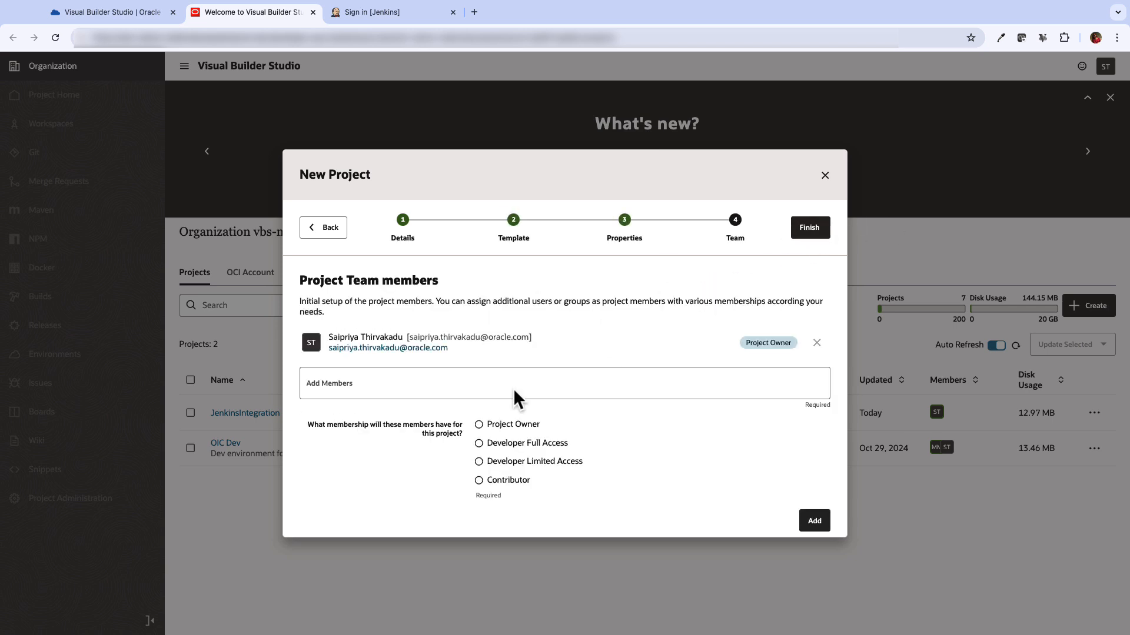
{"action": "left_click", "coordinate": [809, 226]}
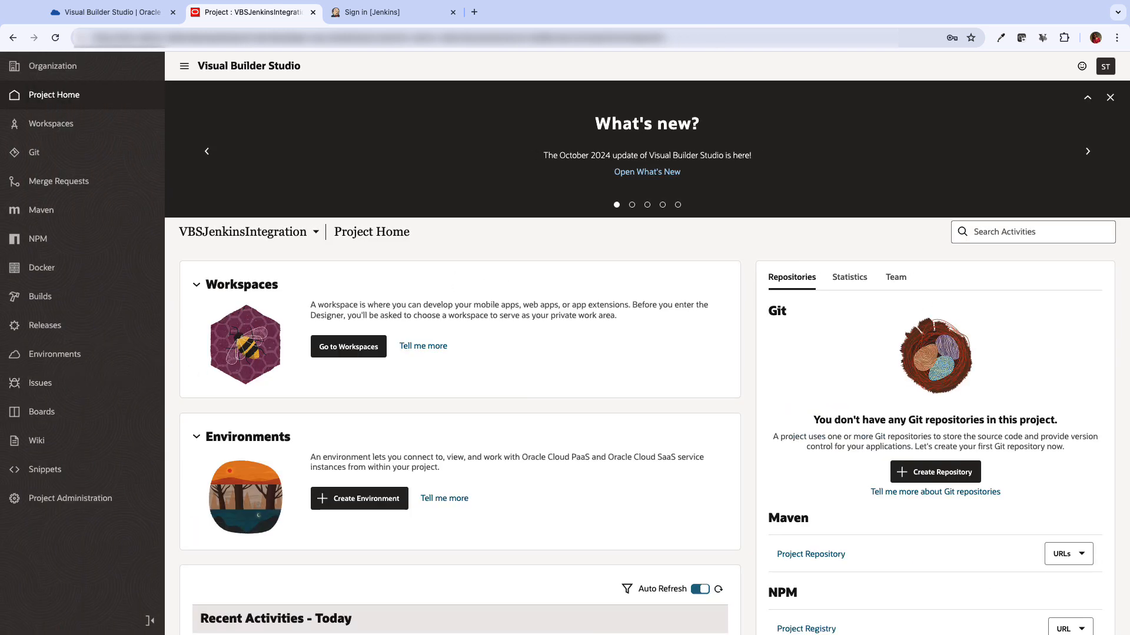
Create repository JenkinsVBSIntegration_Repo imported from the jenkins-hello-world GitHub URL
{"action": "left_click", "coordinate": [46, 158]}
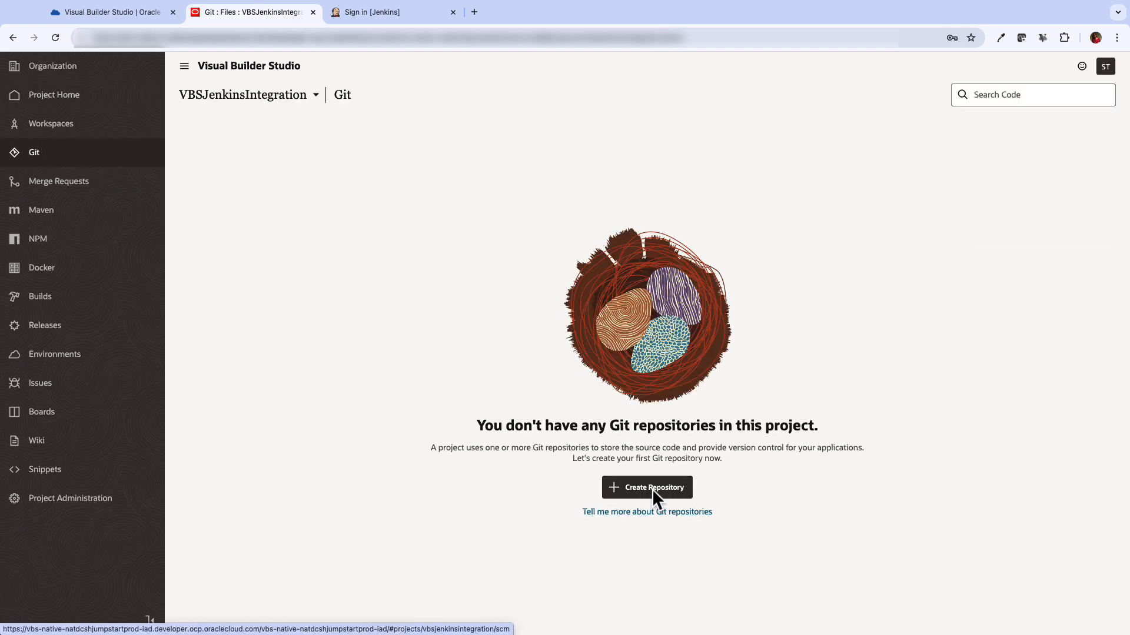
{"action": "left_click", "coordinate": [653, 488]}
{"action": "type", "text": "JenkinsIntegration_Repo"}
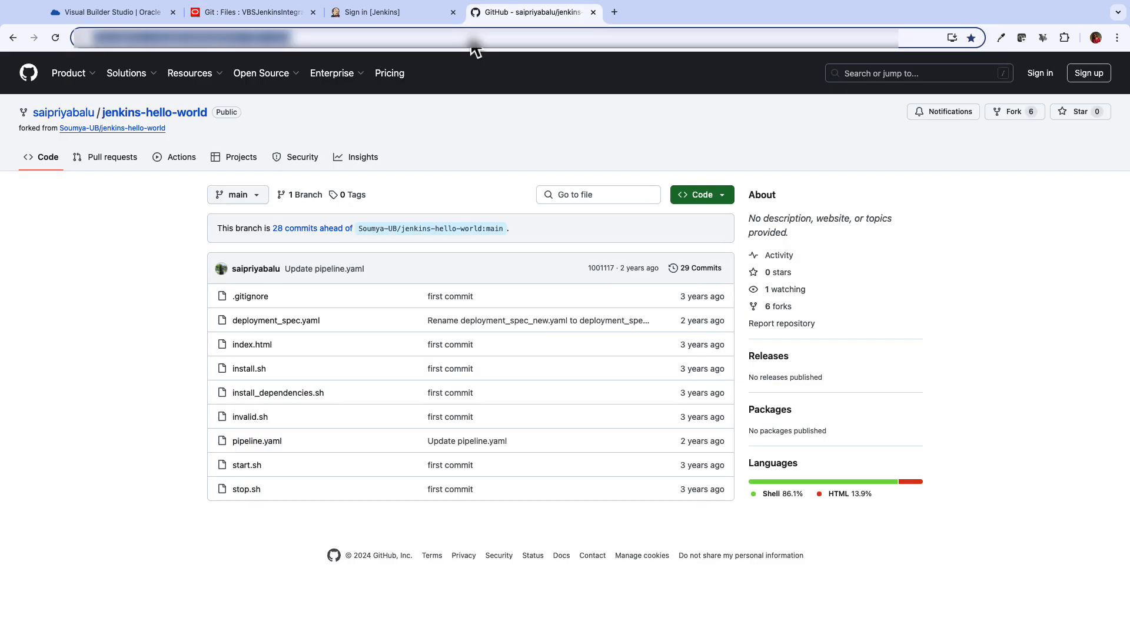
{"action": "left_click", "coordinate": [264, 12]}
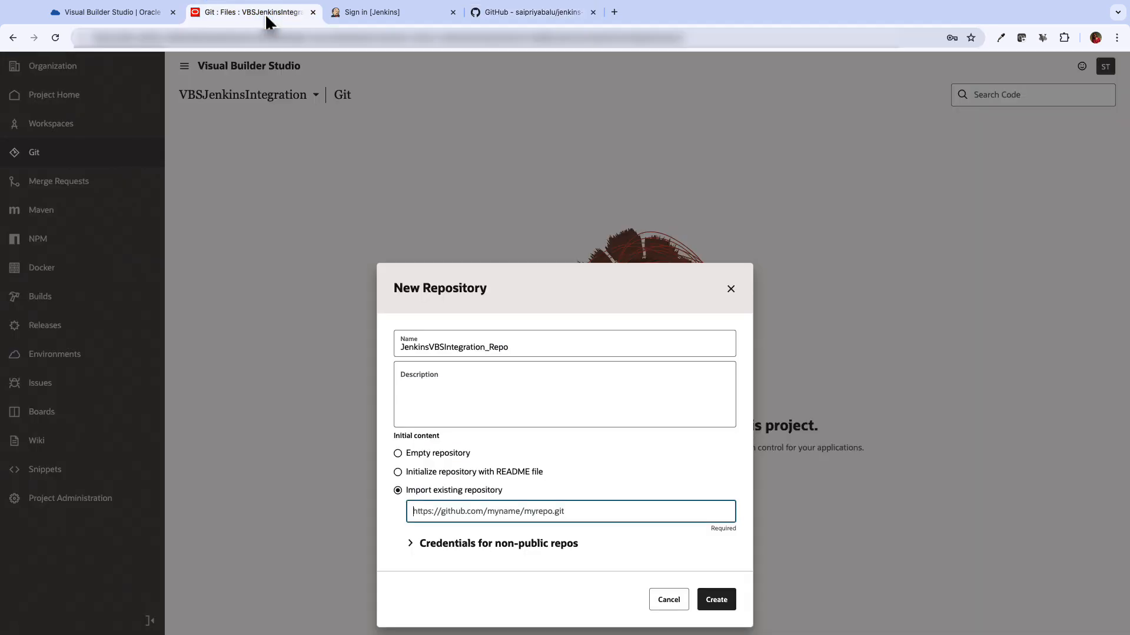
{"action": "type", "text": "https://github.com/saipriyabalu/jenkins-hello-world"}
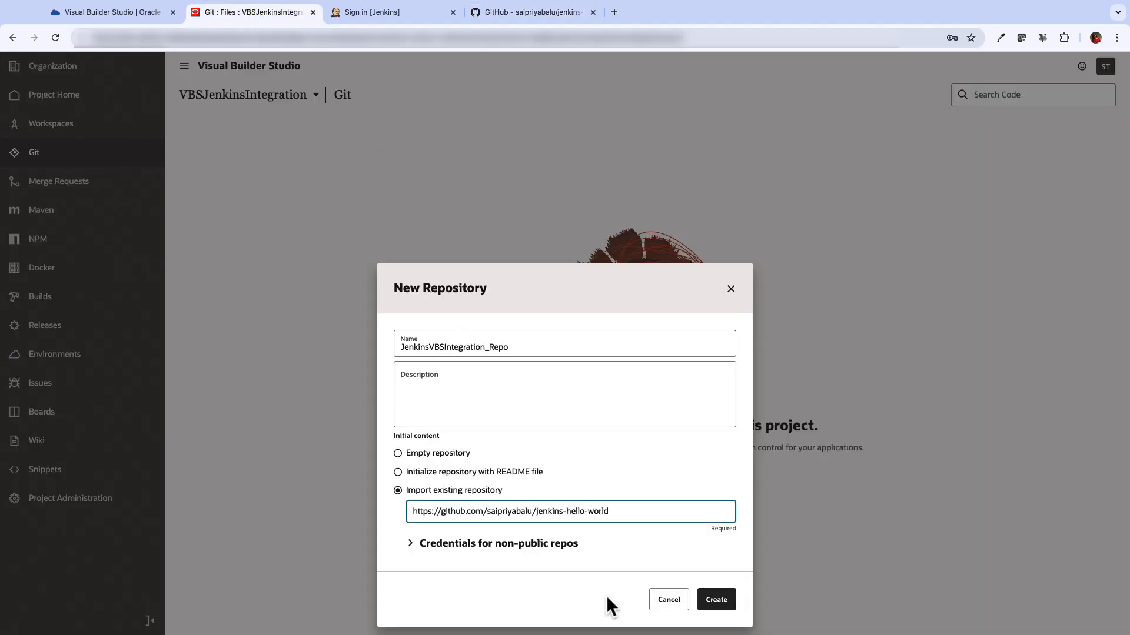
{"action": "left_click", "coordinate": [712, 595]}
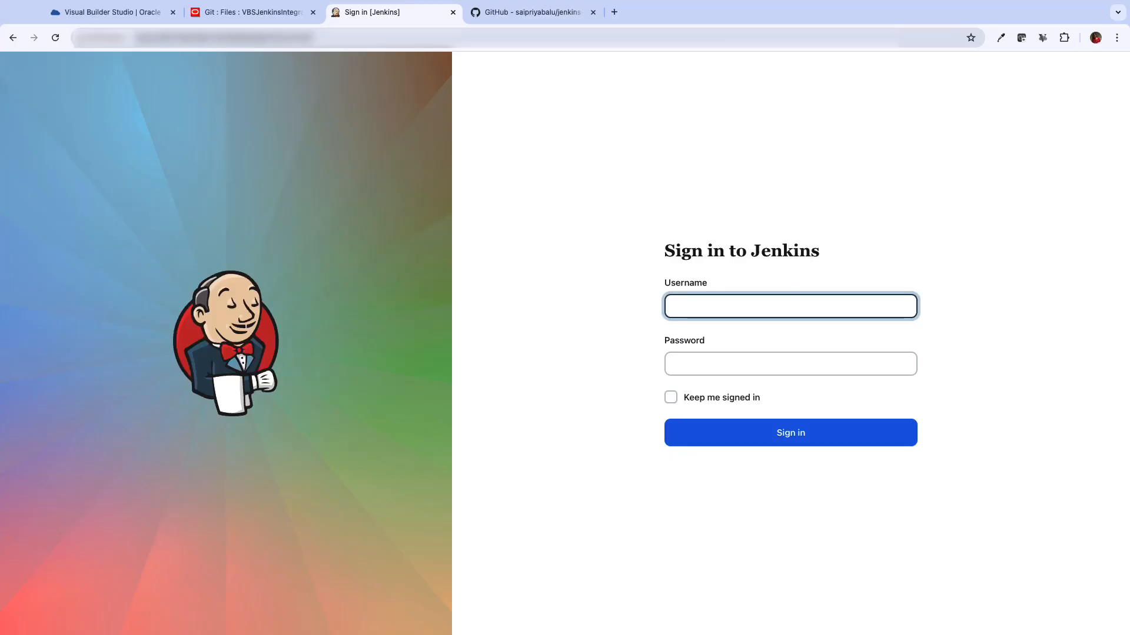
Sign in to Jenkins and install the Build Authorization Token Root plugin
{"action": "type", "text": "opc"}
{"action": "key", "text": "Tab"}
{"action": "type", "text": "•"}
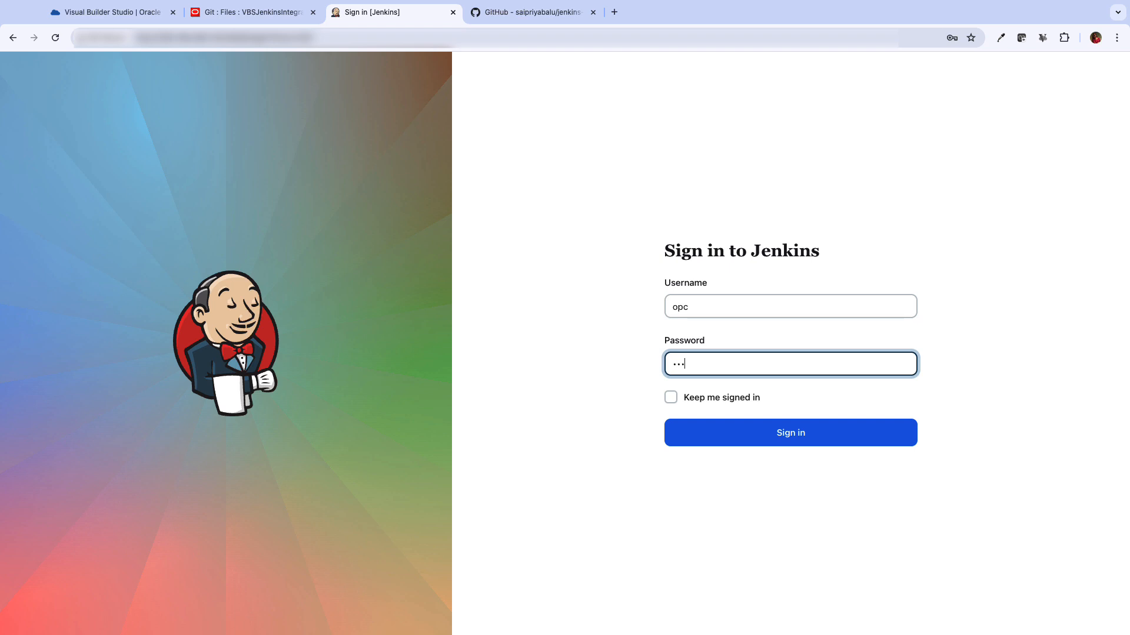
{"action": "key", "text": "Return"}
{"action": "left_click", "coordinate": [79, 272]}
{"action": "scroll", "coordinate": [693, 199], "scroll_direction": "down", "scroll_amount": 3}
{"action": "left_click", "coordinate": [693, 198]}
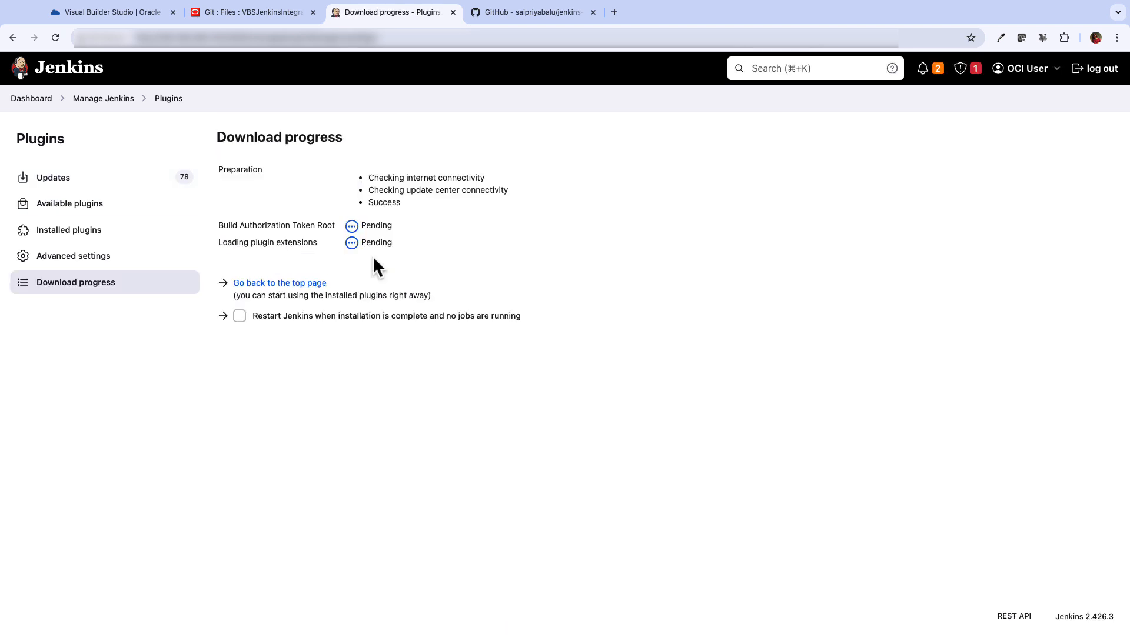
Create a freestyle Jenkins job named JenkinsVBS
{"action": "left_click", "coordinate": [32, 98]}
{"action": "left_click", "coordinate": [83, 151]}
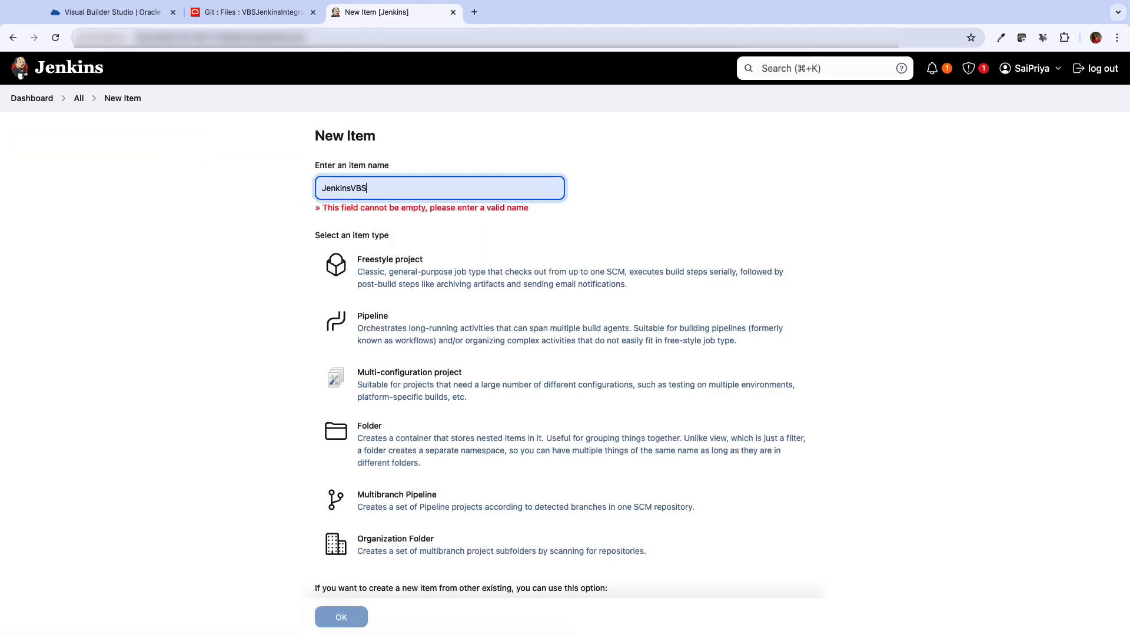
{"action": "left_click", "coordinate": [433, 273]}
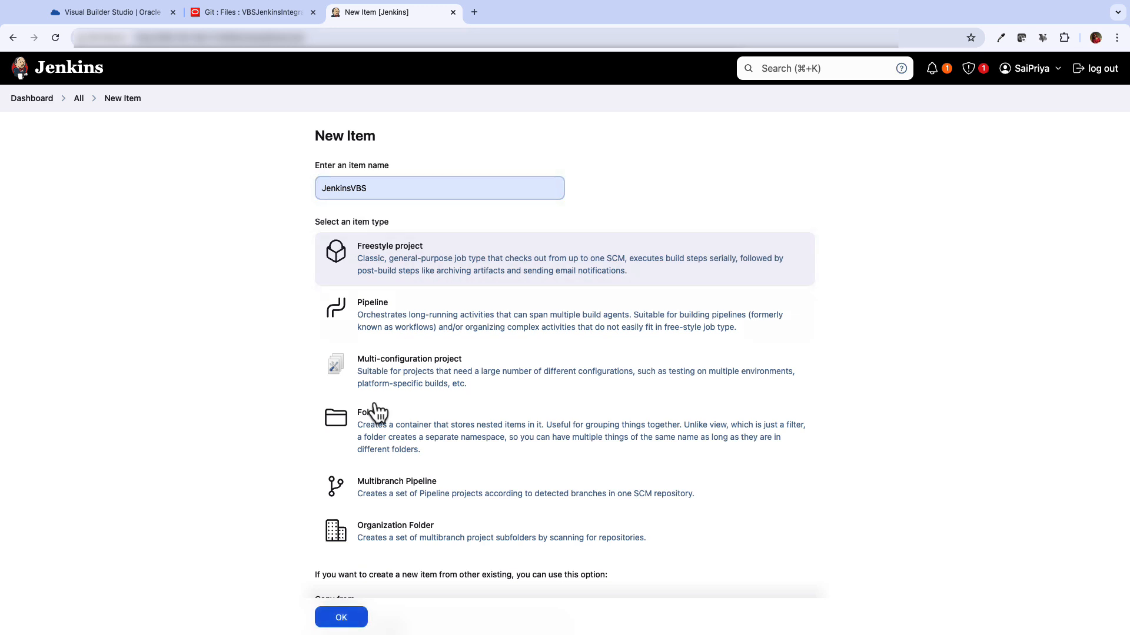
{"action": "scroll", "coordinate": [365, 537], "scroll_direction": "down", "scroll_amount": 3}
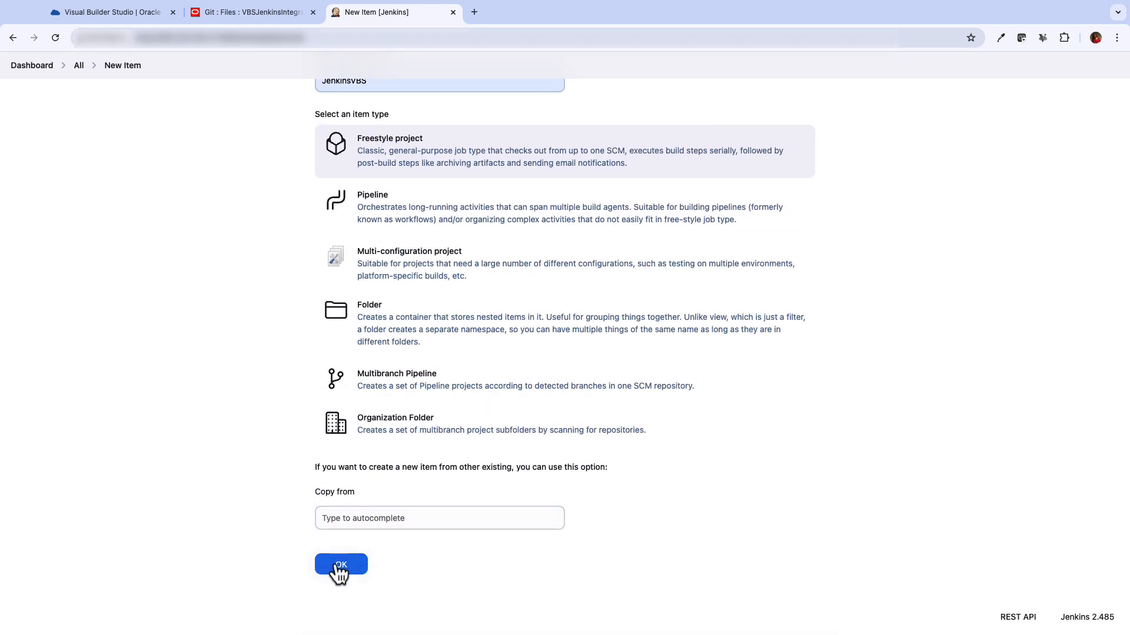
{"action": "left_click", "coordinate": [340, 566]}
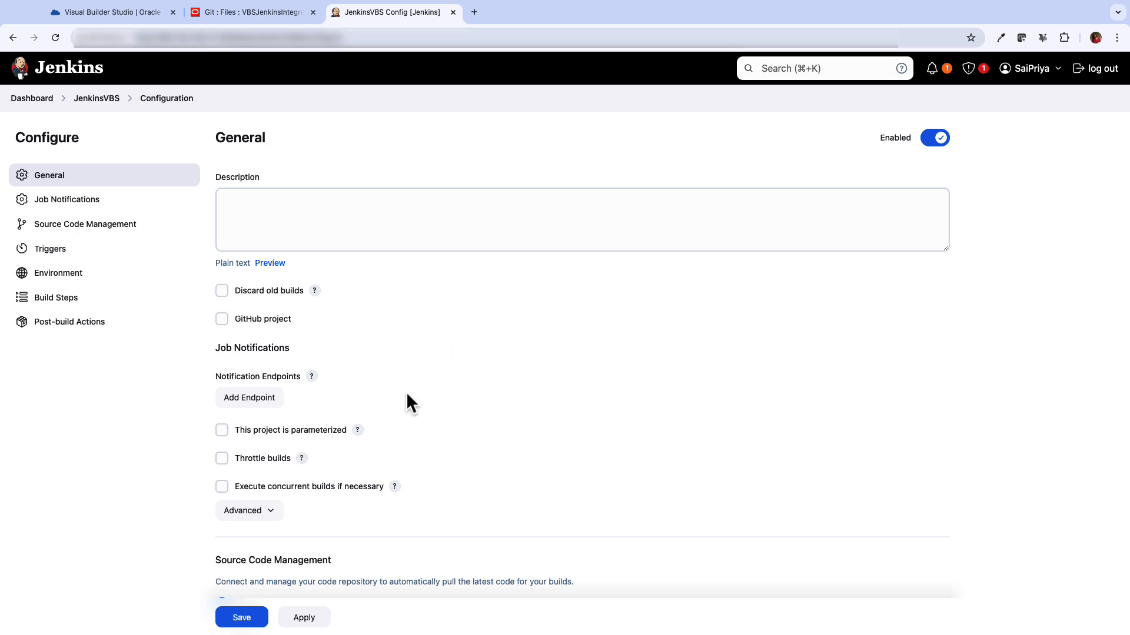
Use Git as the job's source code and begin adding new Jenkins credentials
{"action": "scroll", "coordinate": [204, 355], "scroll_direction": "down", "scroll_amount": 5}
{"action": "scroll", "coordinate": [195, 348], "scroll_direction": "down", "scroll_amount": 4}
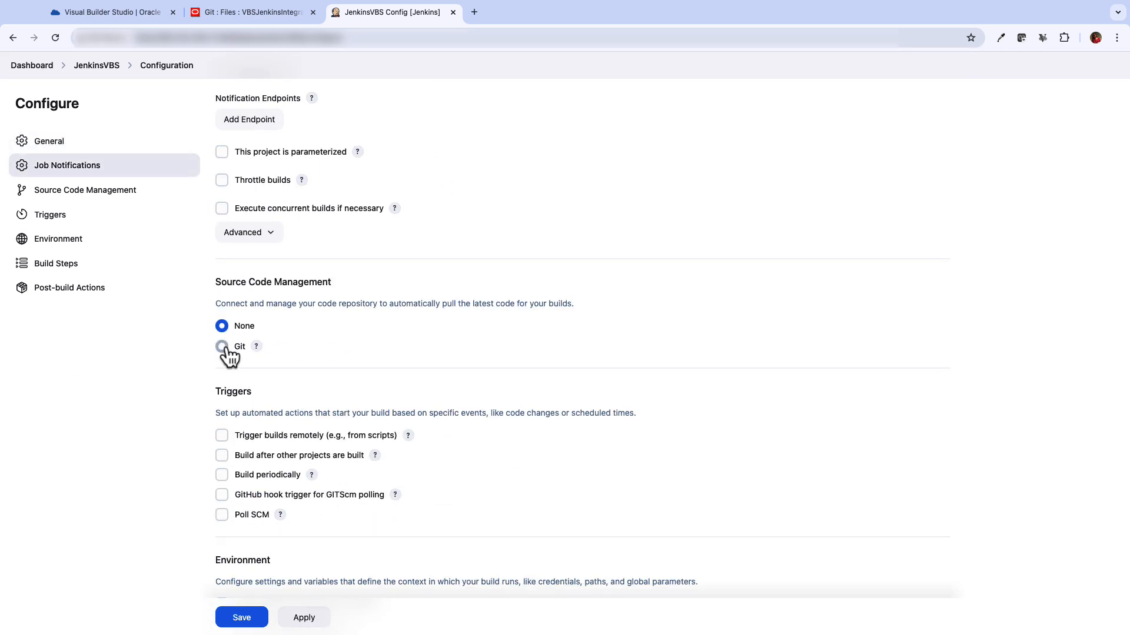
{"action": "left_click", "coordinate": [222, 346]}
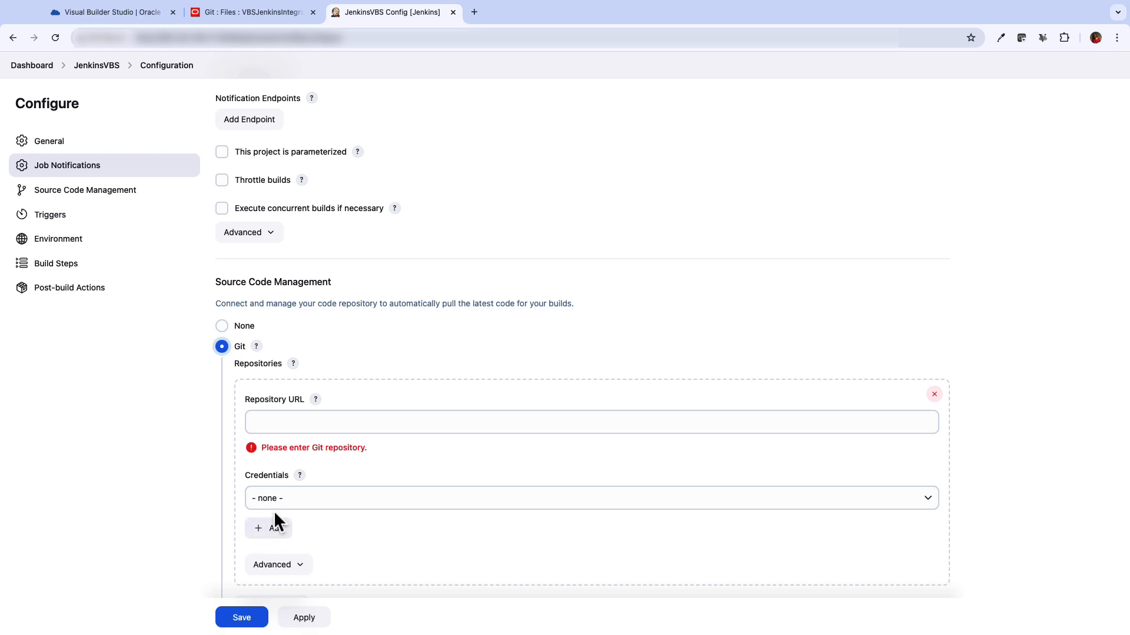
{"action": "left_click", "coordinate": [277, 531]}
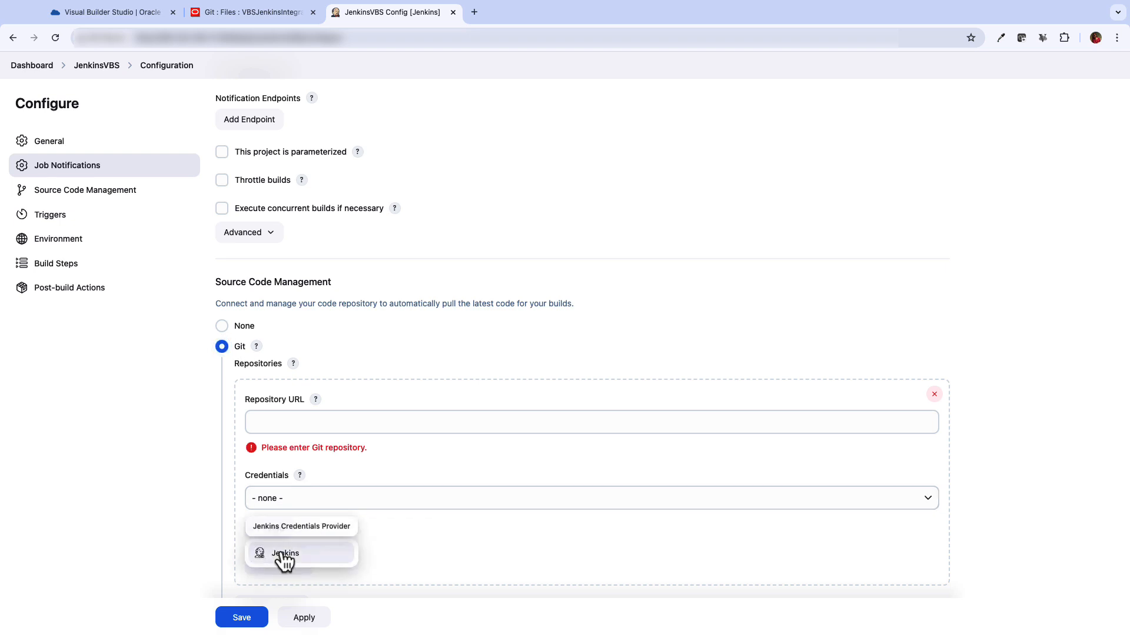
{"action": "left_click", "coordinate": [284, 555]}
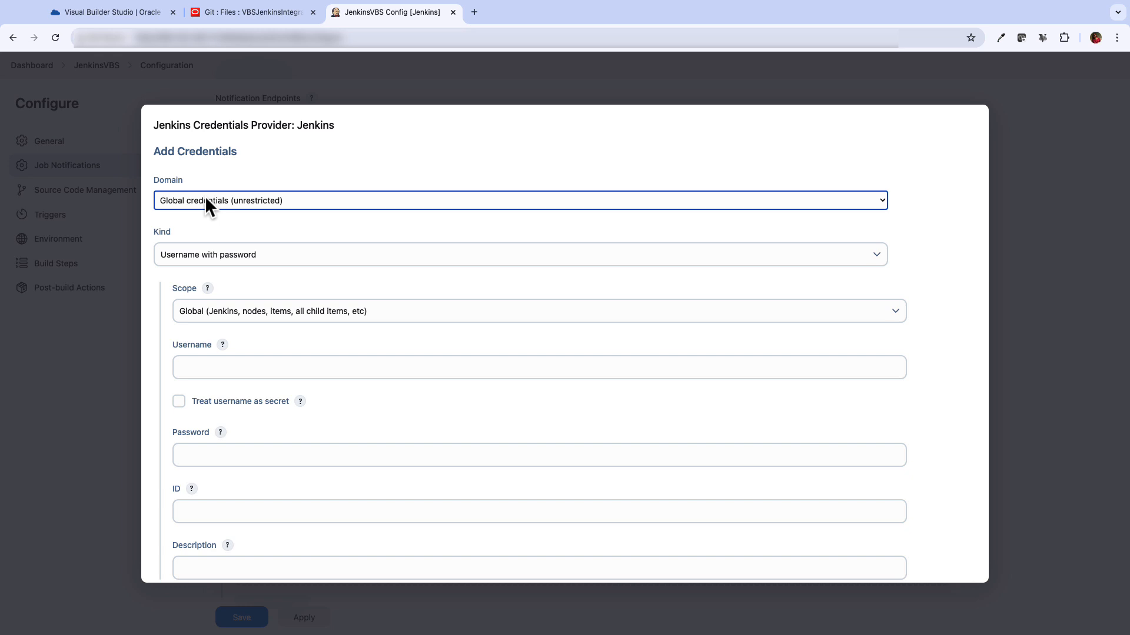
Save a global username-with-password credential with ID vbs_git and show the VBS clone URLs
{"action": "left_click", "coordinate": [205, 196]}
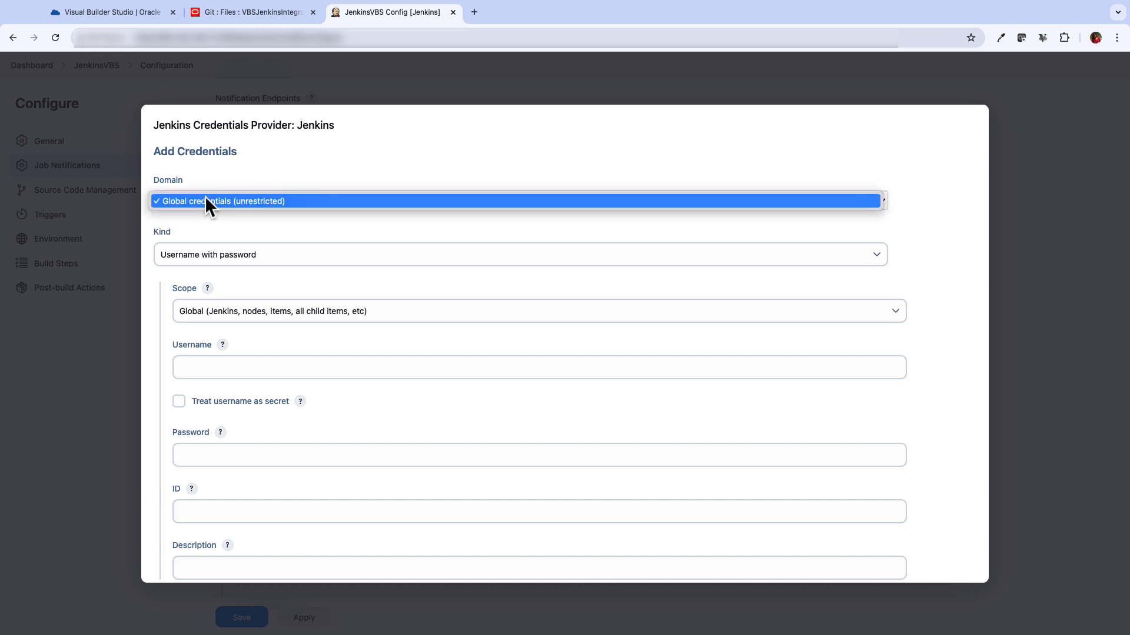
{"action": "left_click", "coordinate": [204, 196]}
{"action": "left_click", "coordinate": [200, 255]}
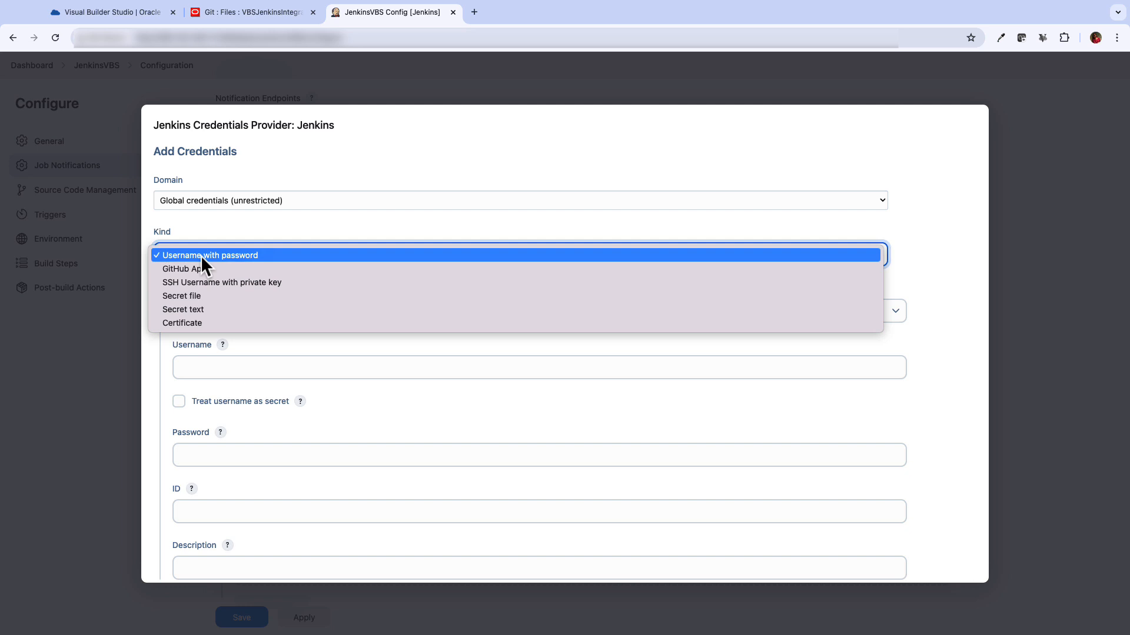
{"action": "left_click", "coordinate": [200, 255]}
{"action": "left_click", "coordinate": [269, 318]}
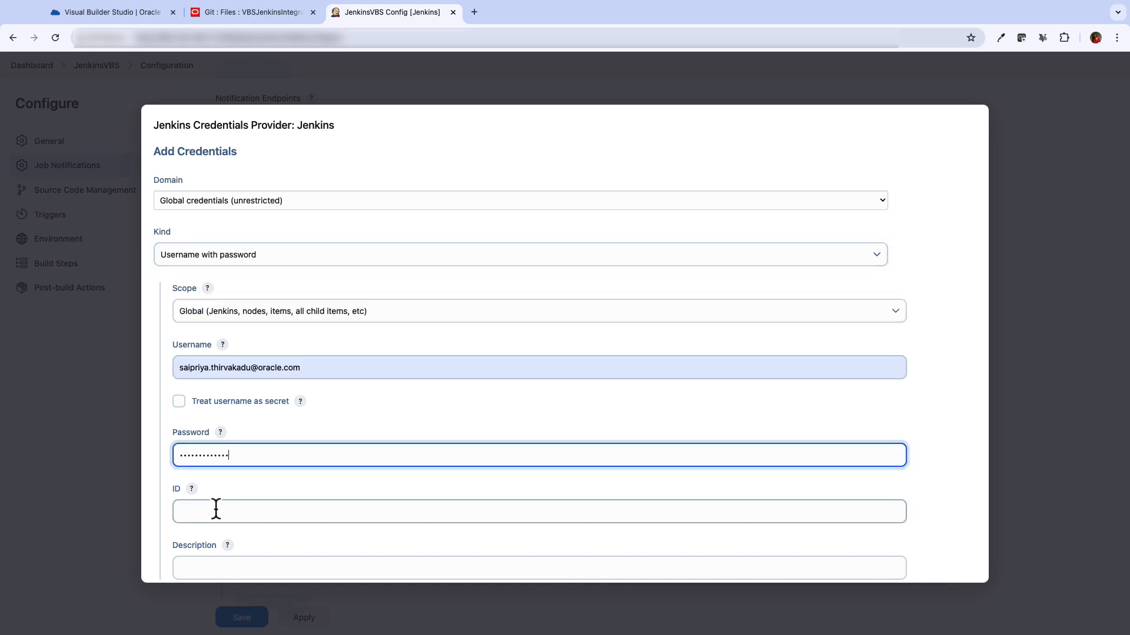
{"action": "left_click", "coordinate": [237, 513]}
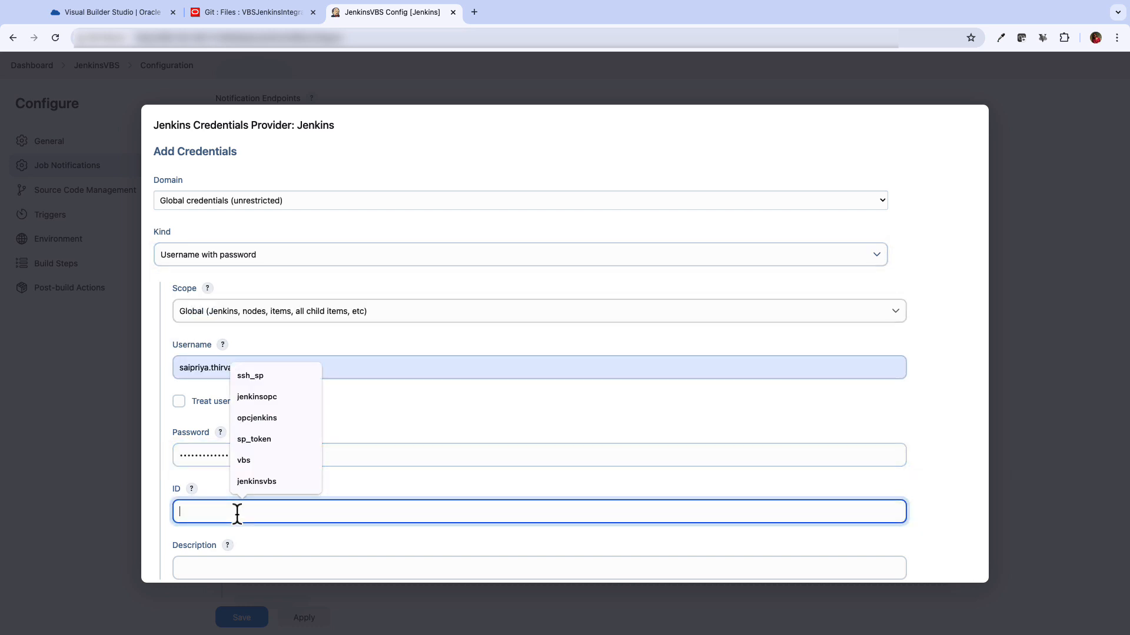
{"action": "scroll", "coordinate": [224, 500], "scroll_direction": "down", "scroll_amount": 1}
{"action": "type", "text": "vbs_git"}
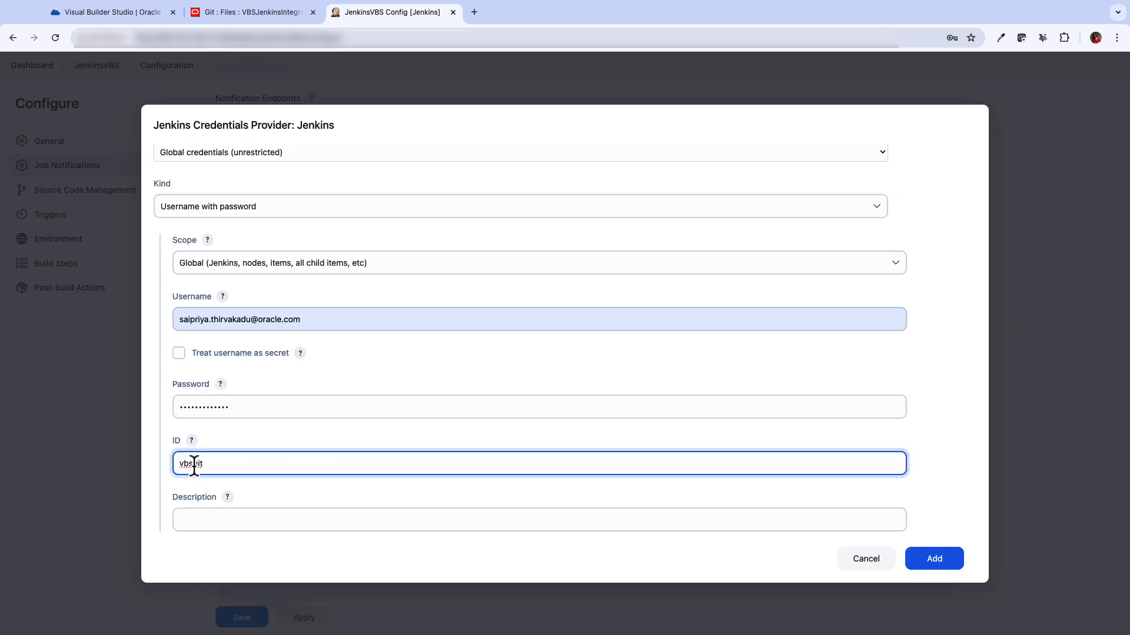
{"action": "left_click", "coordinate": [930, 561]}
{"action": "key", "text": "ctrl+shift+Tab"}
Set the repository URL to the VBS HTTPS clone URL, credential vbs_git, branch specifier *
{"action": "left_click", "coordinate": [1017, 210]}
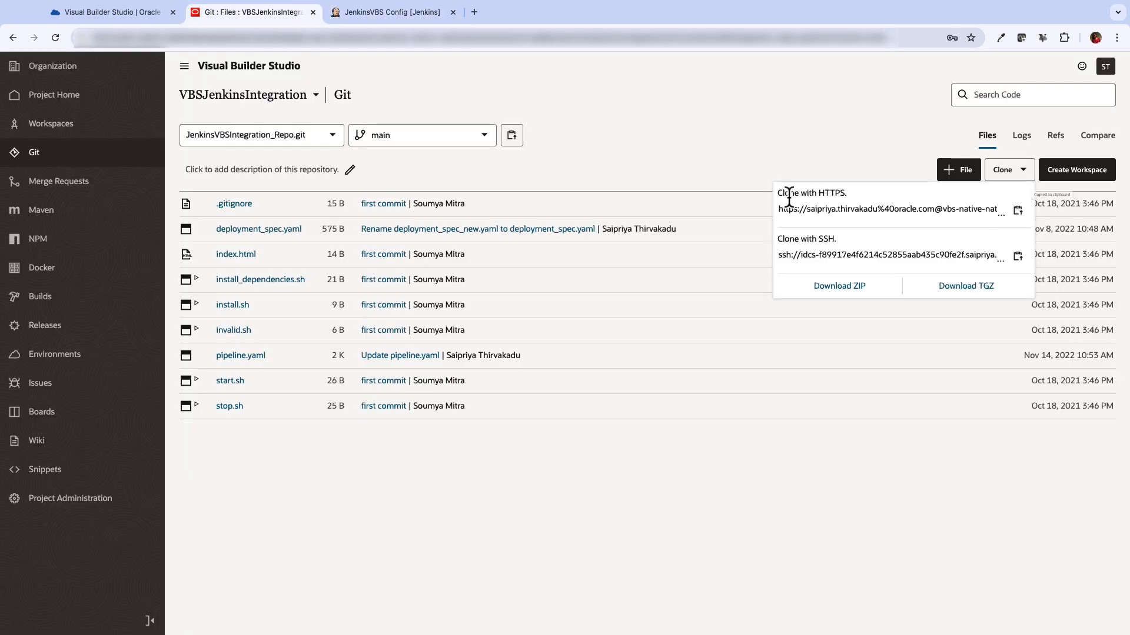
{"action": "left_click", "coordinate": [391, 12]}
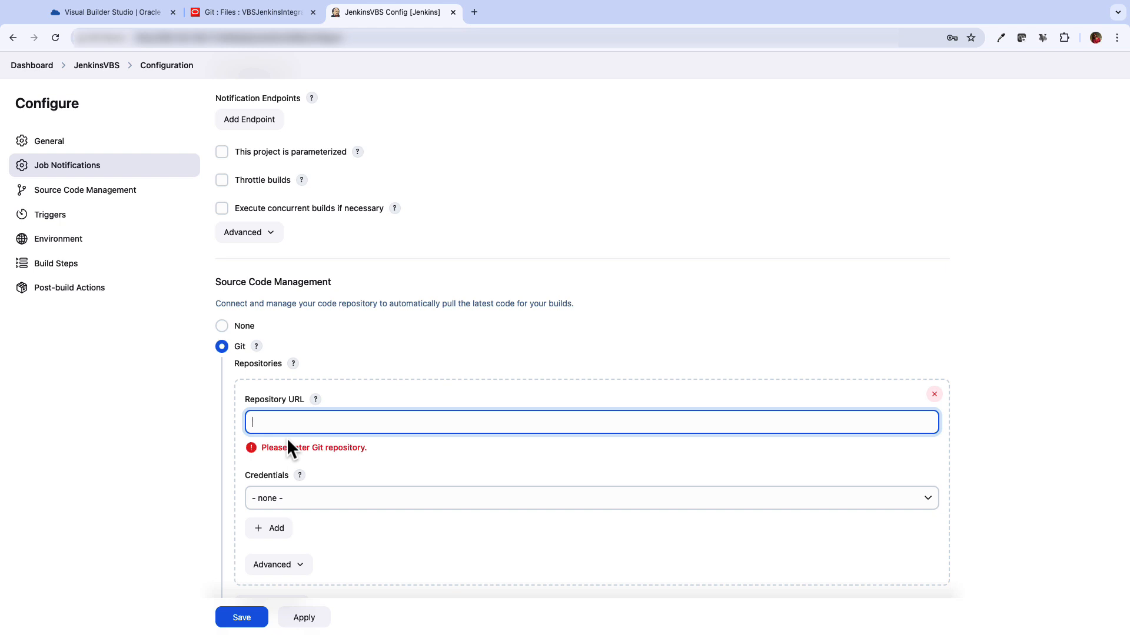
{"action": "key", "text": "ctrl+v"}
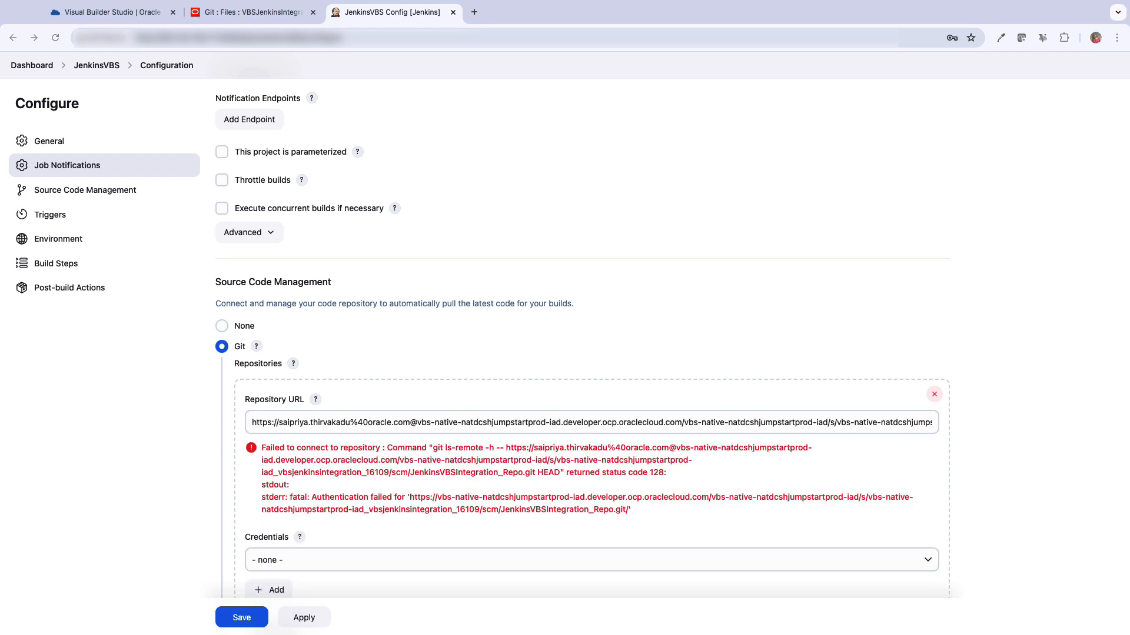
{"action": "left_click", "coordinate": [283, 554]}
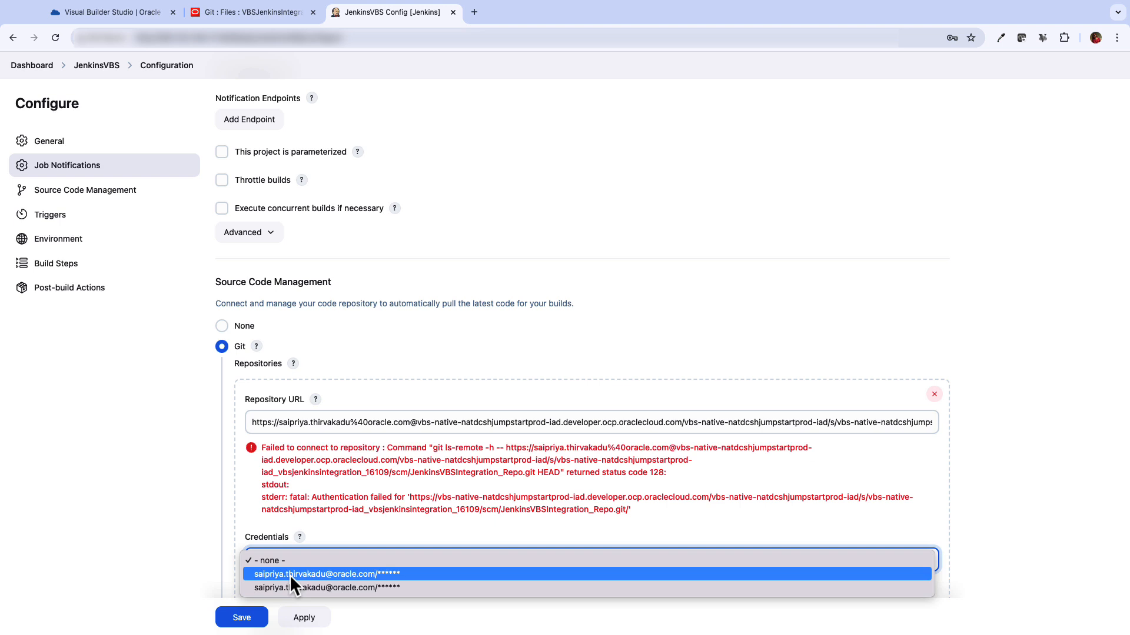
{"action": "left_click", "coordinate": [289, 573]}
{"action": "scroll", "coordinate": [294, 519], "scroll_direction": "down", "scroll_amount": 4}
{"action": "double_click", "coordinate": [260, 425]}
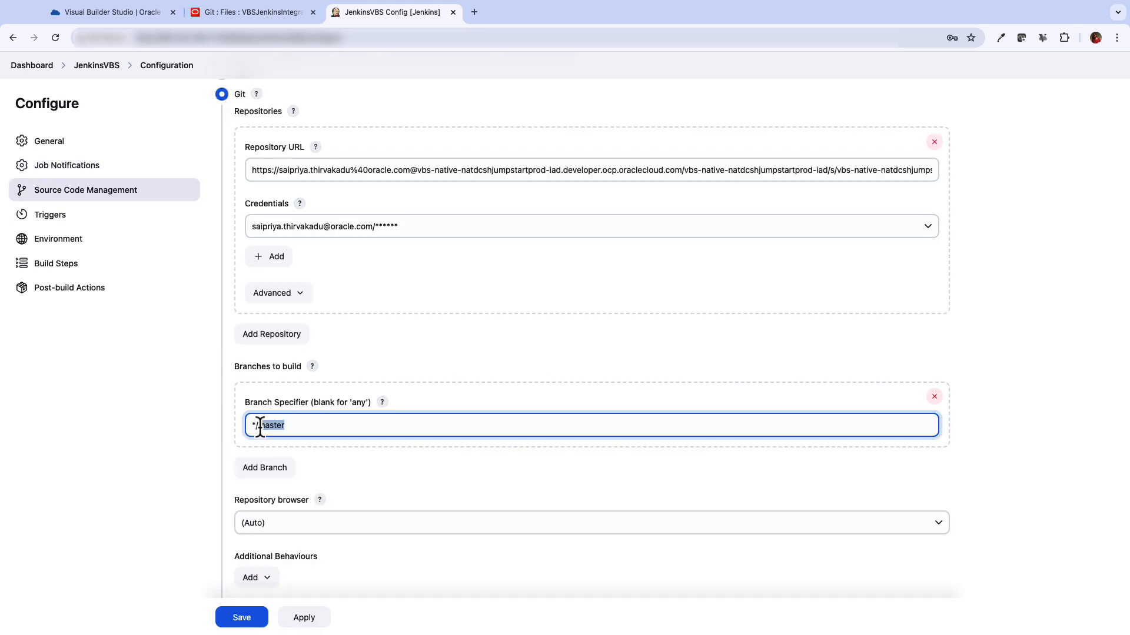
{"action": "key", "text": "shift+Left"}
{"action": "key", "text": "BackSpace"}
Enable remote build triggering with an authentication token and turn on Poll SCM
{"action": "scroll", "coordinate": [32, 397], "scroll_direction": "down", "scroll_amount": 5}
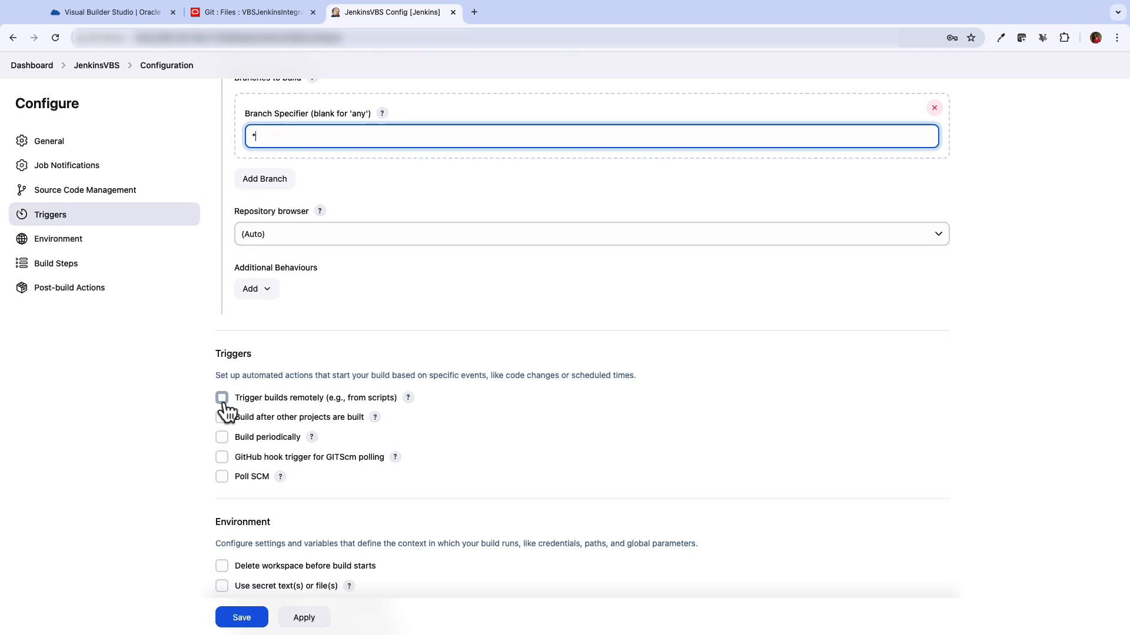
{"action": "left_click", "coordinate": [221, 398]}
{"action": "left_click", "coordinate": [257, 435]}
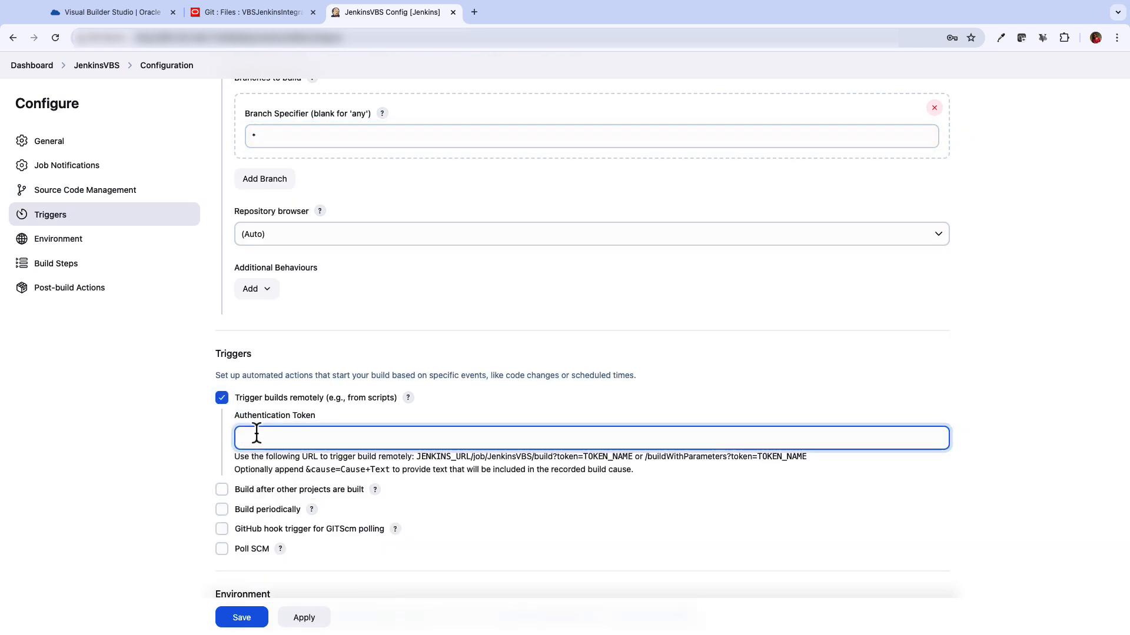
{"action": "type", "text": "my_job_token"}
{"action": "left_click", "coordinate": [151, 438]}
{"action": "scroll", "coordinate": [216, 453], "scroll_direction": "down", "scroll_amount": 3}
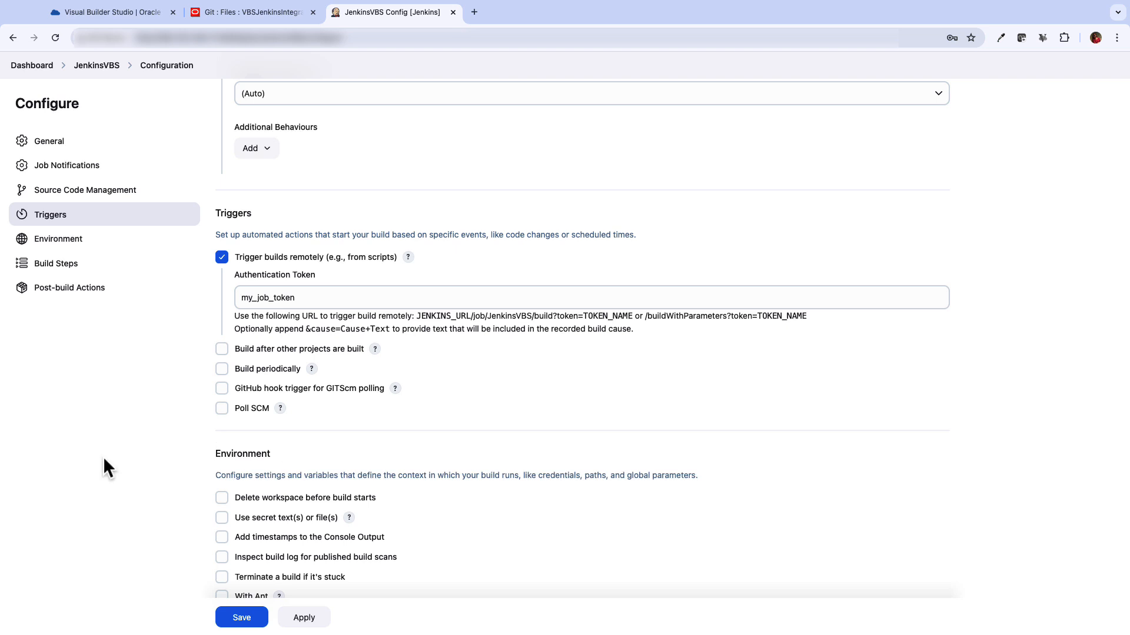
{"action": "left_click", "coordinate": [222, 409]}
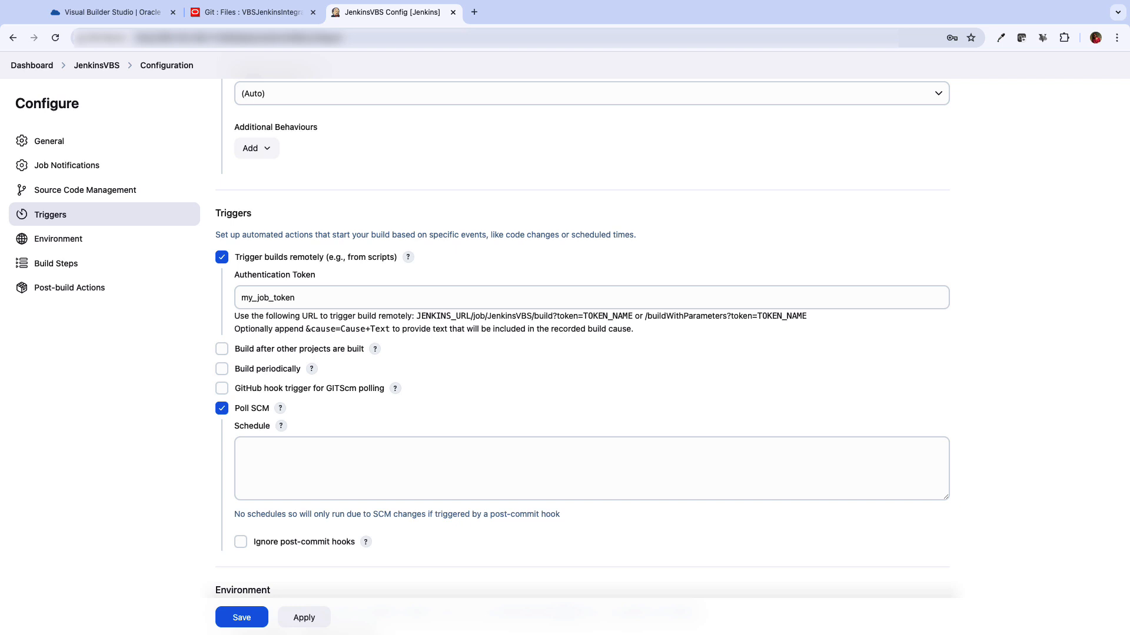
Add an Execute shell step running ls, save JenkinsVBS, then go to VBS Project Administration
{"action": "scroll", "coordinate": [350, 434], "scroll_direction": "down", "scroll_amount": 7}
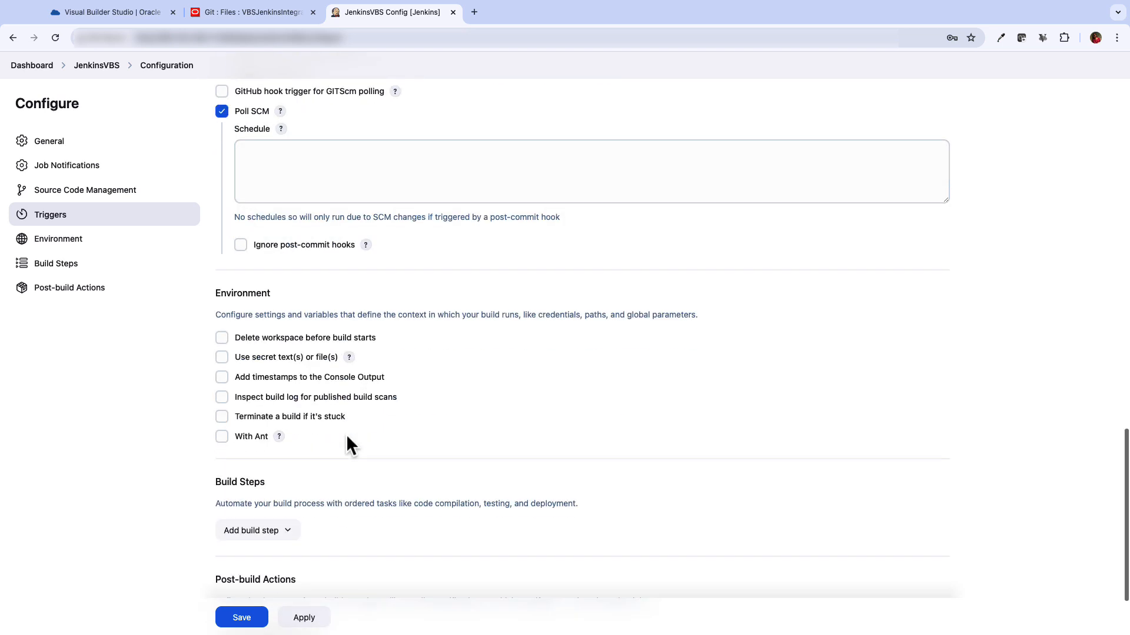
{"action": "left_click", "coordinate": [264, 424]}
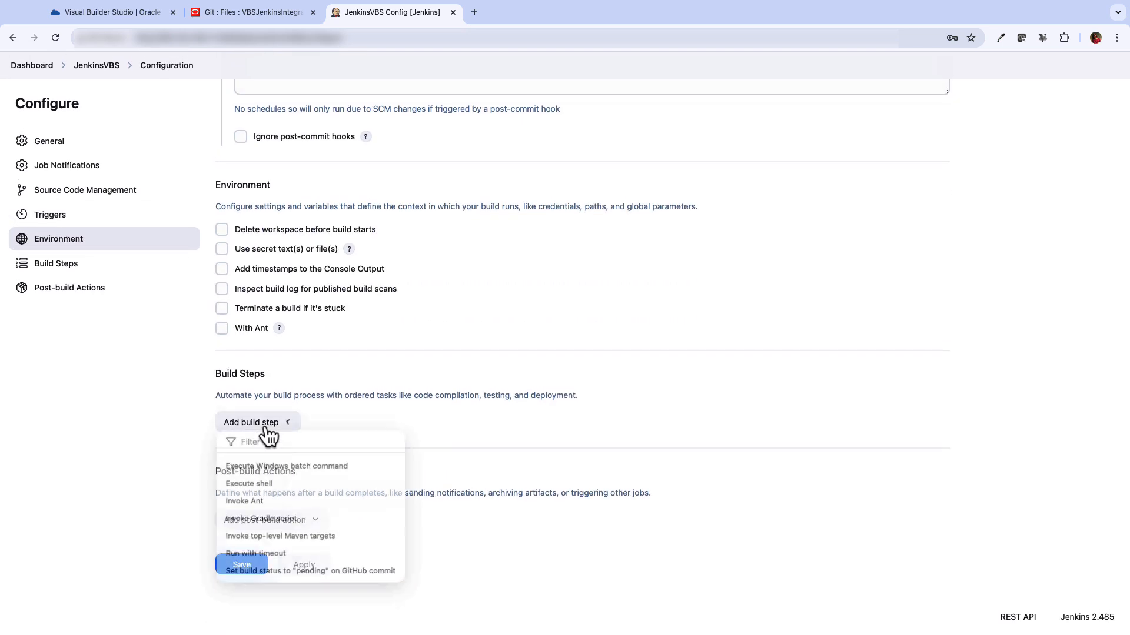
{"action": "left_click", "coordinate": [240, 487]}
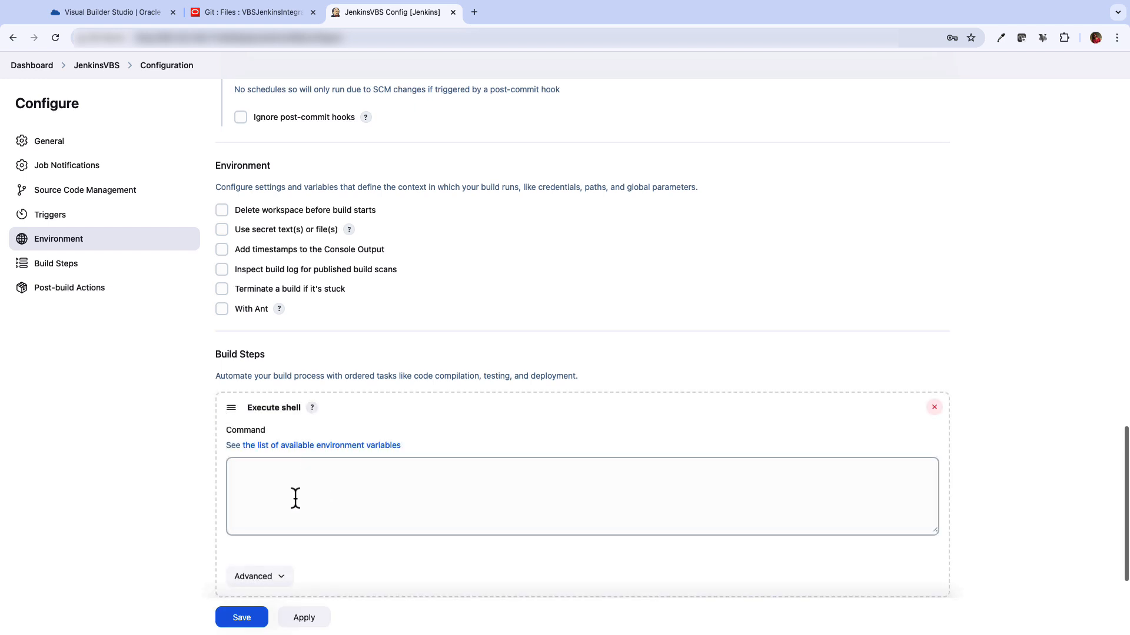
{"action": "left_click", "coordinate": [302, 496]}
{"action": "type", "text": "ls"}
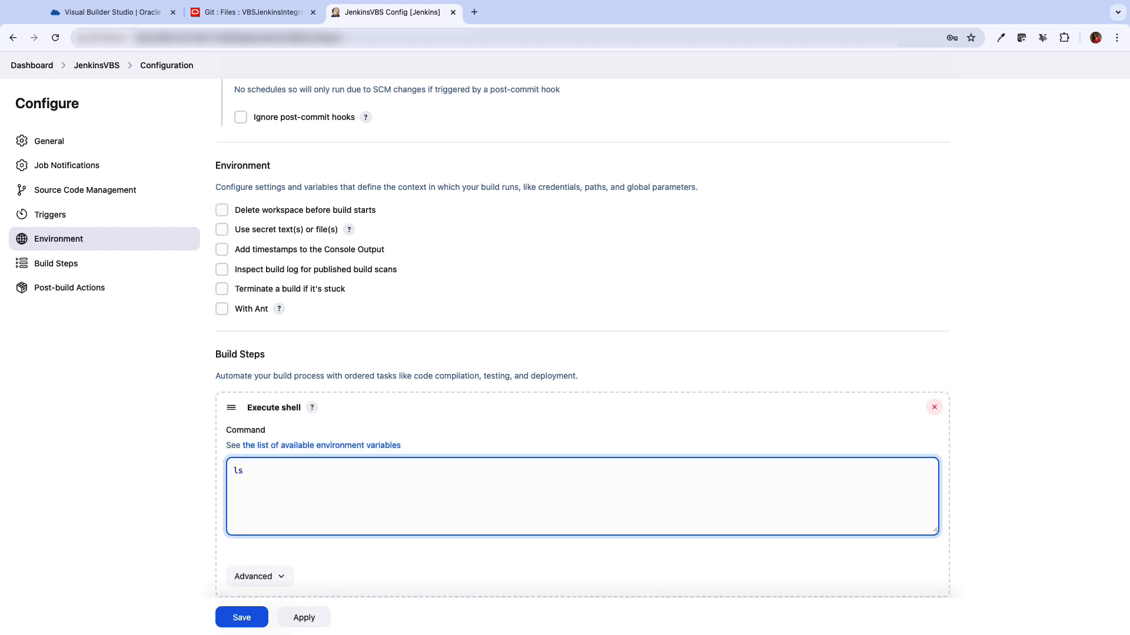
{"action": "left_click", "coordinate": [288, 620]}
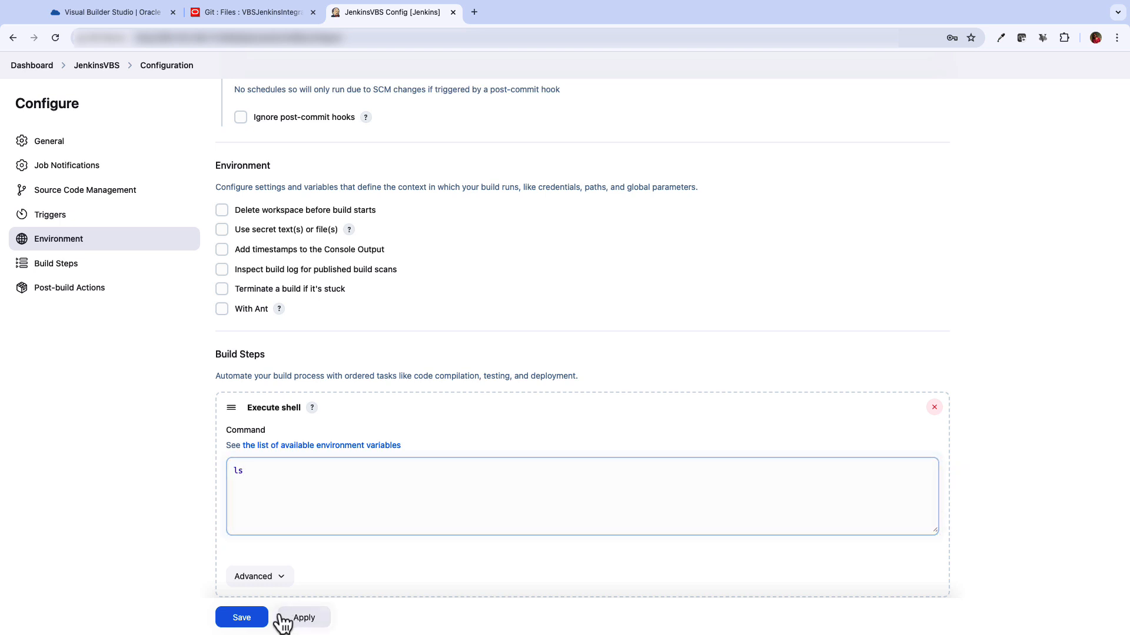
{"action": "left_click", "coordinate": [240, 618]}
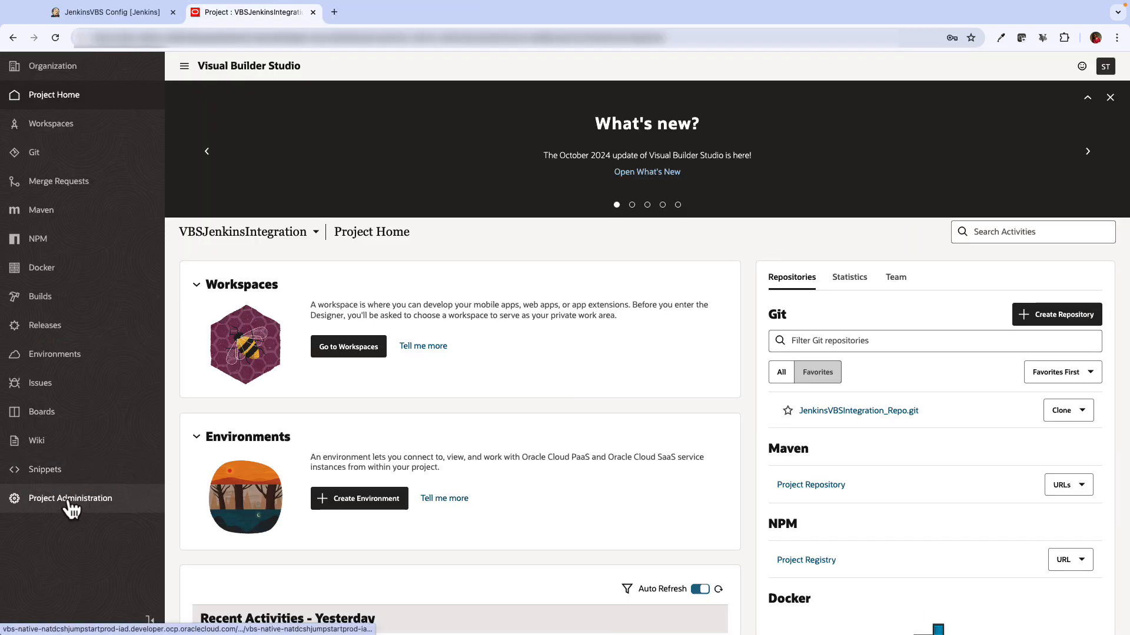
{"action": "left_click", "coordinate": [80, 503]}
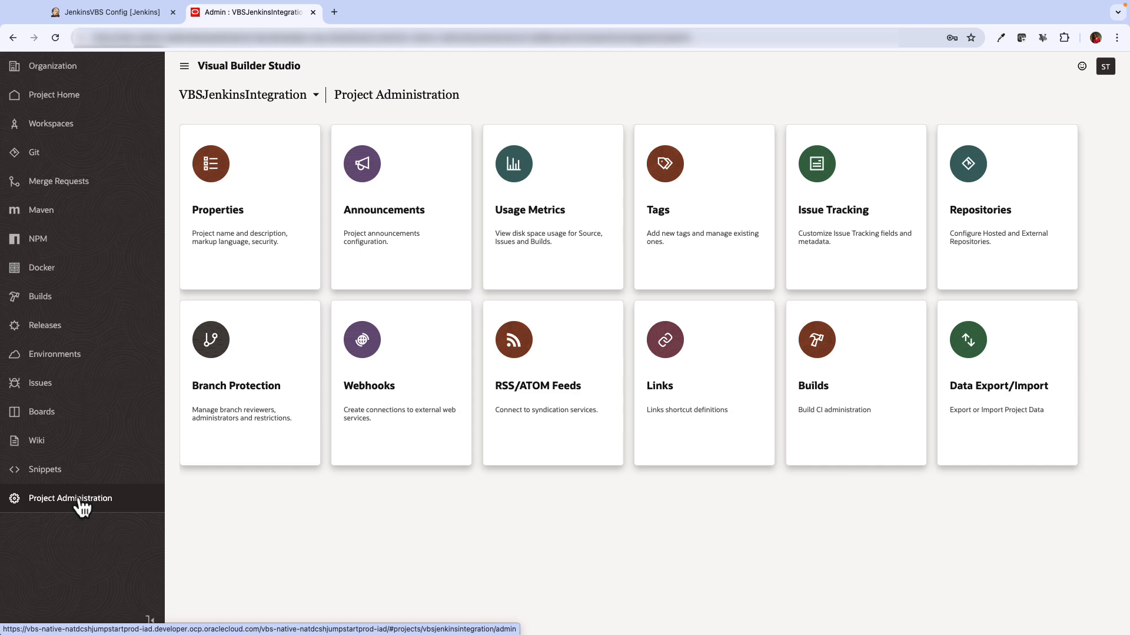
Start a Hudson/Jenkins Build Trigger webhook named JenkinsGit_Plugin_BuildTrigger with the Jenkins server URL
{"action": "left_click", "coordinate": [355, 406]}
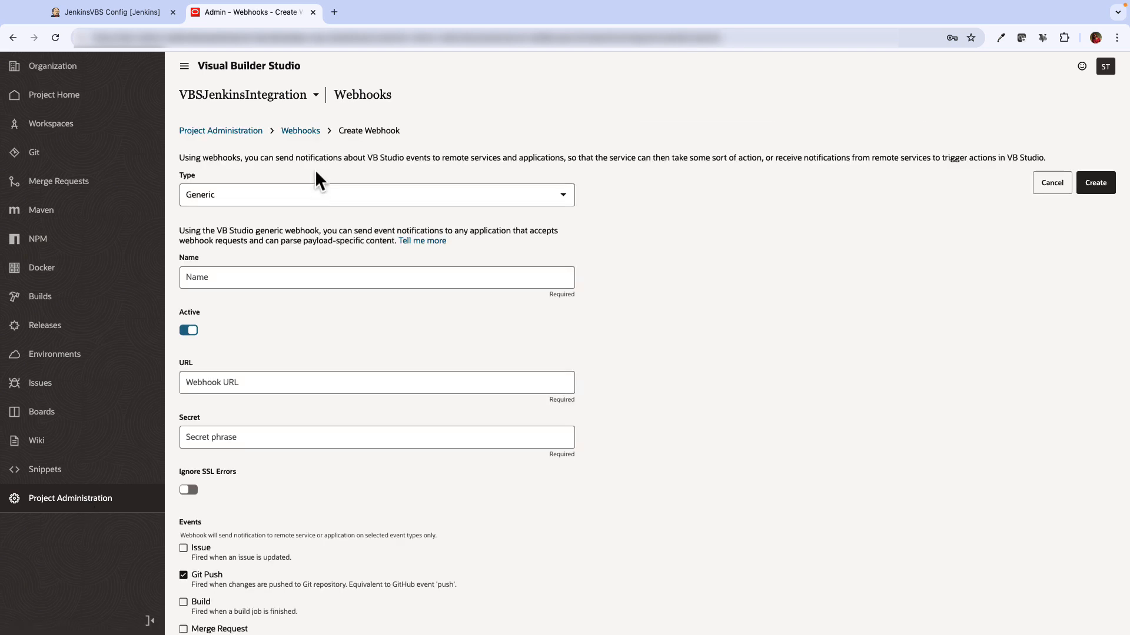
{"action": "left_click", "coordinate": [288, 194]}
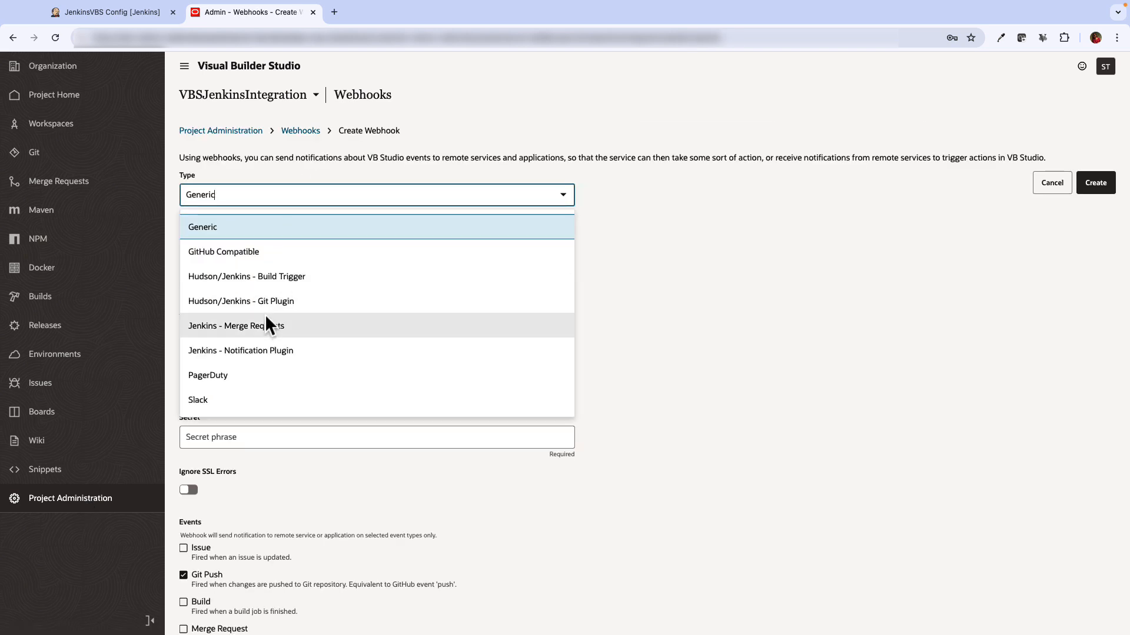
{"action": "left_click", "coordinate": [287, 276]}
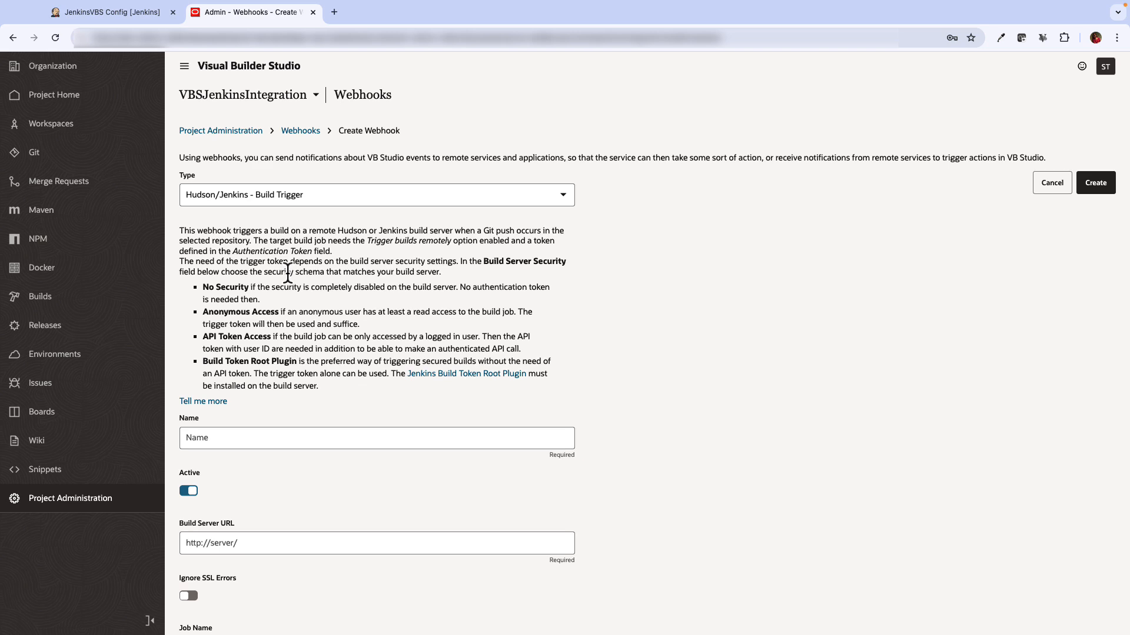
{"action": "left_click", "coordinate": [268, 441]}
{"action": "left_click", "coordinate": [274, 490]}
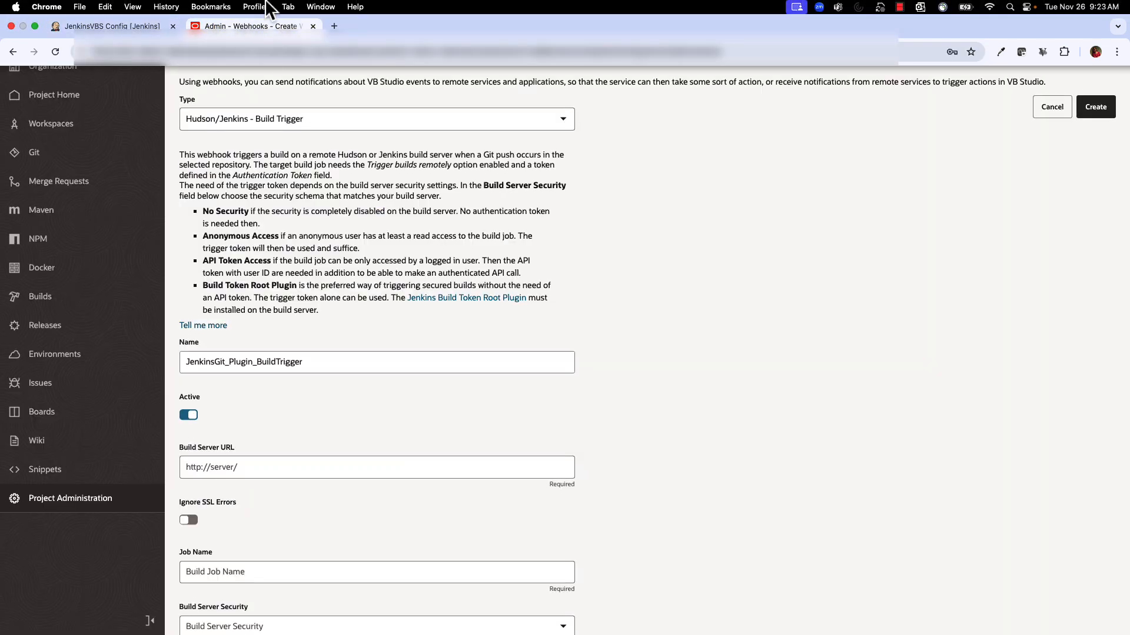
{"action": "left_click", "coordinate": [257, 465]}
{"action": "key", "text": "super+v"}
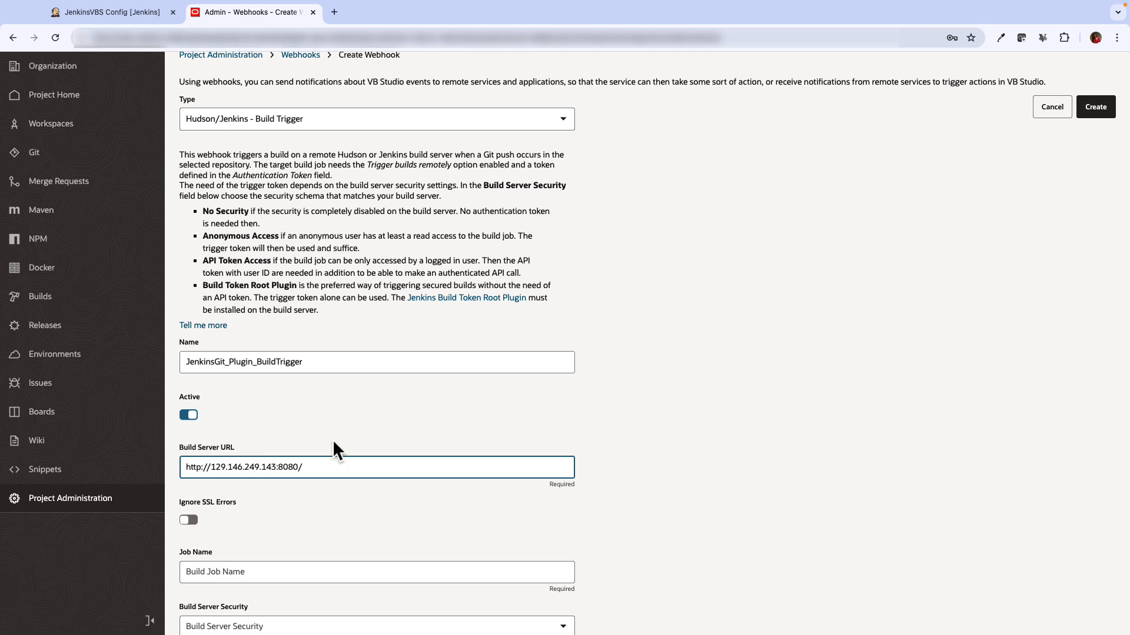
{"action": "key", "text": "BackSpace"}
{"action": "left_click", "coordinate": [432, 528]}
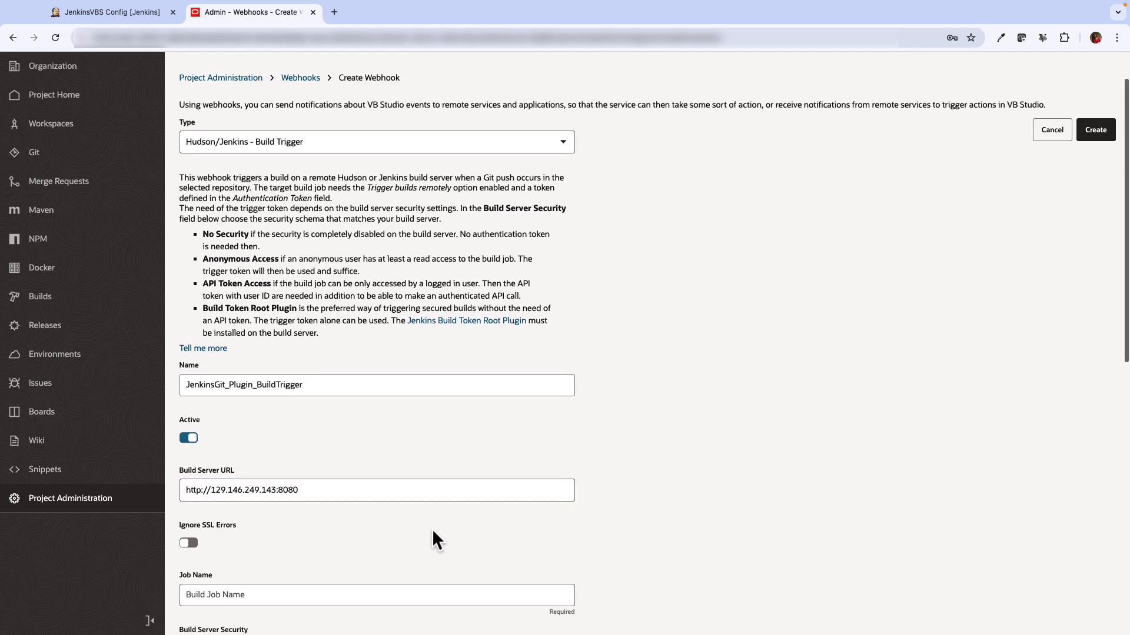
Set job JenkinsVBS, Build Token Root Plugin security, and the remote build token
{"action": "scroll", "coordinate": [293, 526], "scroll_direction": "down", "scroll_amount": 3}
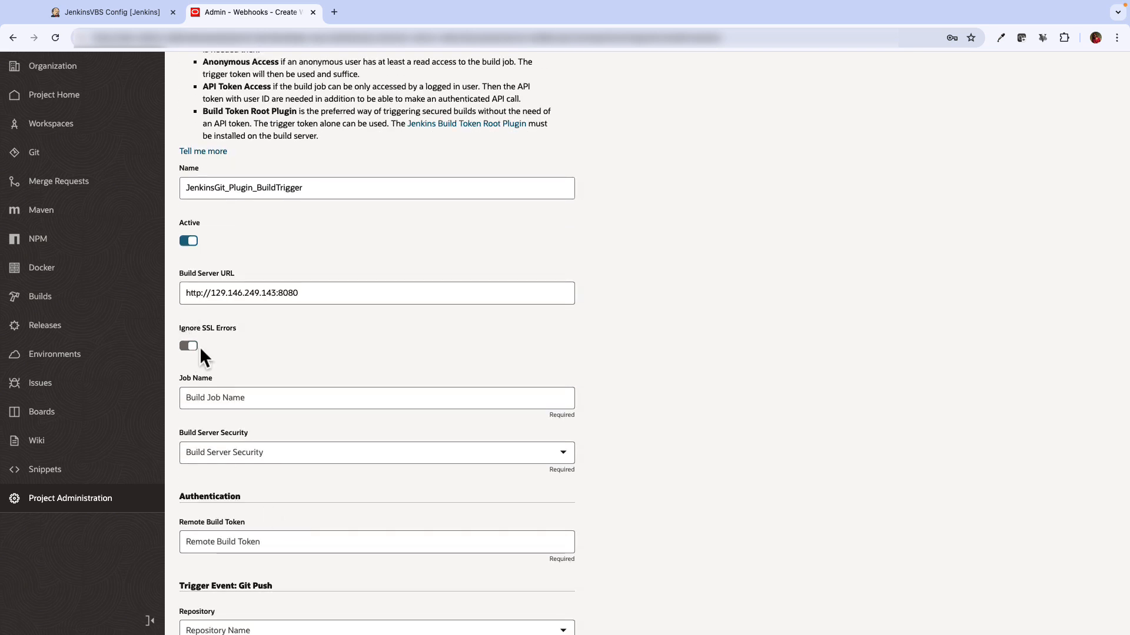
{"action": "left_click", "coordinate": [203, 397]}
{"action": "type", "text": "Jen"}
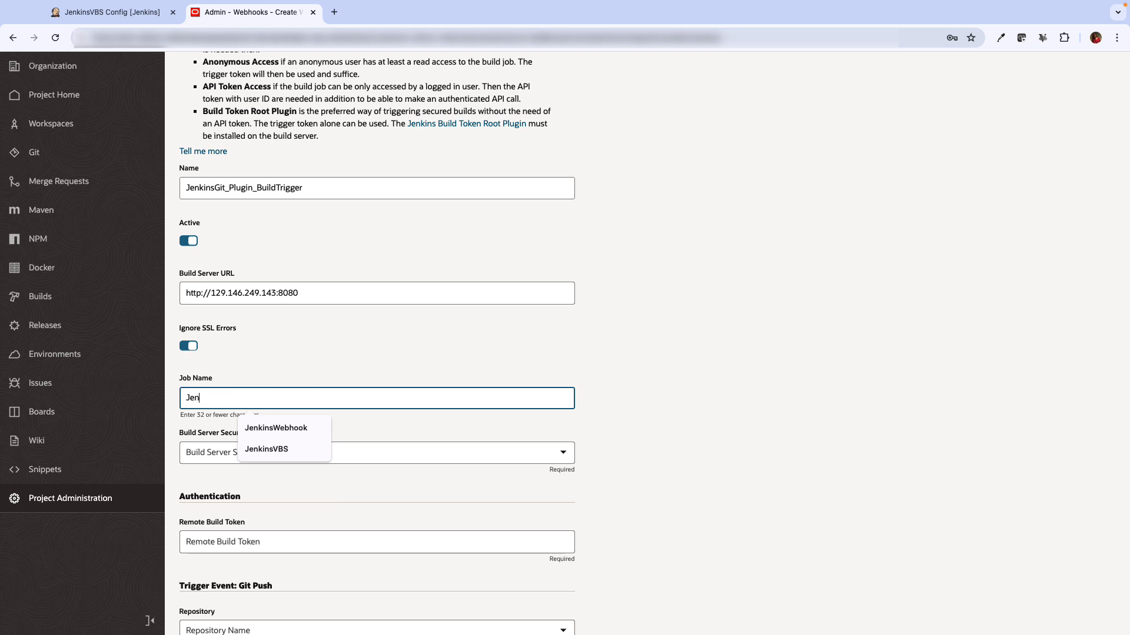
{"action": "key", "text": "Down"}
{"action": "key", "text": "Down"}
{"action": "key", "text": "Return"}
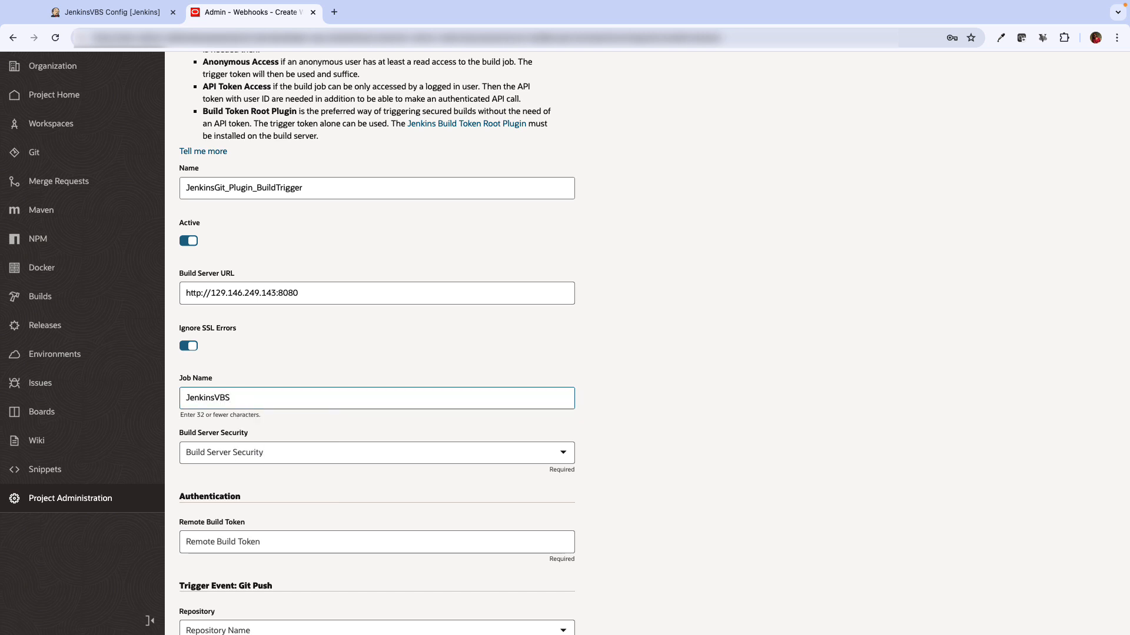
{"action": "left_click", "coordinate": [340, 451]}
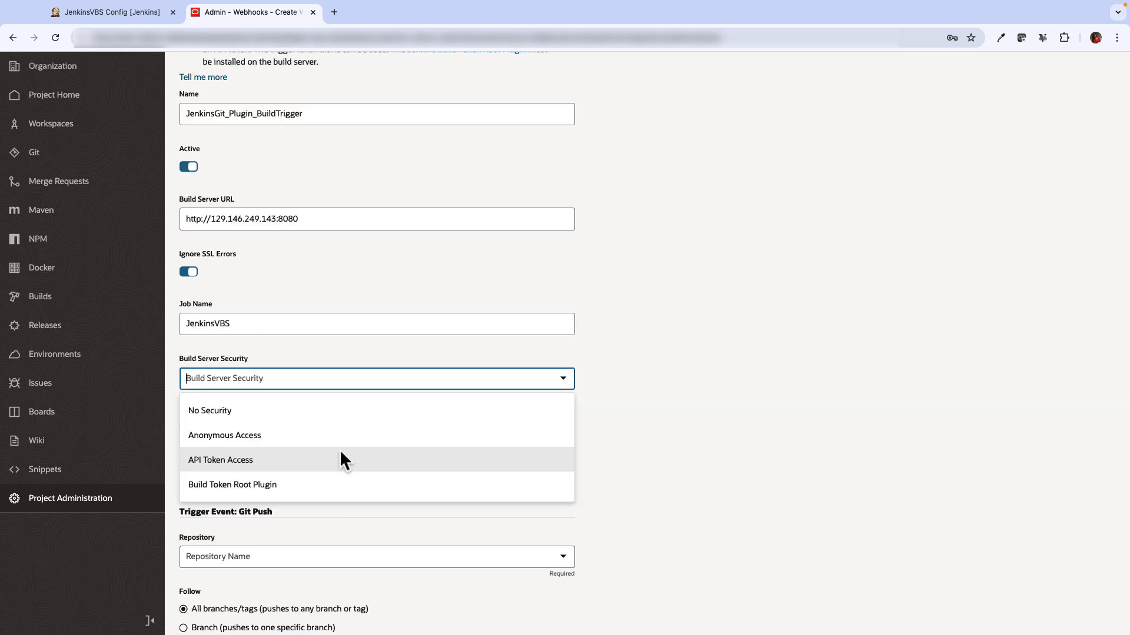
{"action": "left_click", "coordinate": [280, 484]}
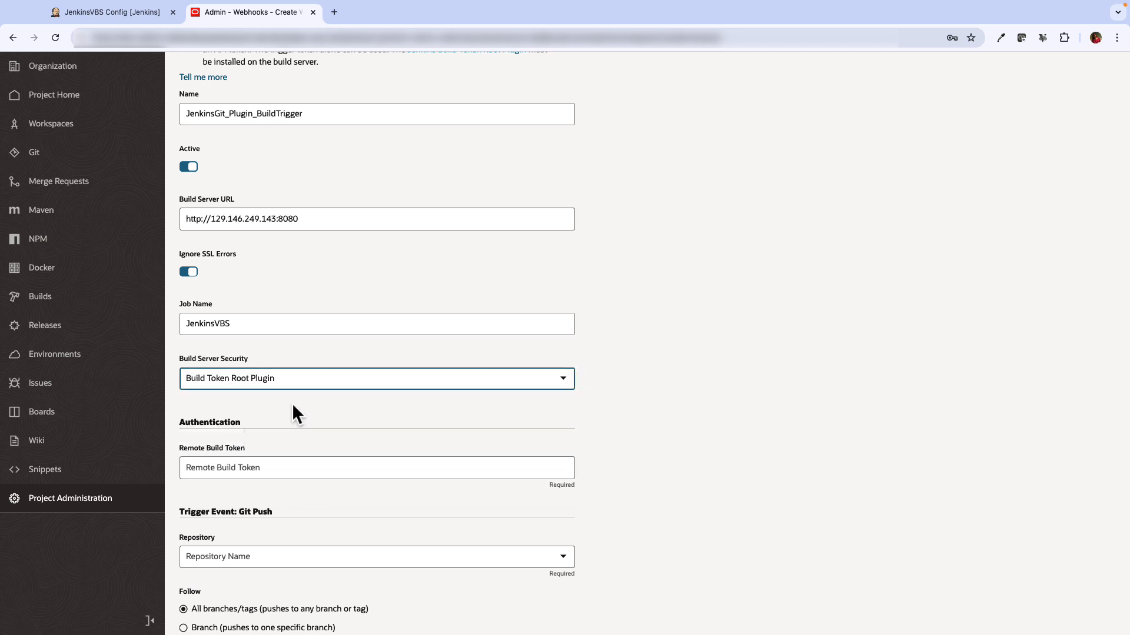
{"action": "left_click", "coordinate": [240, 468]}
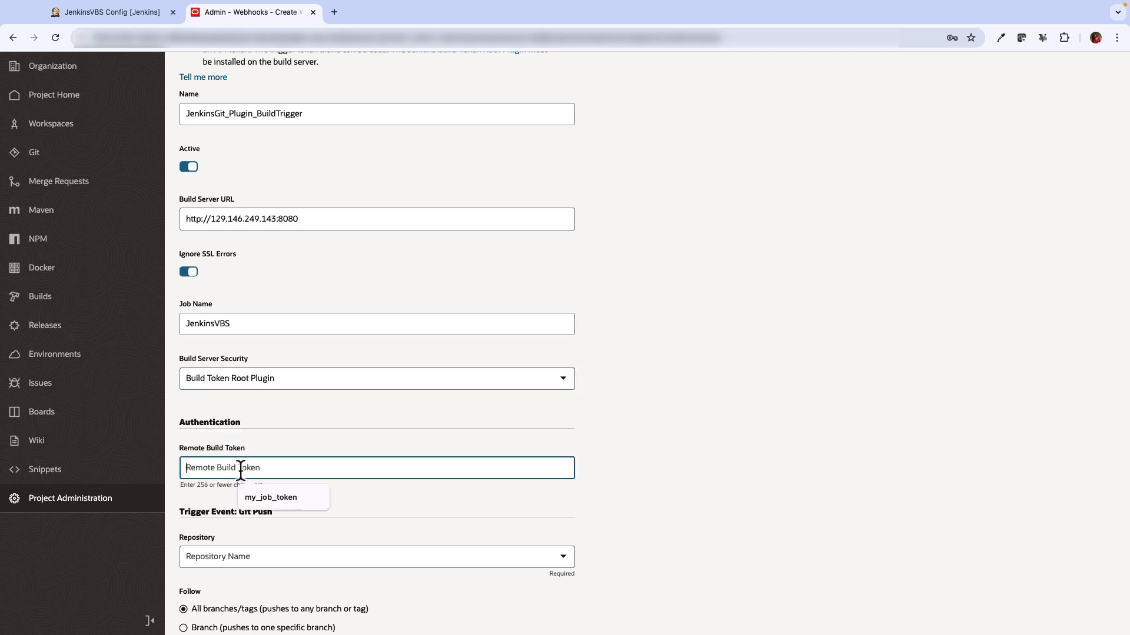
{"action": "left_click", "coordinate": [273, 498]}
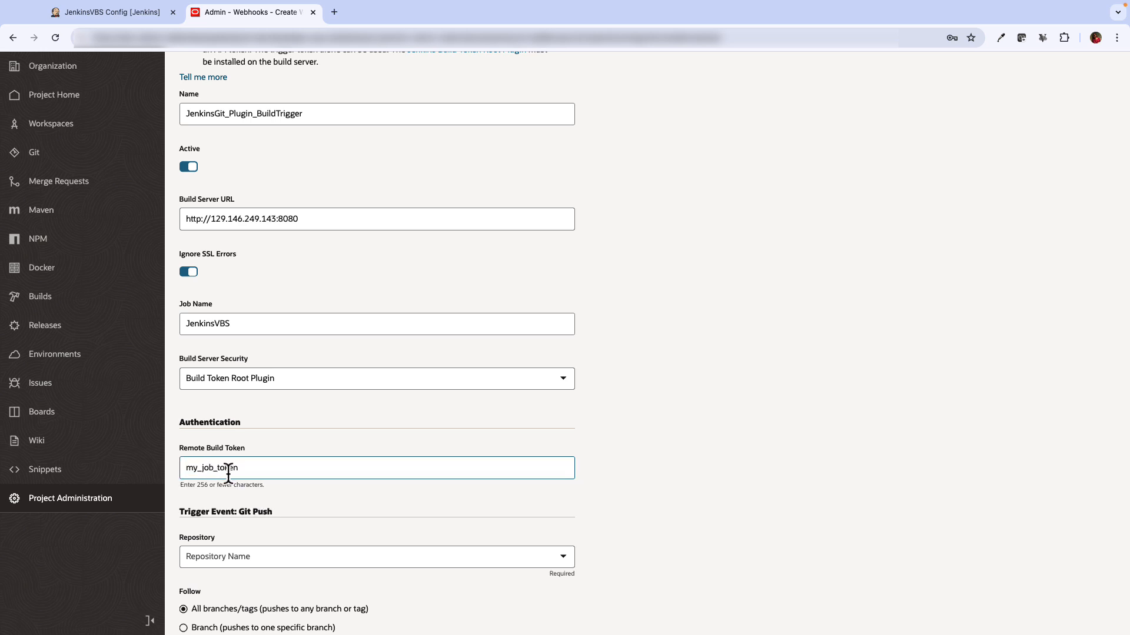
Select repository JenkinsVBSIntegration_Repo.git and create the webhook
{"action": "scroll", "coordinate": [298, 489], "scroll_direction": "down", "scroll_amount": 3}
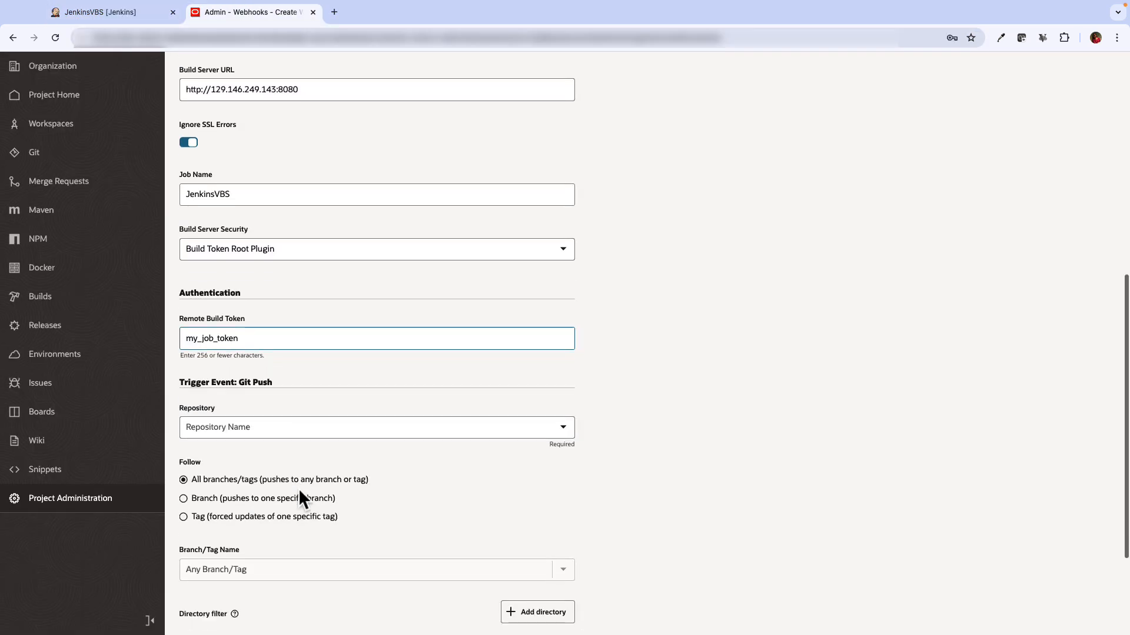
{"action": "left_click", "coordinate": [291, 427]}
{"action": "left_click", "coordinate": [281, 459]}
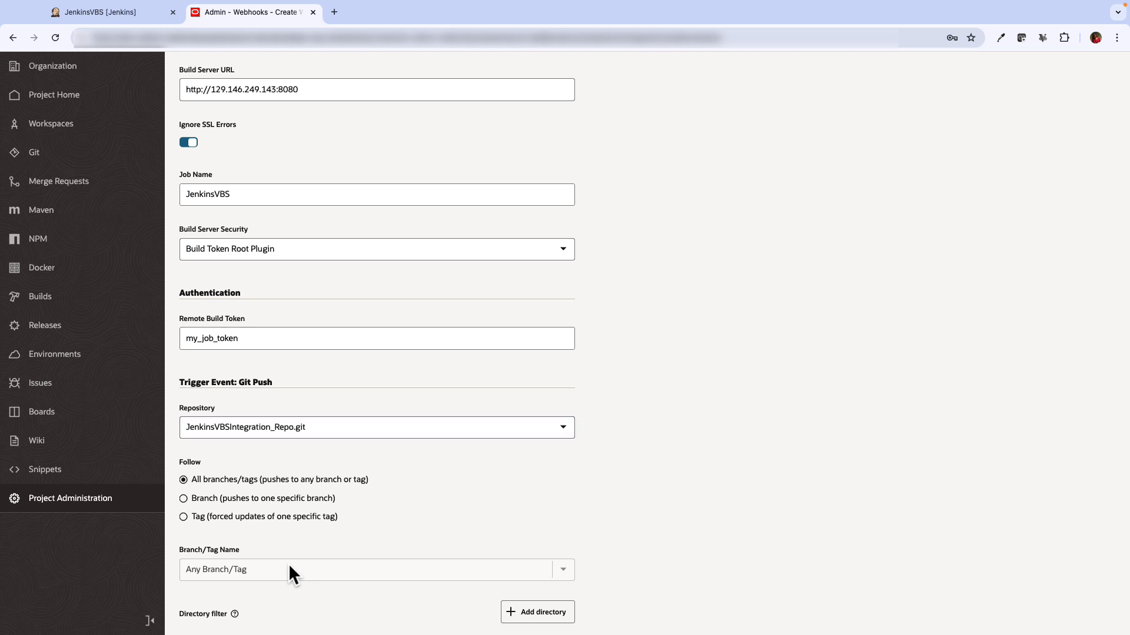
{"action": "scroll", "coordinate": [288, 564], "scroll_direction": "up", "scroll_amount": 3}
{"action": "left_click", "coordinate": [1098, 186]}
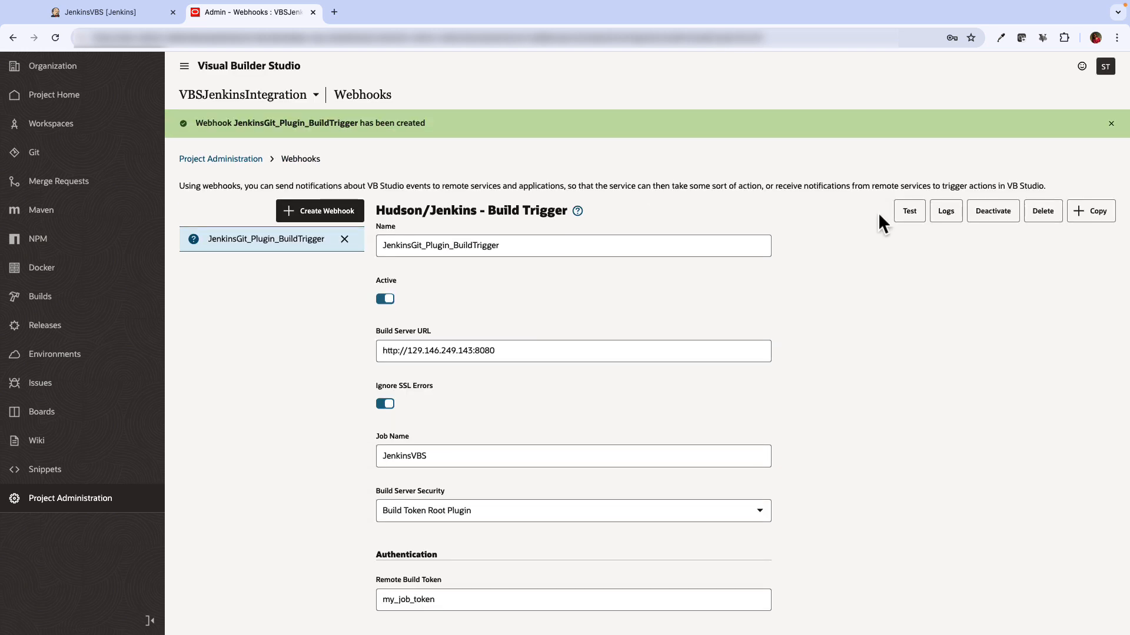
Commit a new Readme.md containing 'Here is a read me file' to the repository
{"action": "left_click", "coordinate": [82, 157]}
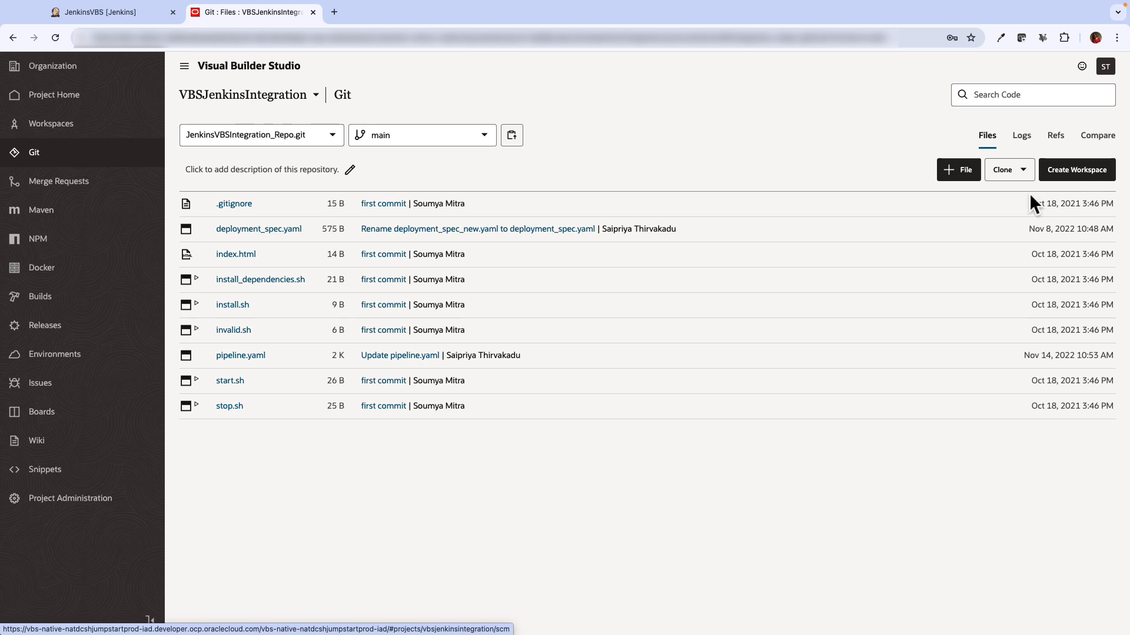
{"action": "left_click", "coordinate": [952, 173]}
{"action": "left_click", "coordinate": [346, 264]}
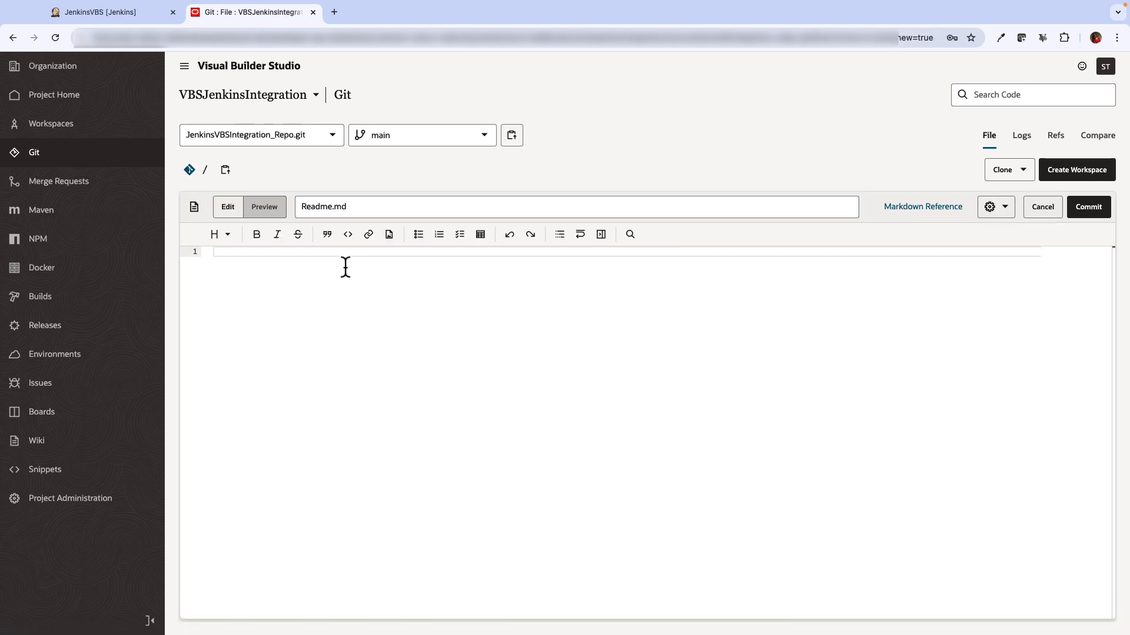
{"action": "type", "text": "Here is a read me file"}
{"action": "left_click", "coordinate": [1100, 213]}
{"action": "left_click", "coordinate": [702, 460]}
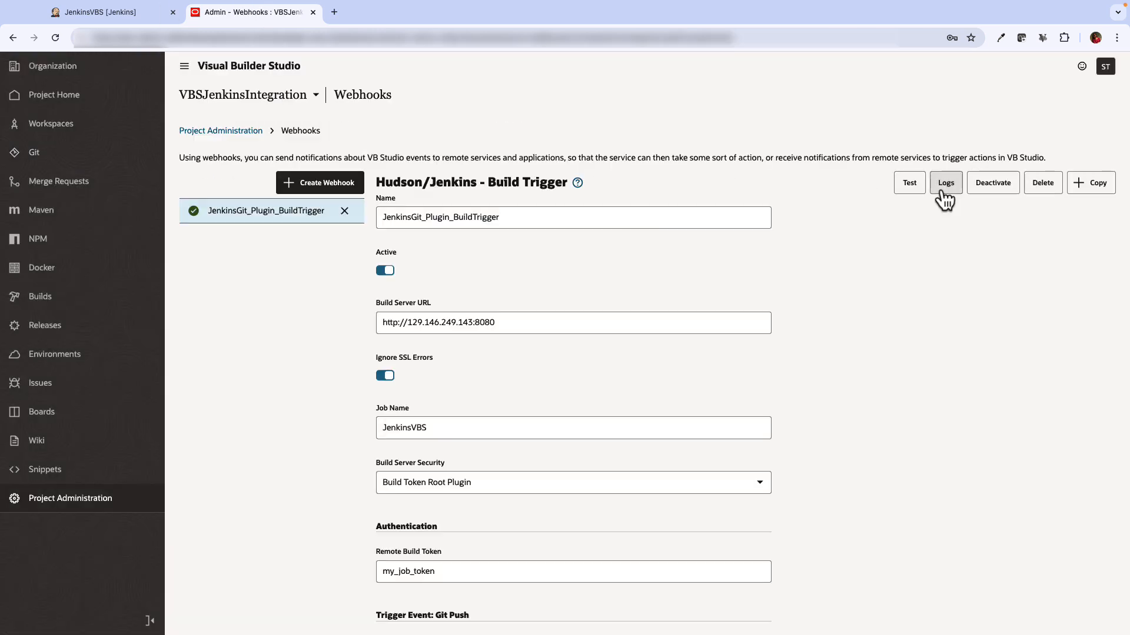
Check the webhook logs and the console output of Jenkins build #1 of JenkinsVBS
{"action": "left_click", "coordinate": [942, 184]}
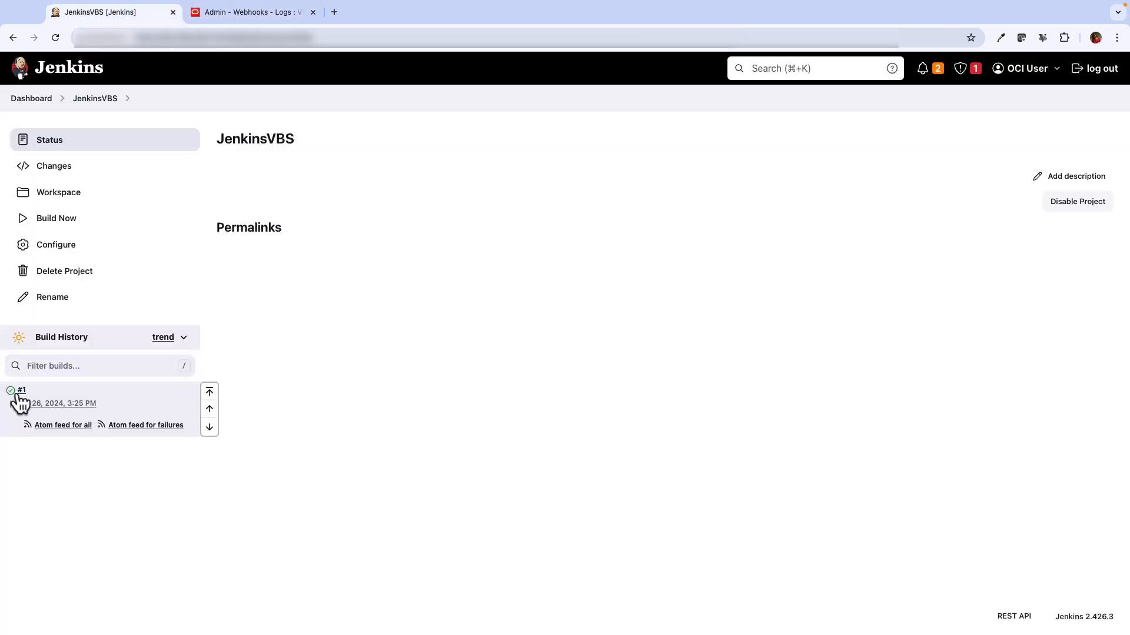
{"action": "left_click", "coordinate": [18, 400]}
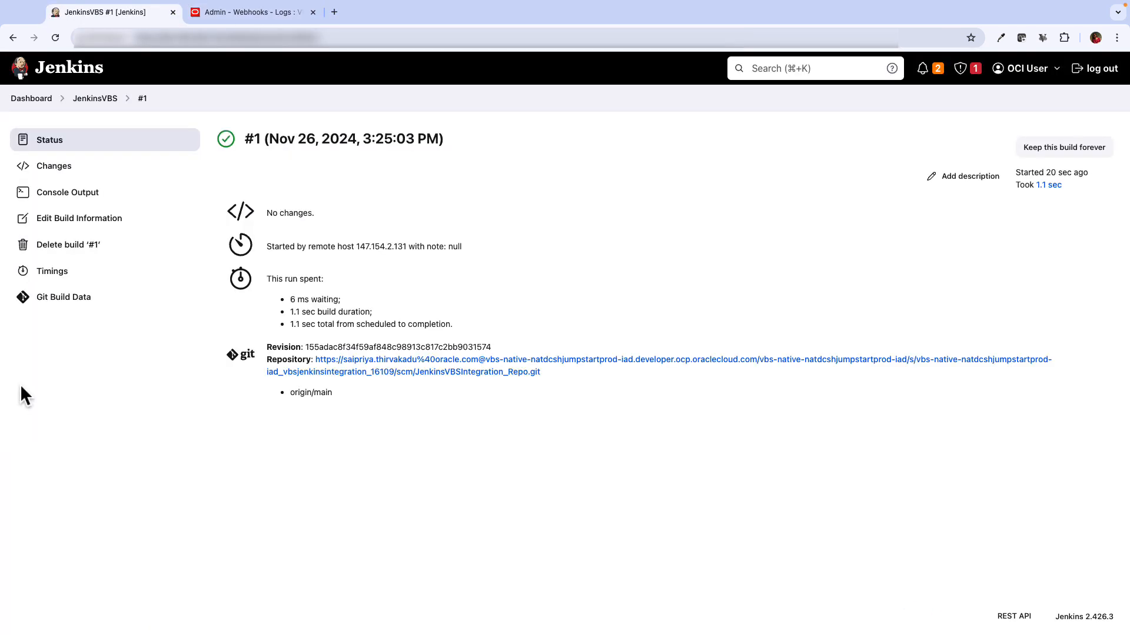
{"action": "left_click", "coordinate": [76, 191]}
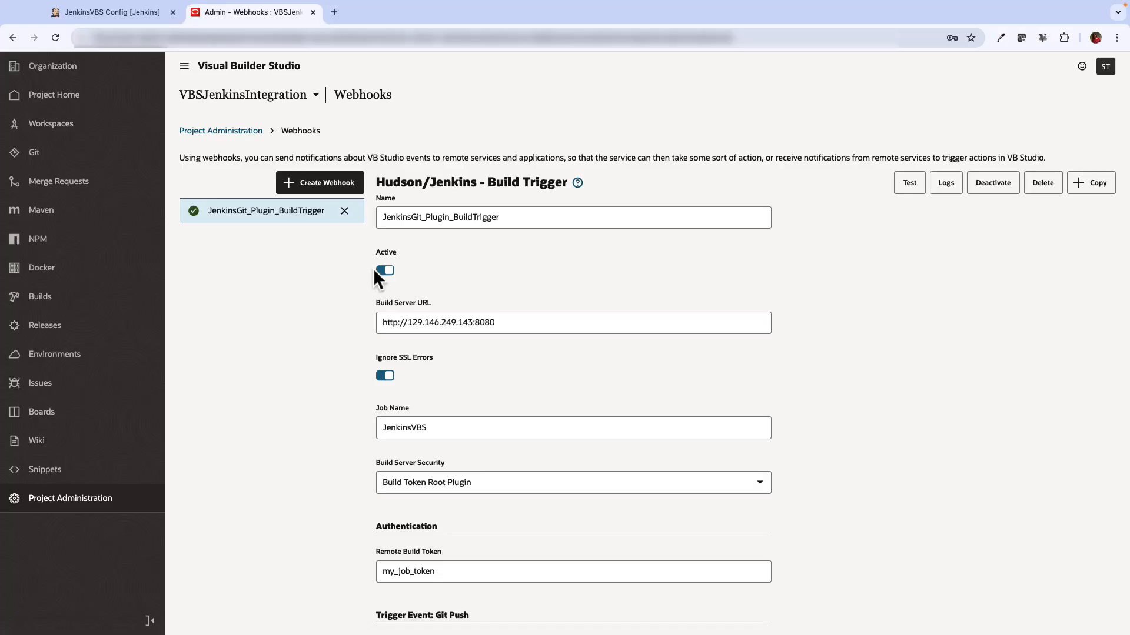
Deactivate the build-trigger webhook and start a Jenkins - Merge Requests webhook named JenkinsGit_Plugin_MergeRequests
{"action": "left_click", "coordinate": [376, 269]}
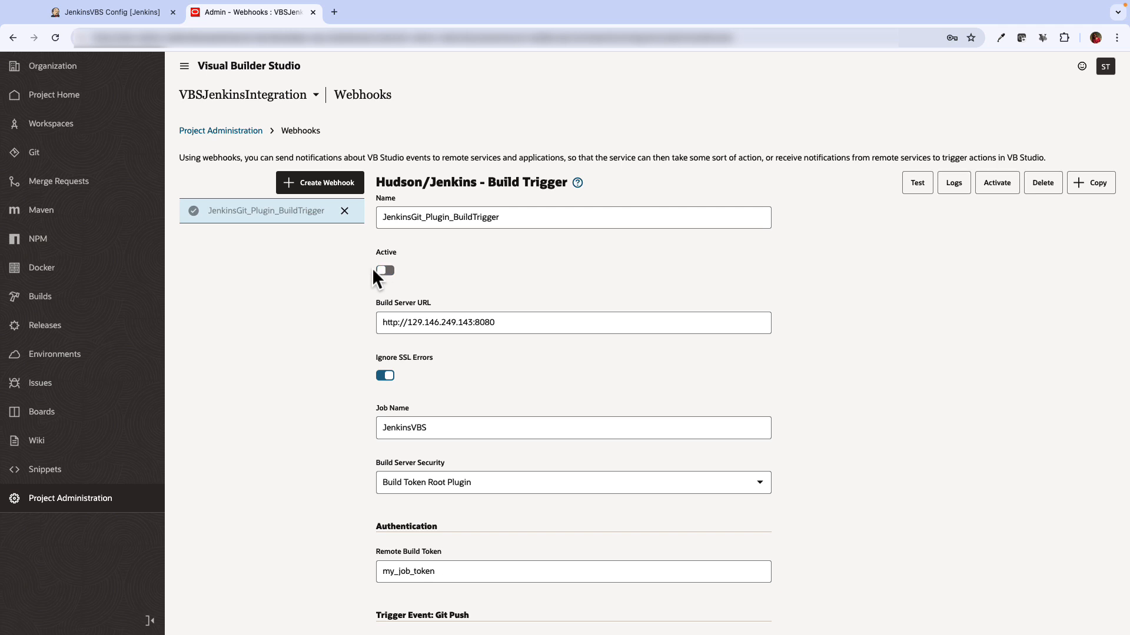
{"action": "scroll", "coordinate": [326, 283], "scroll_direction": "down", "scroll_amount": 1}
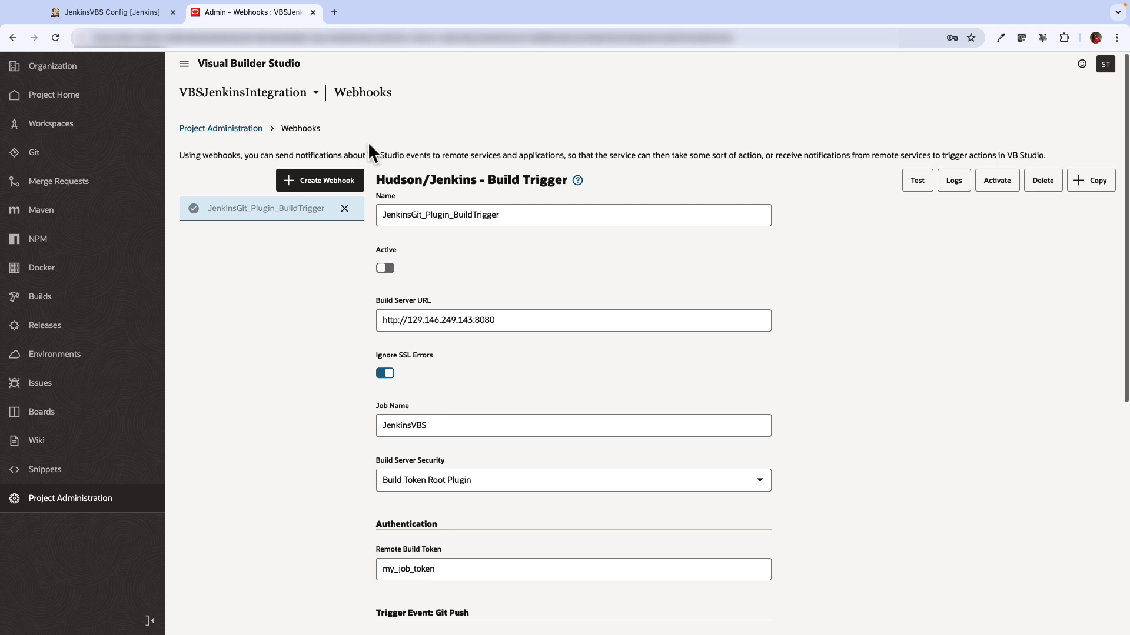
{"action": "left_click", "coordinate": [320, 180]}
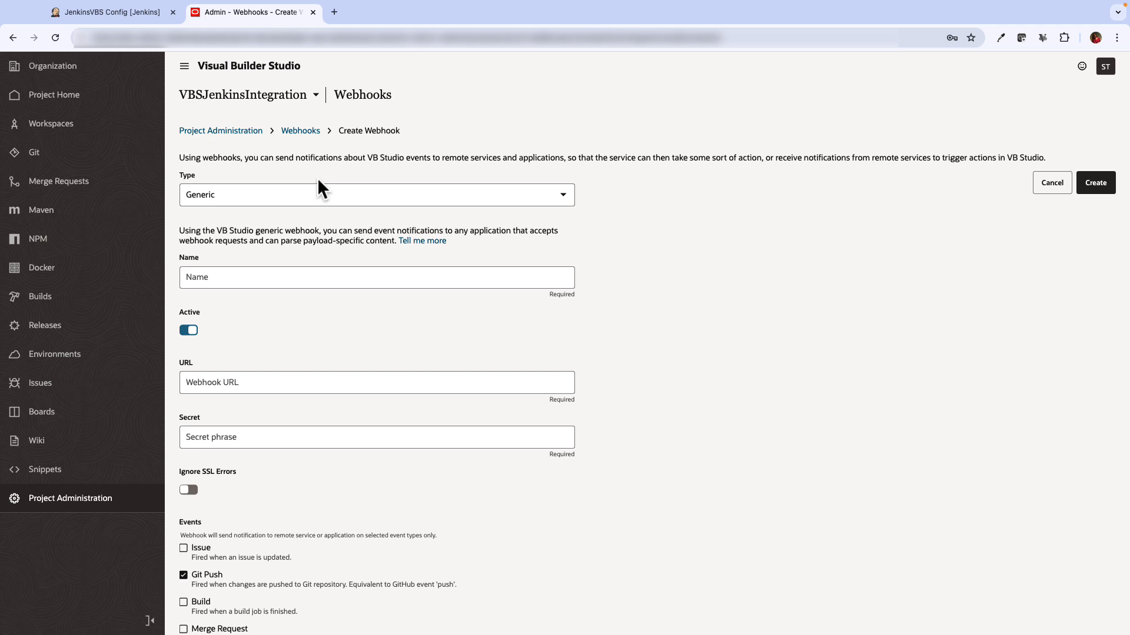
{"action": "left_click", "coordinate": [317, 185]}
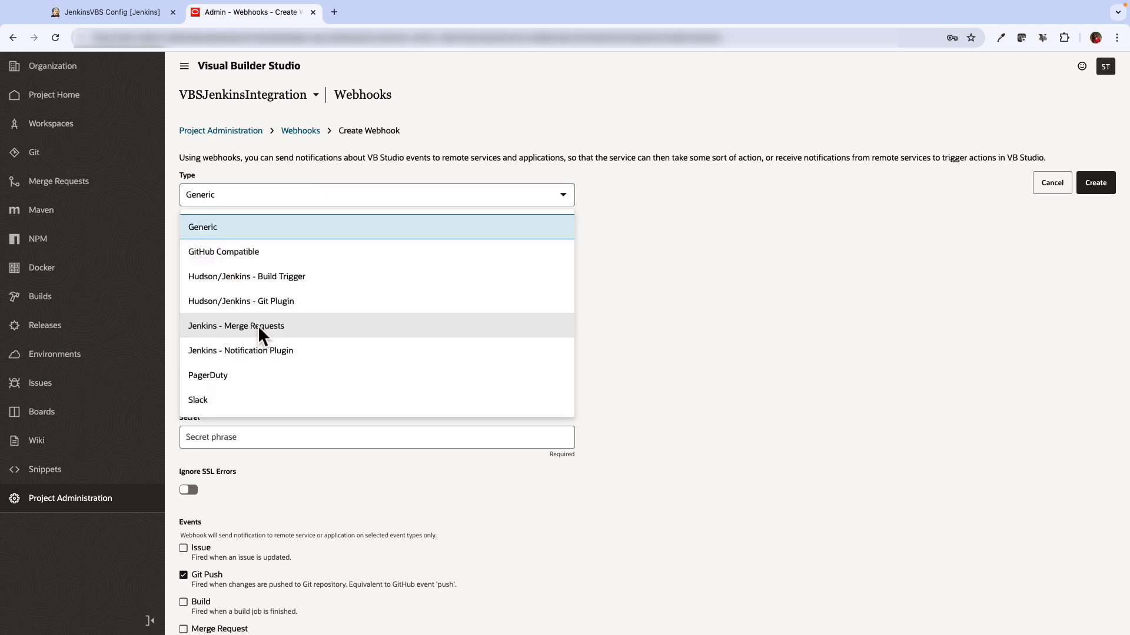
{"action": "left_click", "coordinate": [260, 327]}
{"action": "left_click", "coordinate": [222, 297]}
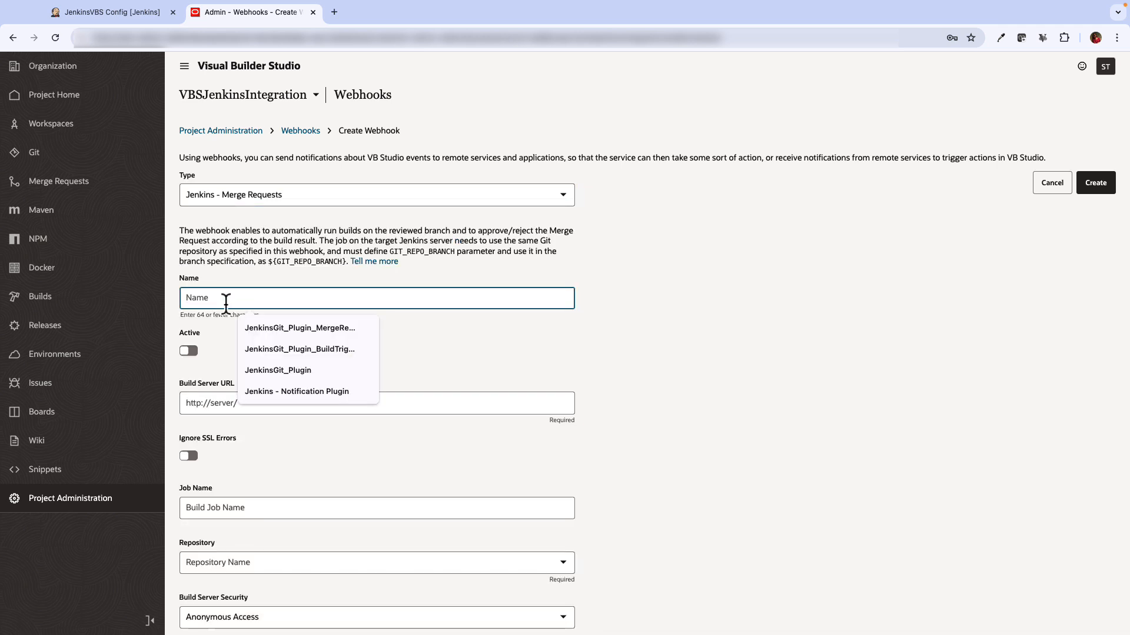
{"action": "left_click", "coordinate": [300, 329]}
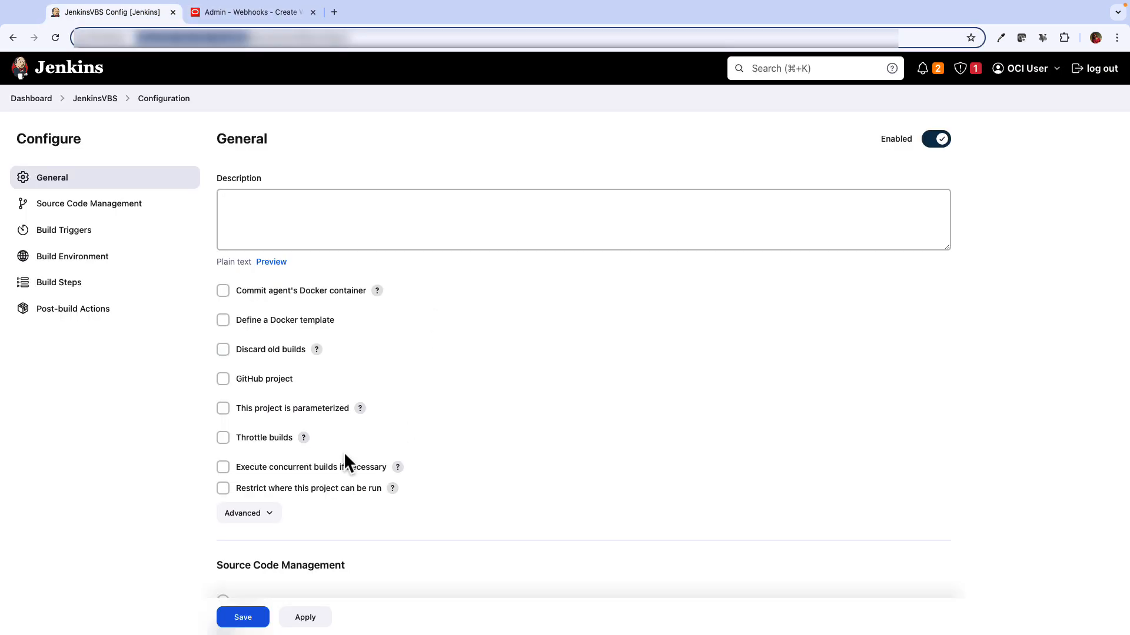
{"action": "left_click", "coordinate": [280, 13]}
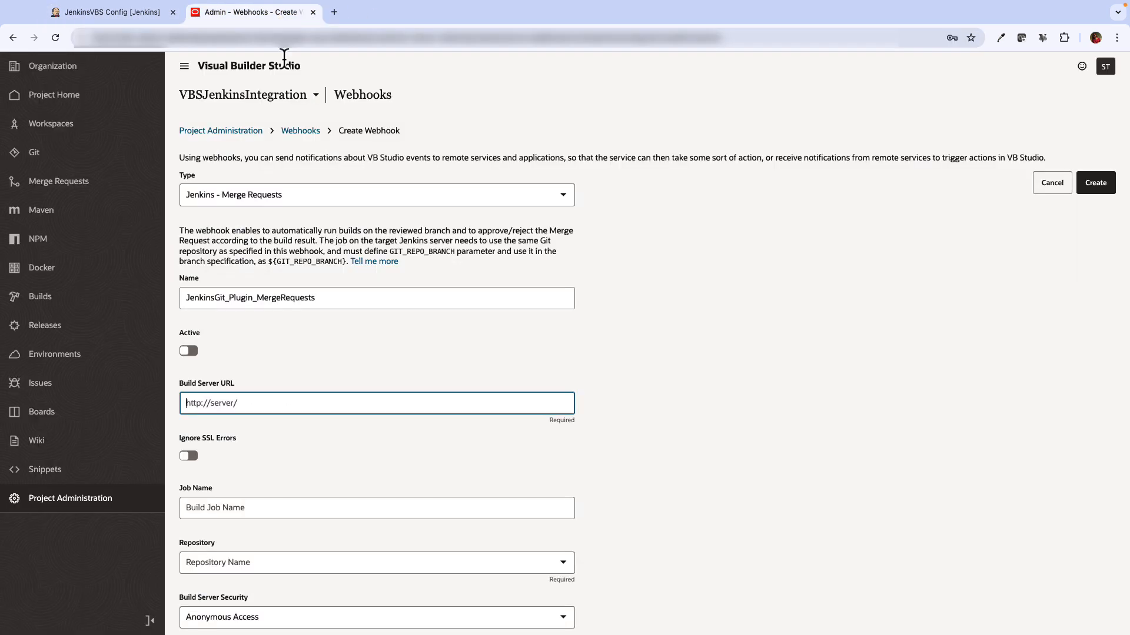
Enter the Jenkins server URL, activate the webhook, ignore SSL errors, and set job JenkinsVBS
{"action": "left_click", "coordinate": [290, 406]}
{"action": "type", "text": "http://129.146.249.143:8080/"}
{"action": "key", "text": "BackSpace"}
{"action": "left_click", "coordinate": [257, 459]}
{"action": "scroll", "coordinate": [251, 469], "scroll_direction": "down", "scroll_amount": 1}
{"action": "left_click", "coordinate": [188, 303]}
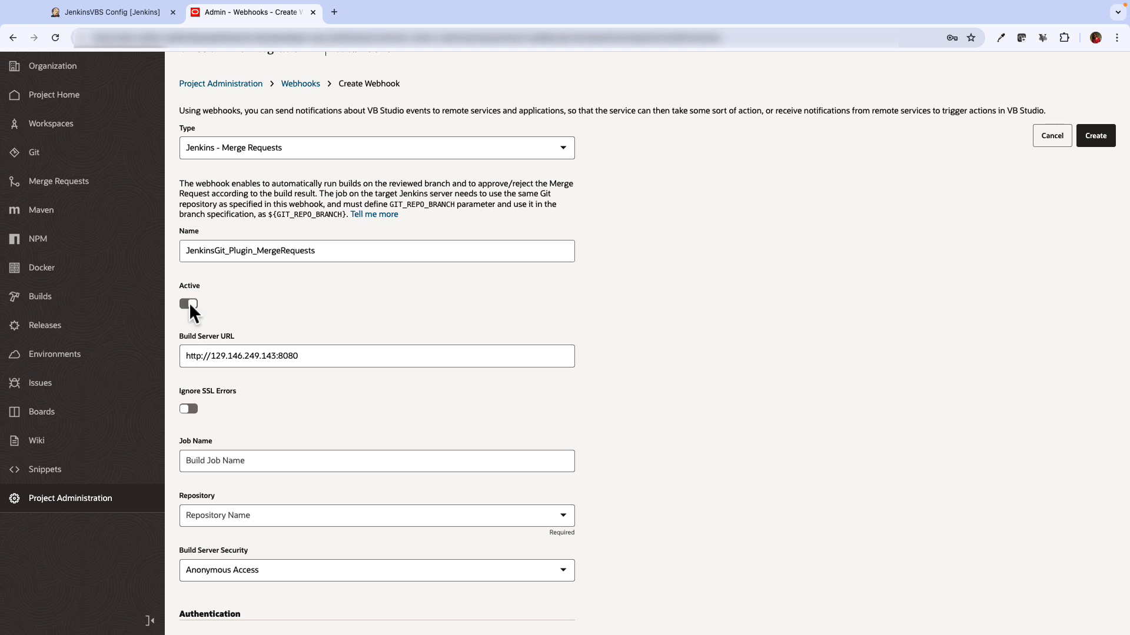
{"action": "left_click", "coordinate": [188, 408]}
{"action": "left_click", "coordinate": [193, 465]}
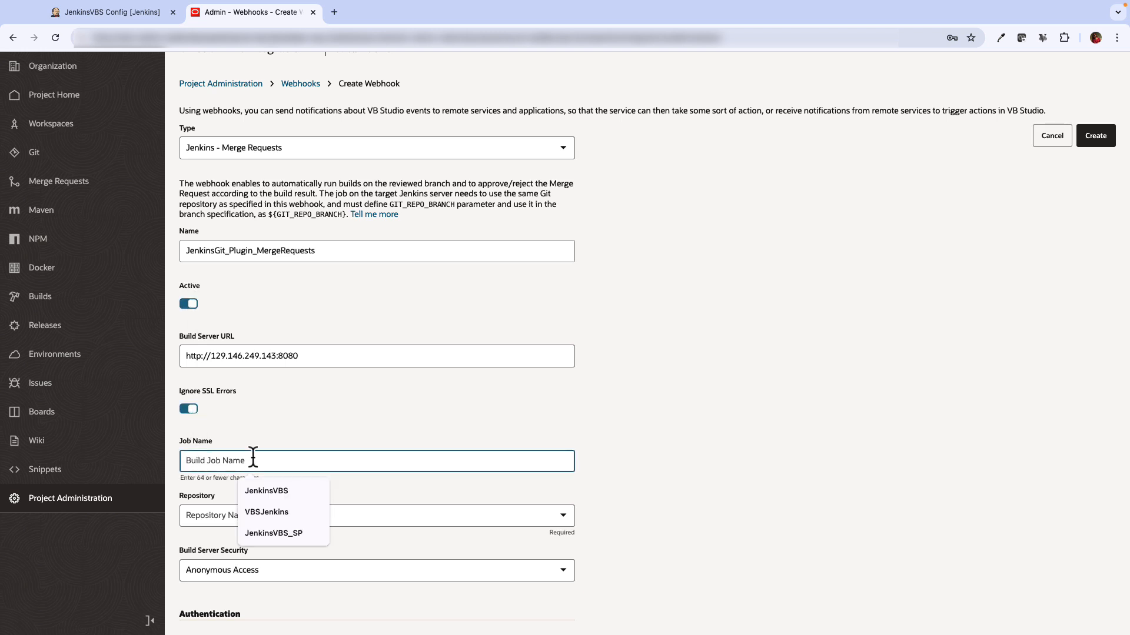
{"action": "left_click", "coordinate": [267, 493]}
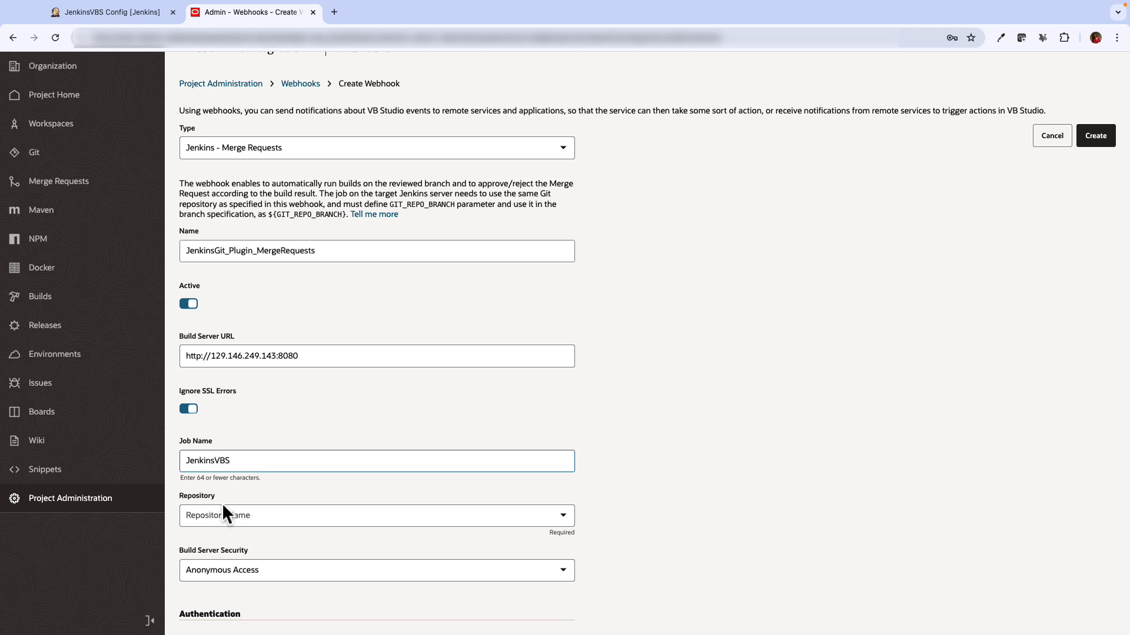
Choose repository JenkinsVBSIntegration_Repo.git, secure with Build Token Root Plugin and its token, and create the webhook
{"action": "scroll", "coordinate": [222, 503], "scroll_direction": "down", "scroll_amount": 1}
{"action": "left_click", "coordinate": [244, 455]}
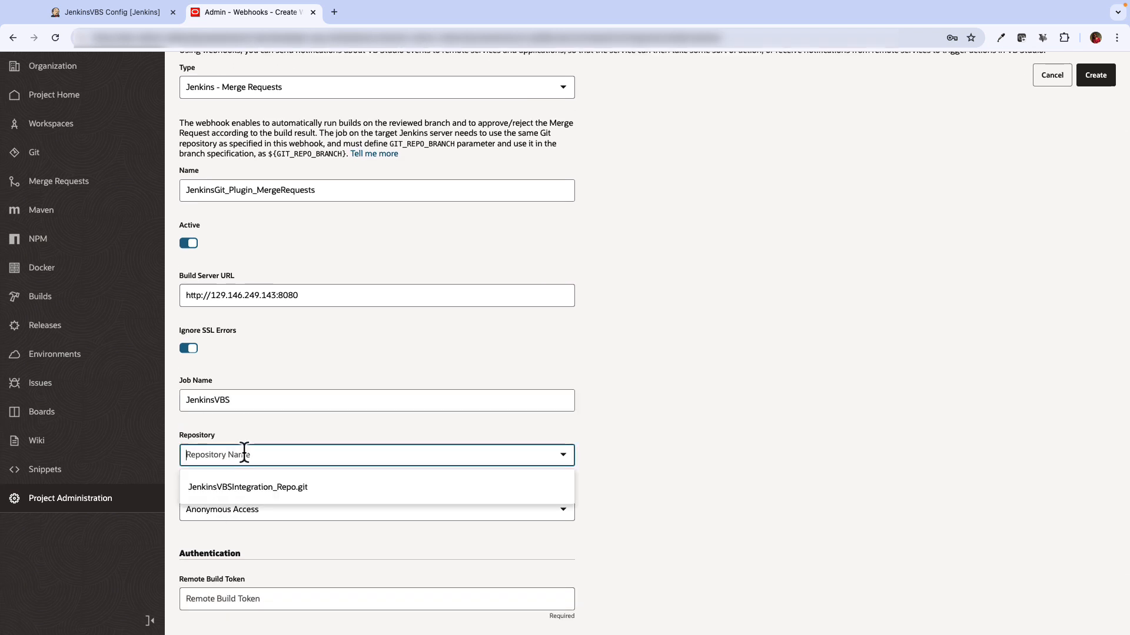
{"action": "left_click", "coordinate": [227, 488]}
{"action": "left_click", "coordinate": [232, 507]}
{"action": "scroll", "coordinate": [235, 612], "scroll_direction": "down", "scroll_amount": 1}
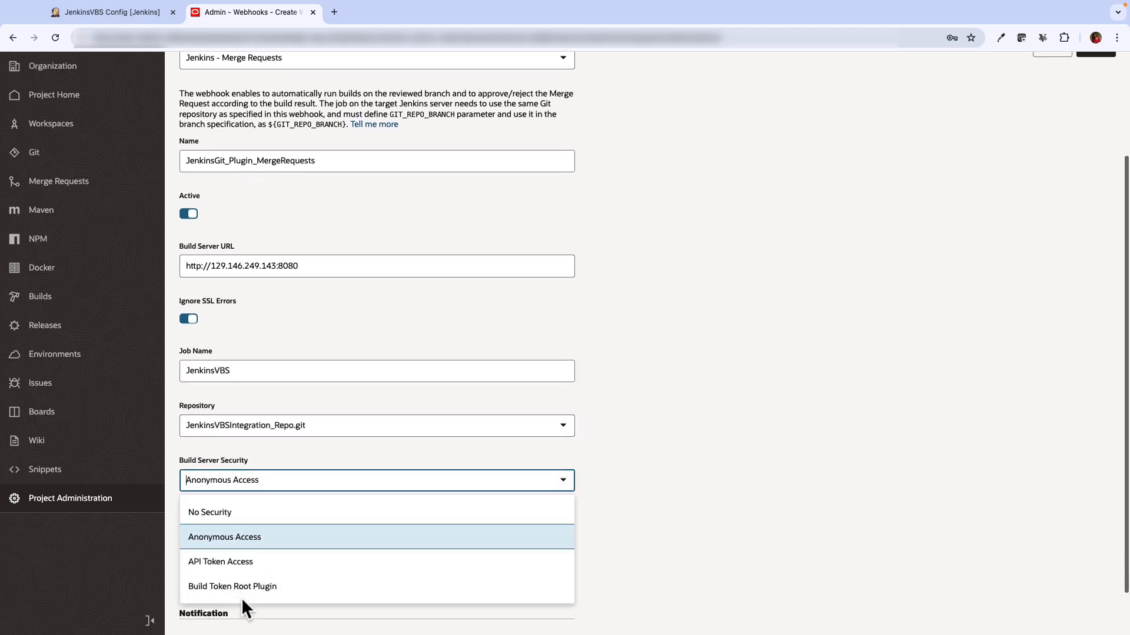
{"action": "left_click", "coordinate": [251, 588]}
{"action": "left_click", "coordinate": [240, 570]}
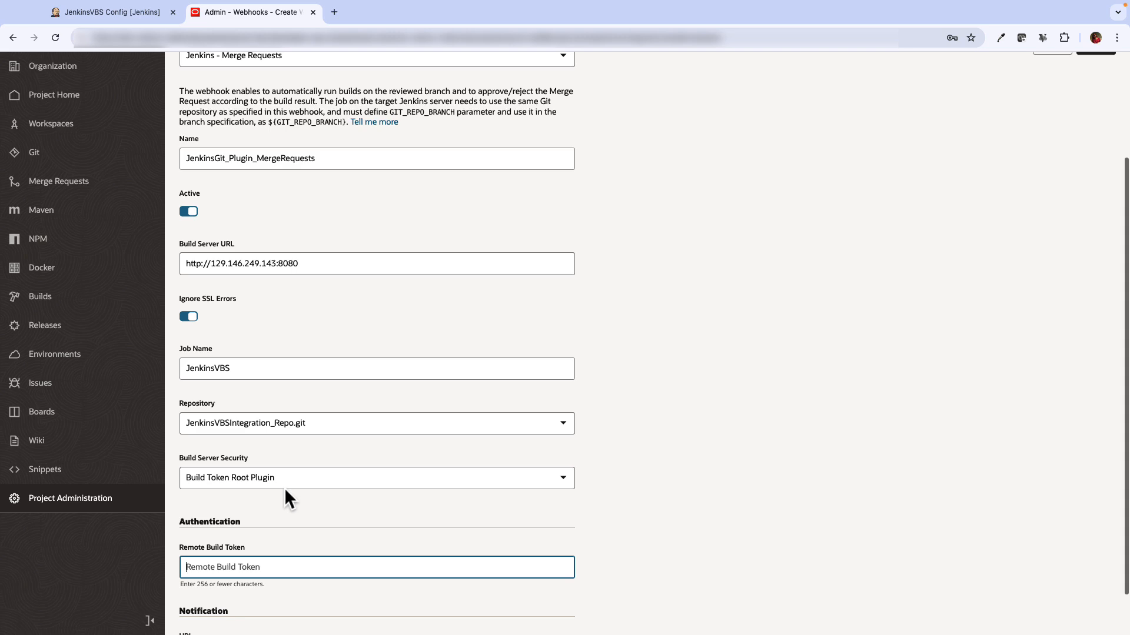
{"action": "left_click", "coordinate": [249, 567]}
{"action": "left_click", "coordinate": [276, 599]}
{"action": "scroll", "coordinate": [450, 506], "scroll_direction": "up", "scroll_amount": 5}
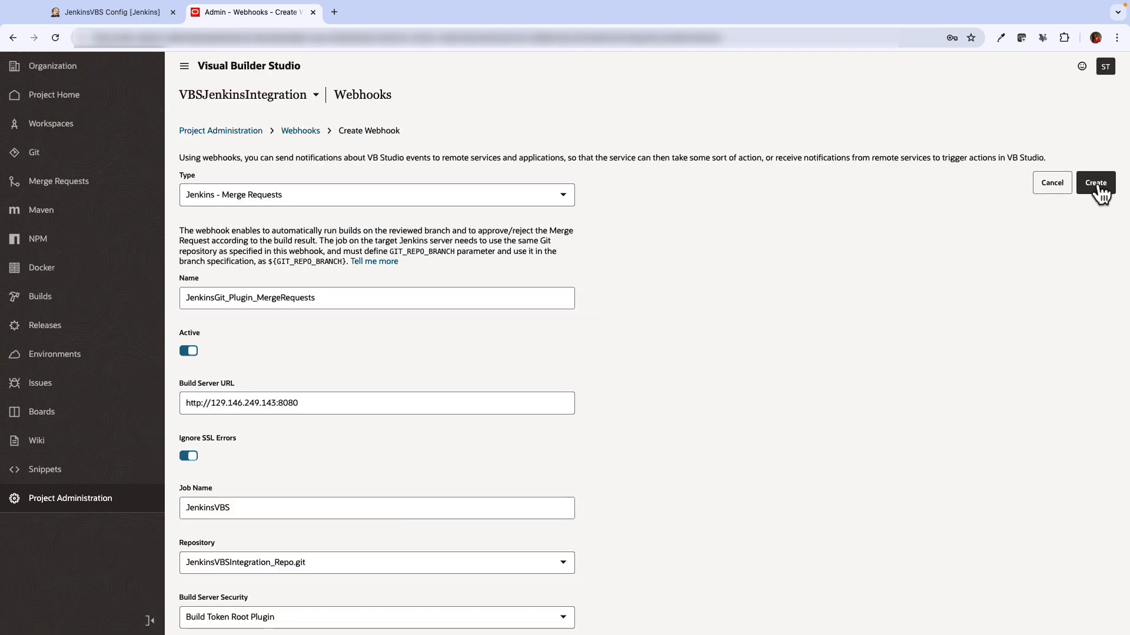
{"action": "left_click", "coordinate": [1096, 182]}
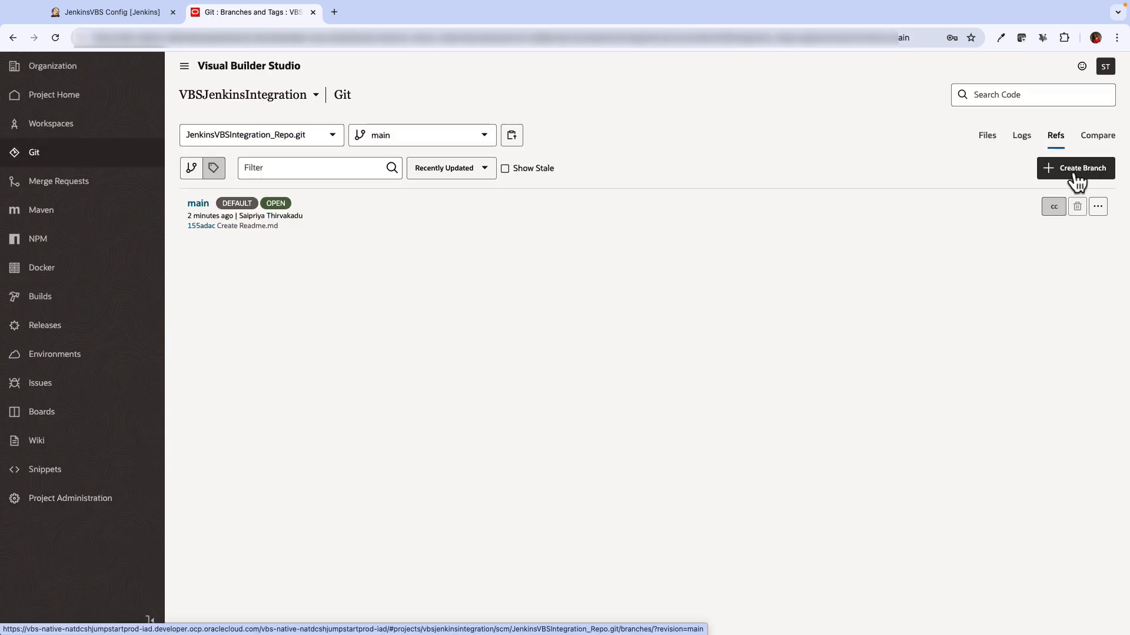
Create a branch named sample from main, then go to Merge Requests
{"action": "left_click", "coordinate": [1081, 167]}
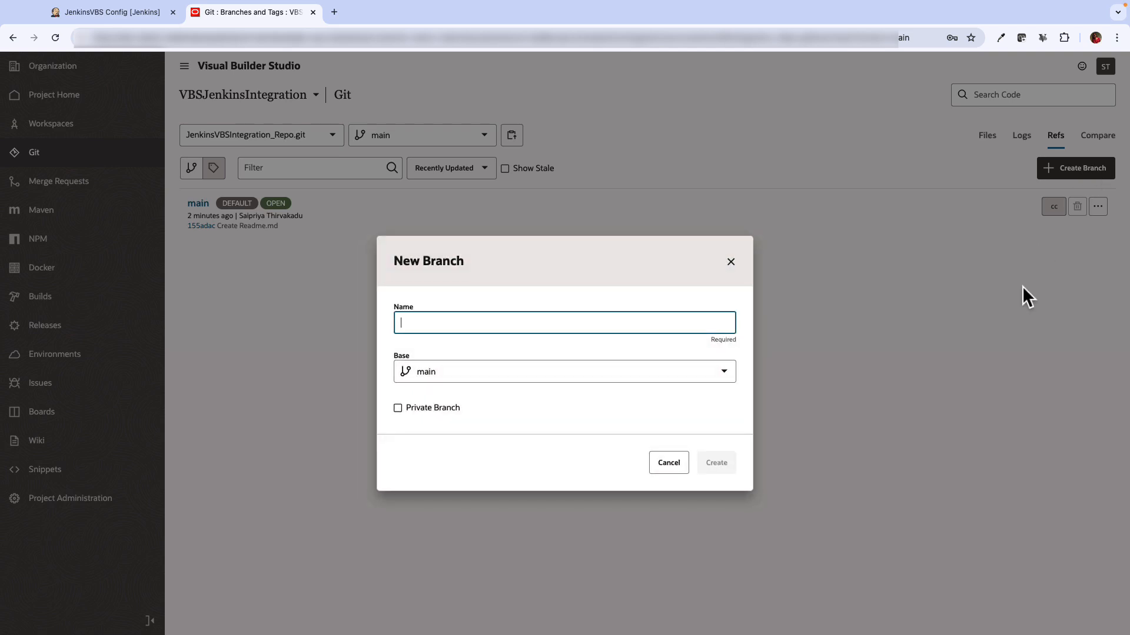
{"action": "type", "text": "saml"}
{"action": "type", "text": "le"}
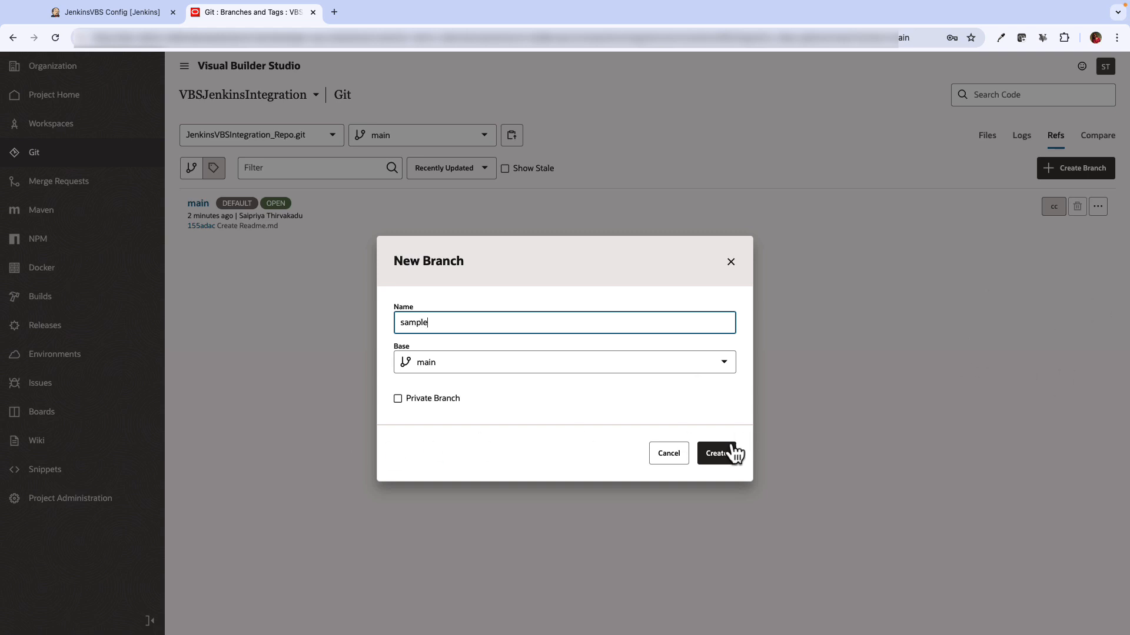
{"action": "left_click", "coordinate": [718, 459]}
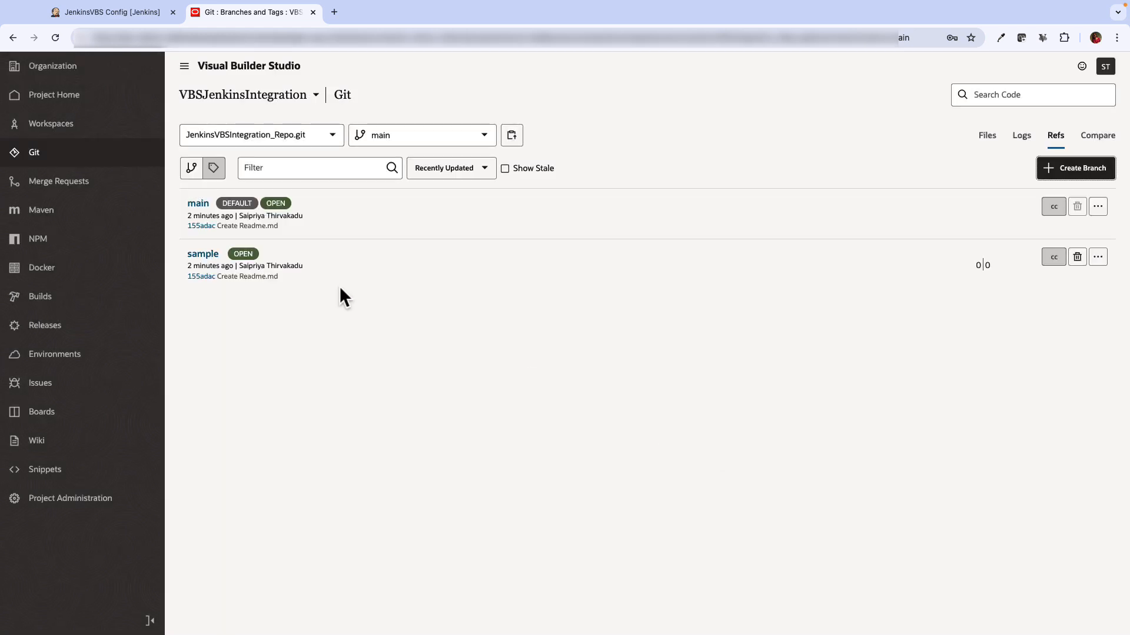
{"action": "left_click", "coordinate": [137, 180]}
Start a merge request on JenkinsVBSIntegration_Repo.git from review branch sample into target main
{"action": "left_click", "coordinate": [615, 494]}
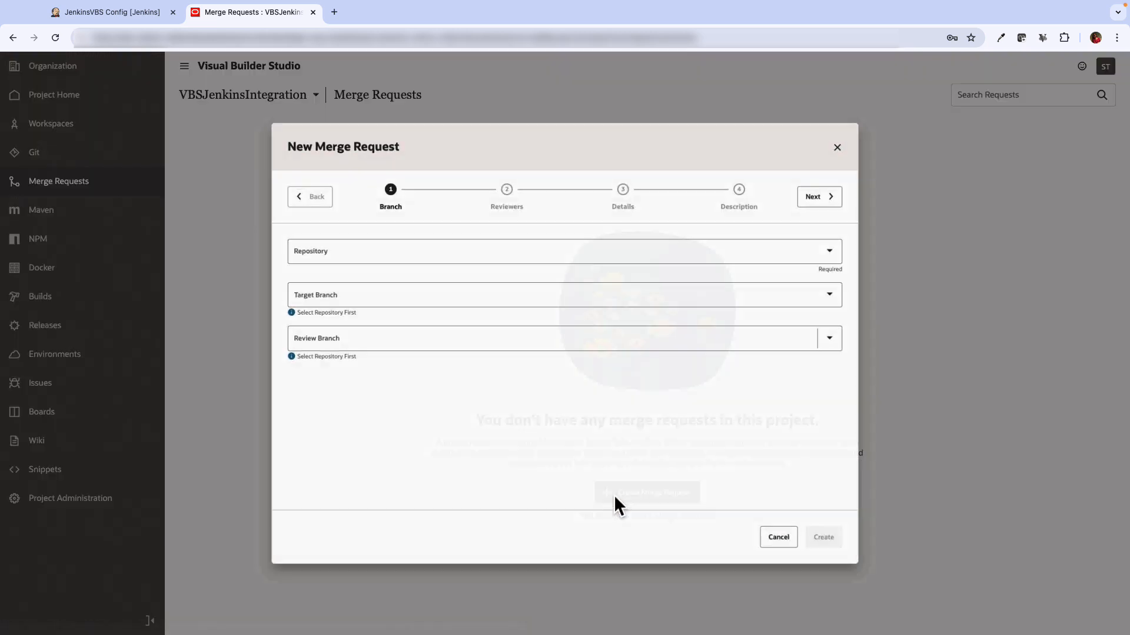
{"action": "left_click", "coordinate": [357, 241]}
{"action": "left_click", "coordinate": [346, 282]}
{"action": "left_click", "coordinate": [327, 295]}
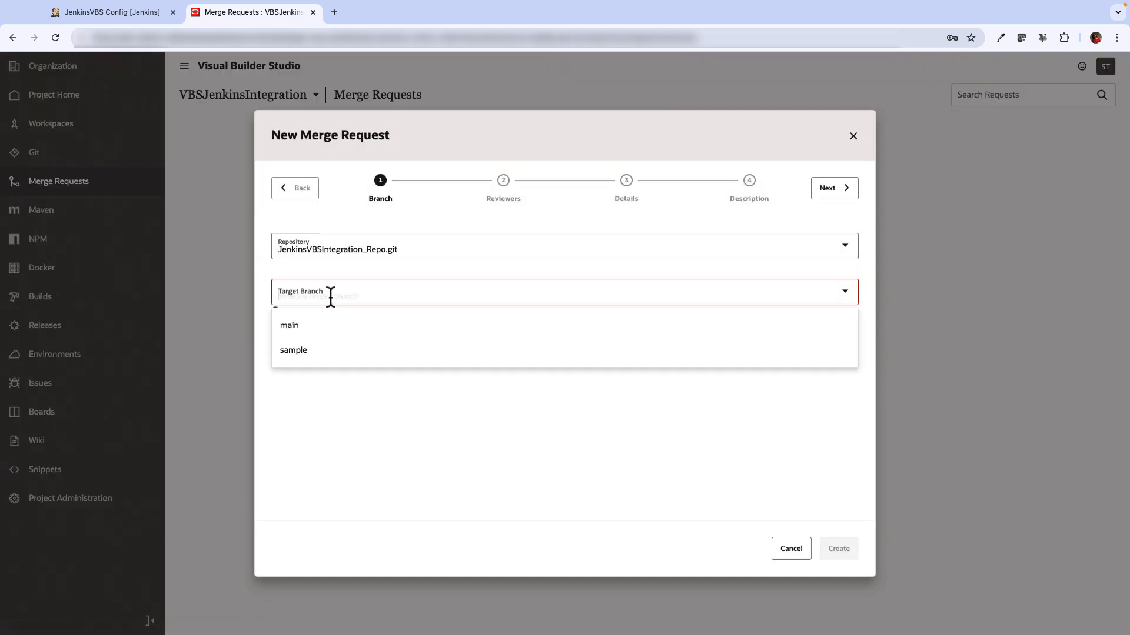
{"action": "left_click", "coordinate": [307, 324]}
{"action": "left_click", "coordinate": [313, 340]}
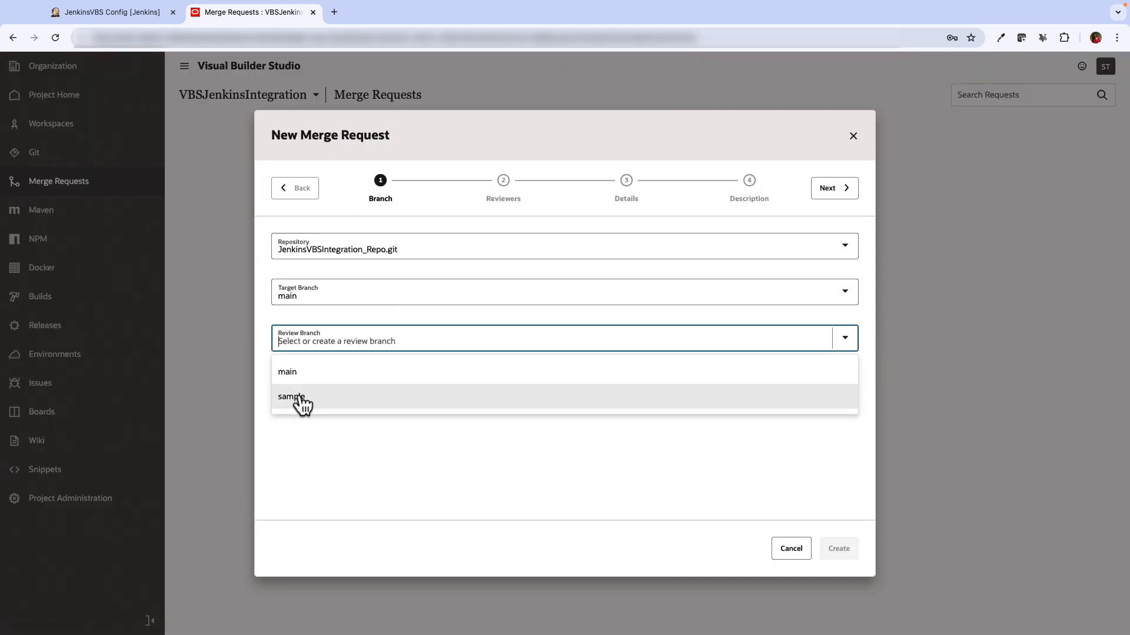
{"action": "left_click", "coordinate": [301, 395]}
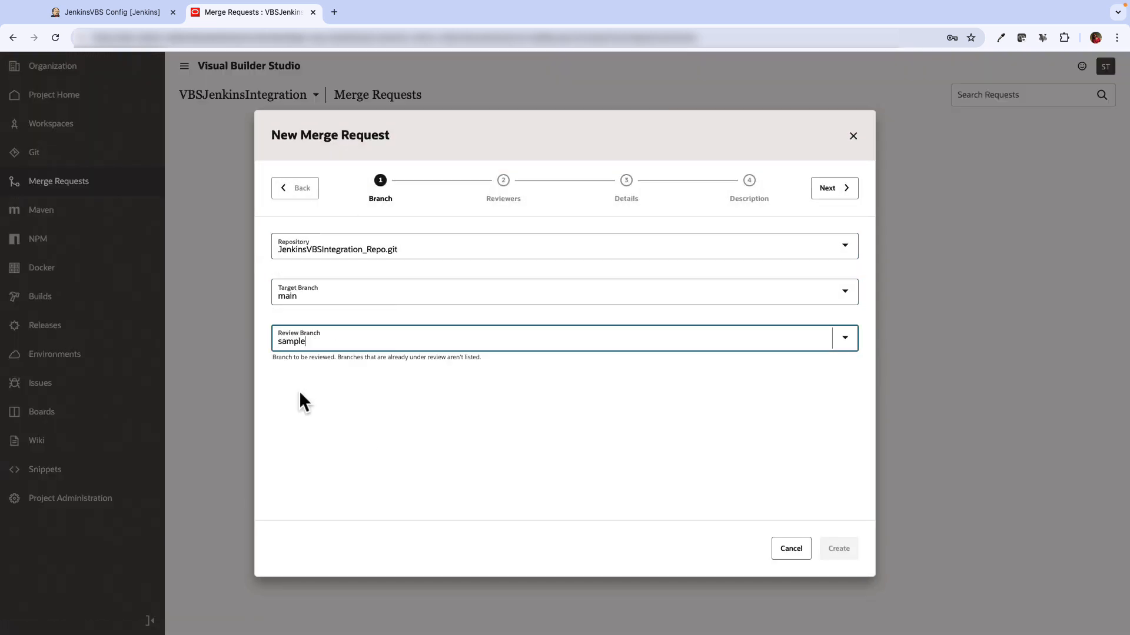
Add the project member as reviewer, link the JenkinsVBS build, and create the merge request
{"action": "left_click", "coordinate": [838, 195]}
{"action": "left_click", "coordinate": [512, 242]}
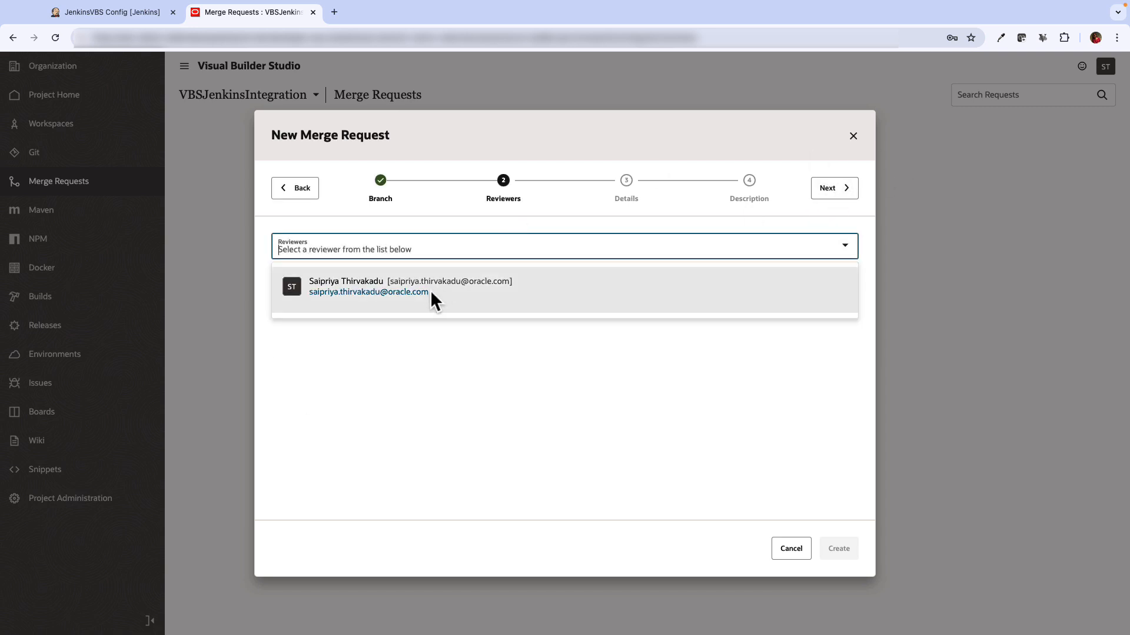
{"action": "left_click", "coordinate": [432, 292]}
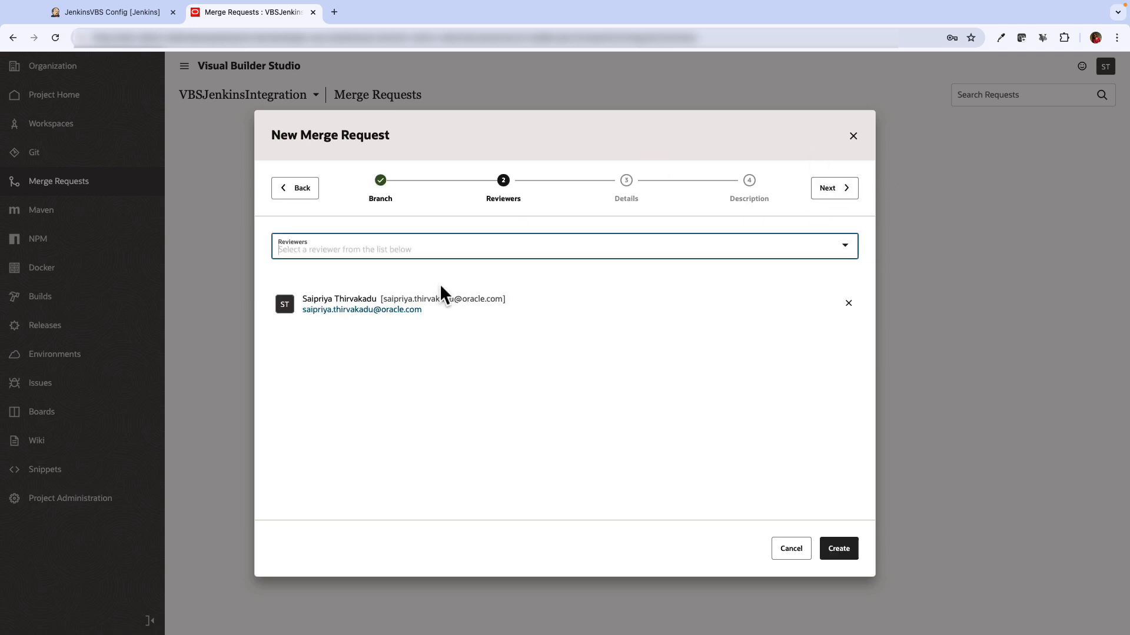
{"action": "left_click", "coordinate": [824, 191]}
{"action": "left_click", "coordinate": [325, 301]}
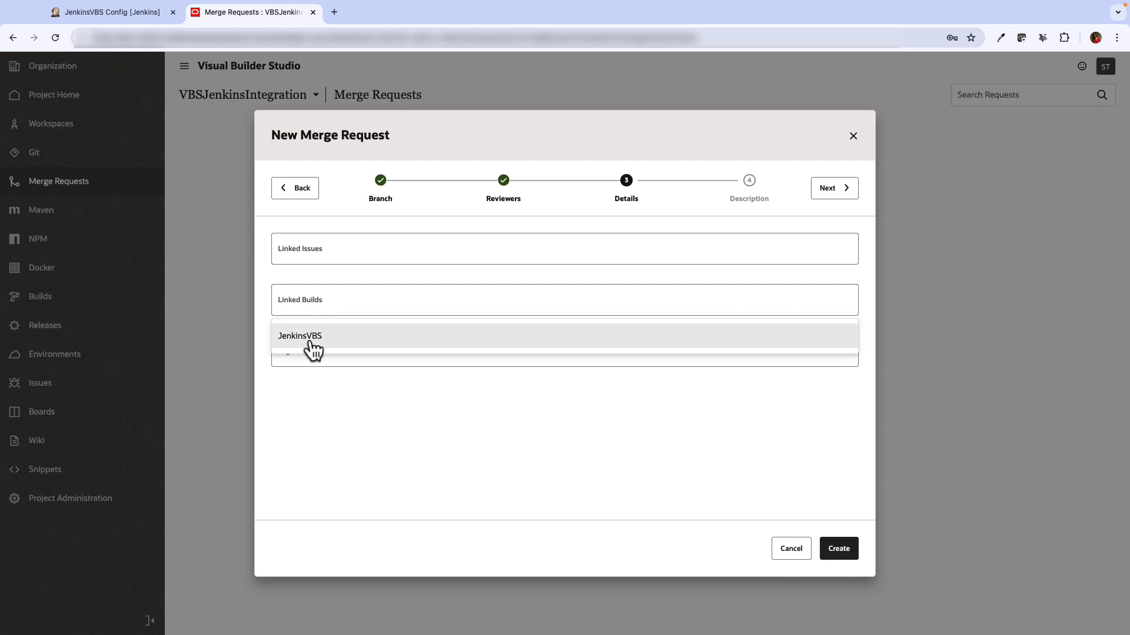
{"action": "left_click", "coordinate": [307, 350]}
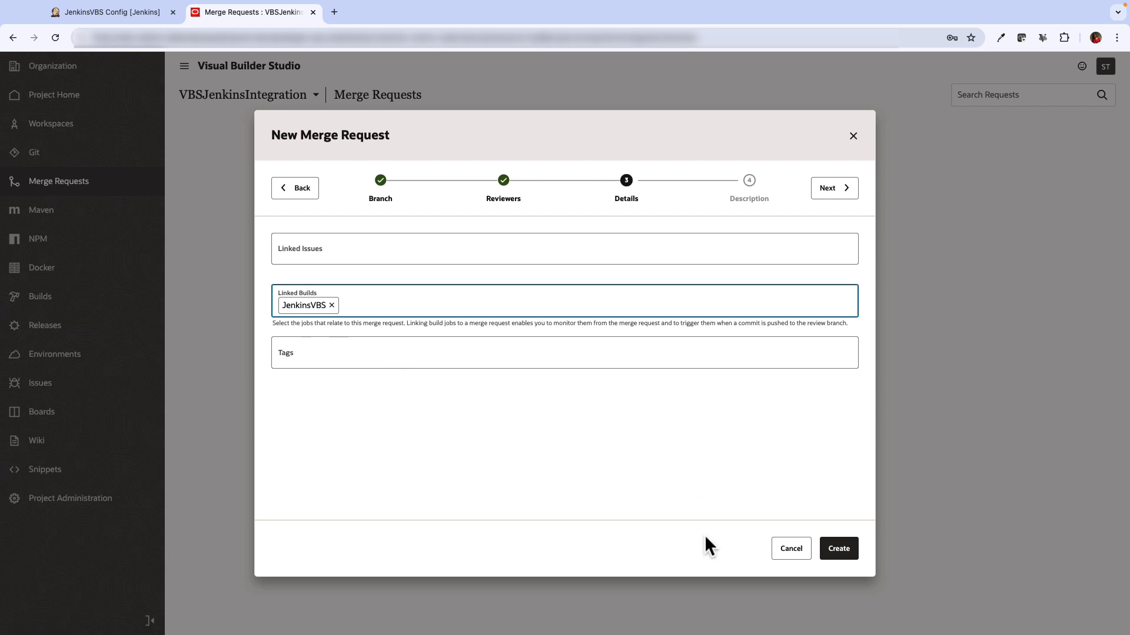
{"action": "left_click", "coordinate": [834, 189]}
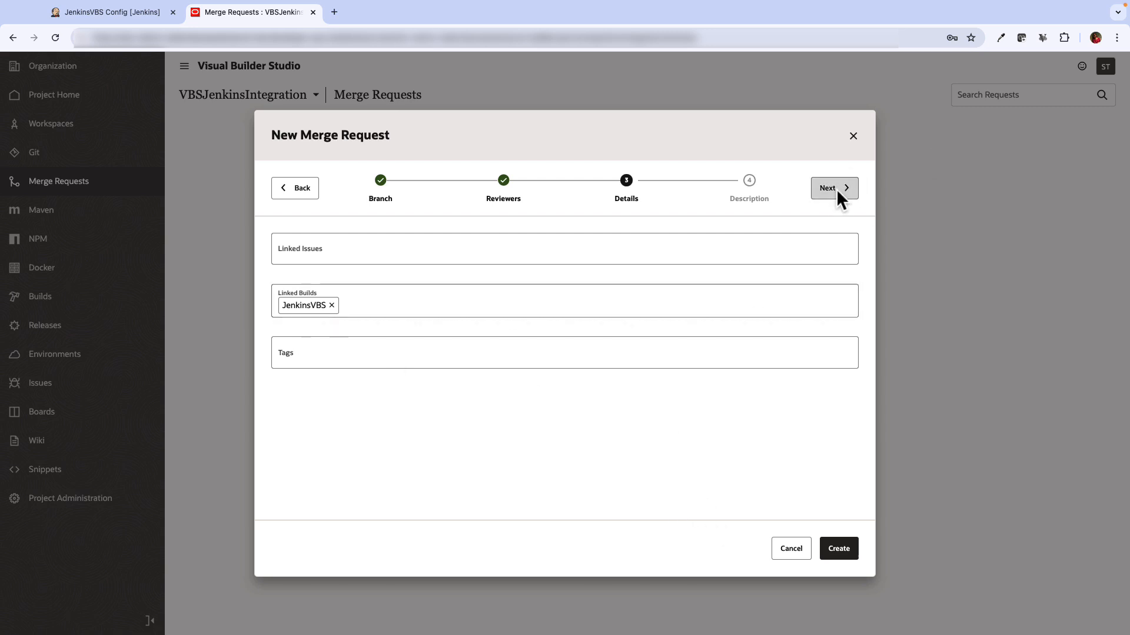
{"action": "left_click", "coordinate": [849, 554]}
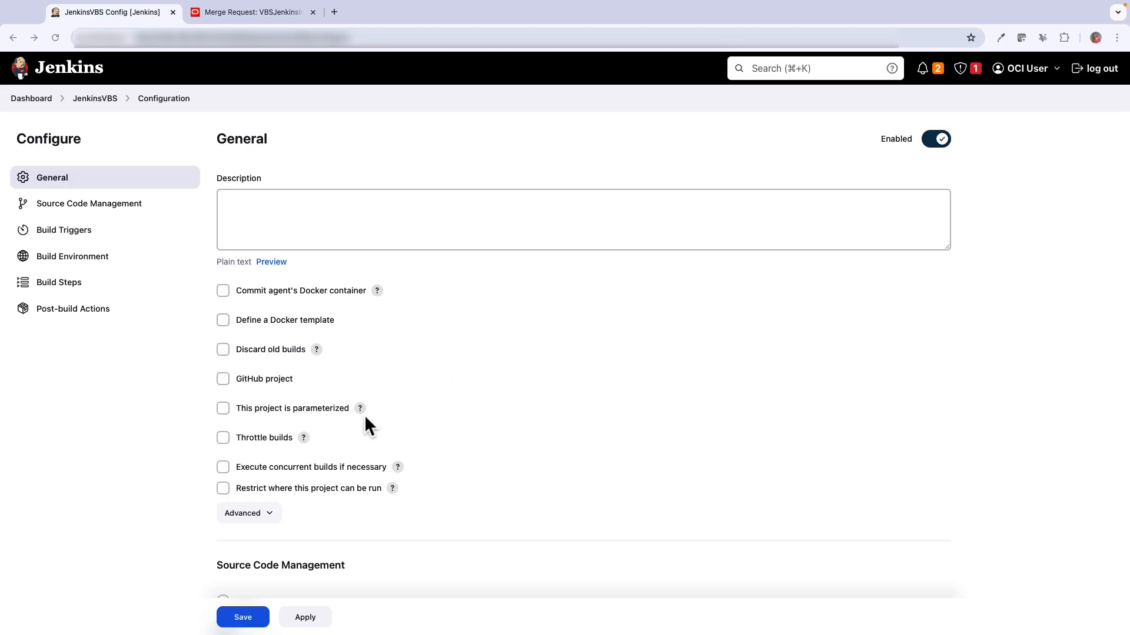
Parameterize JenkinsVBS with string parameter GIT_REPO_BRANCH defaulting to sample, and save
{"action": "left_click", "coordinate": [268, 410]}
{"action": "left_click", "coordinate": [277, 436]}
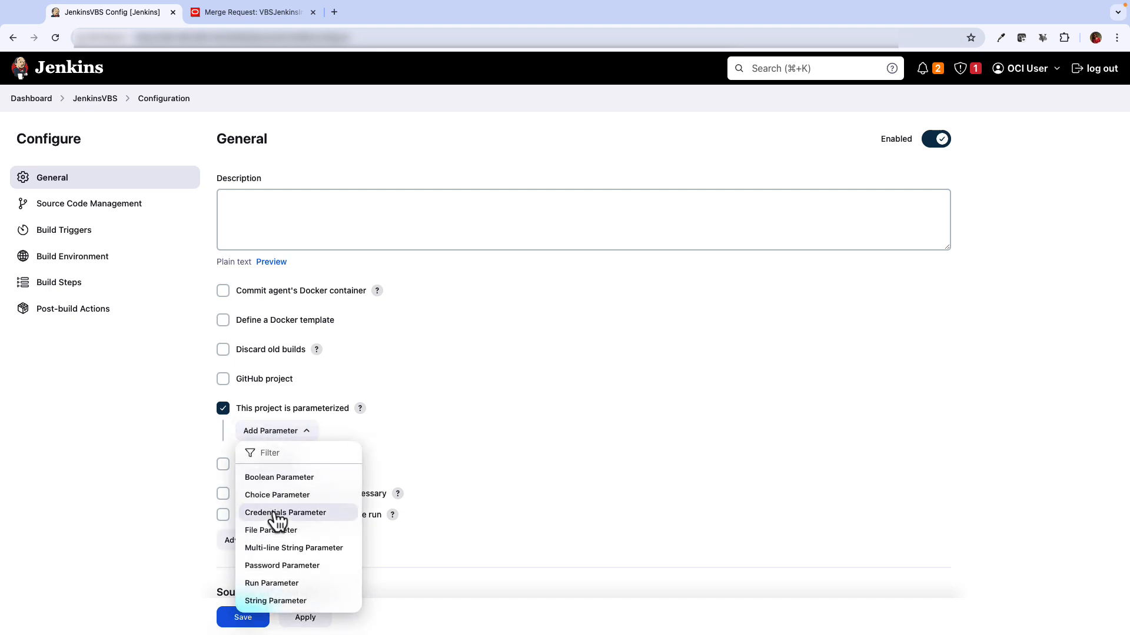
{"action": "left_click", "coordinate": [271, 604]}
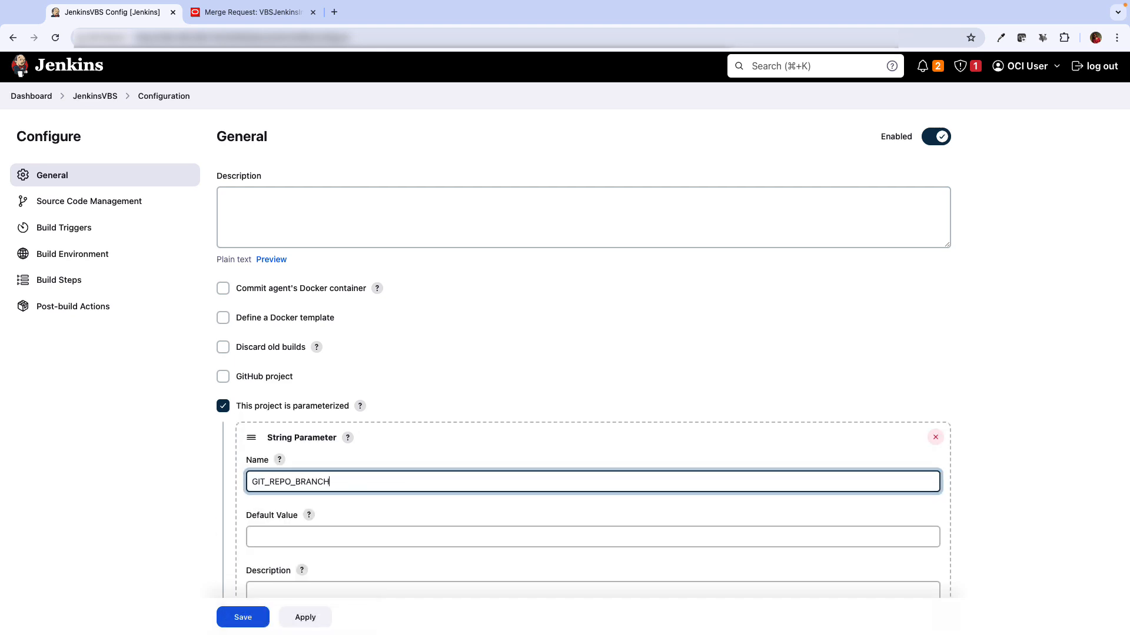
{"action": "key", "text": "Tab"}
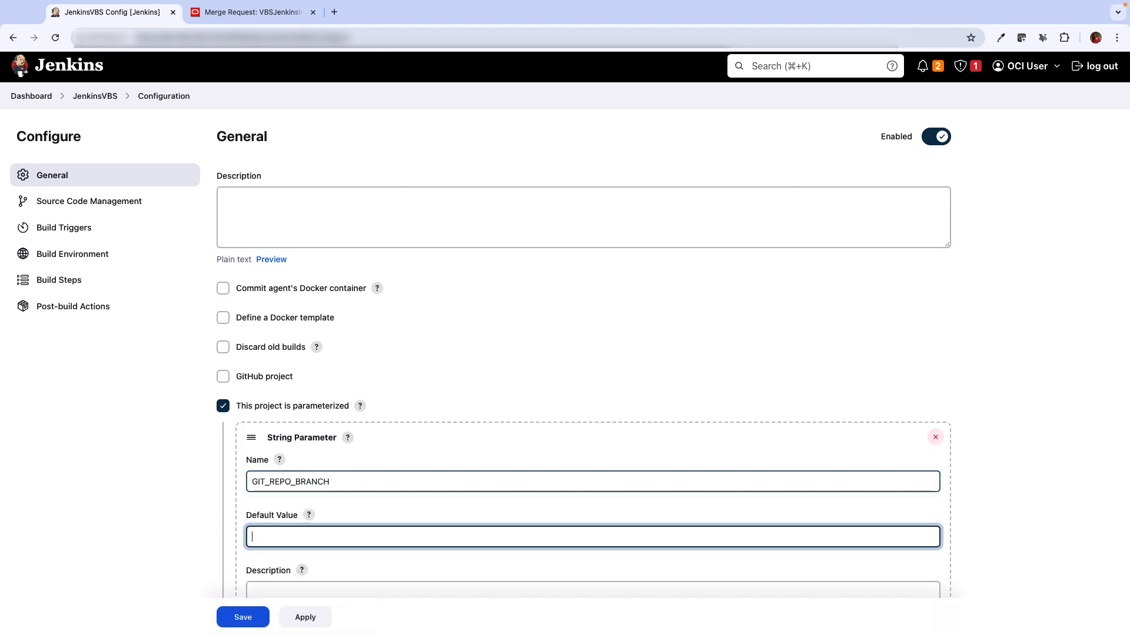
{"action": "type", "text": "sample"}
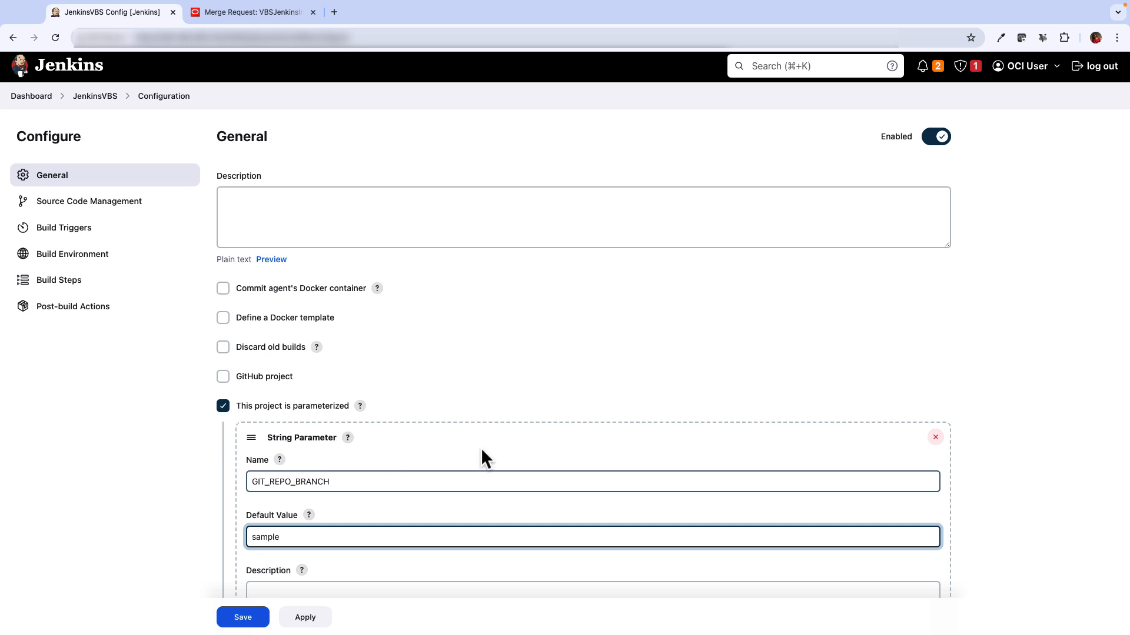
{"action": "scroll", "coordinate": [495, 465], "scroll_direction": "down", "scroll_amount": 5}
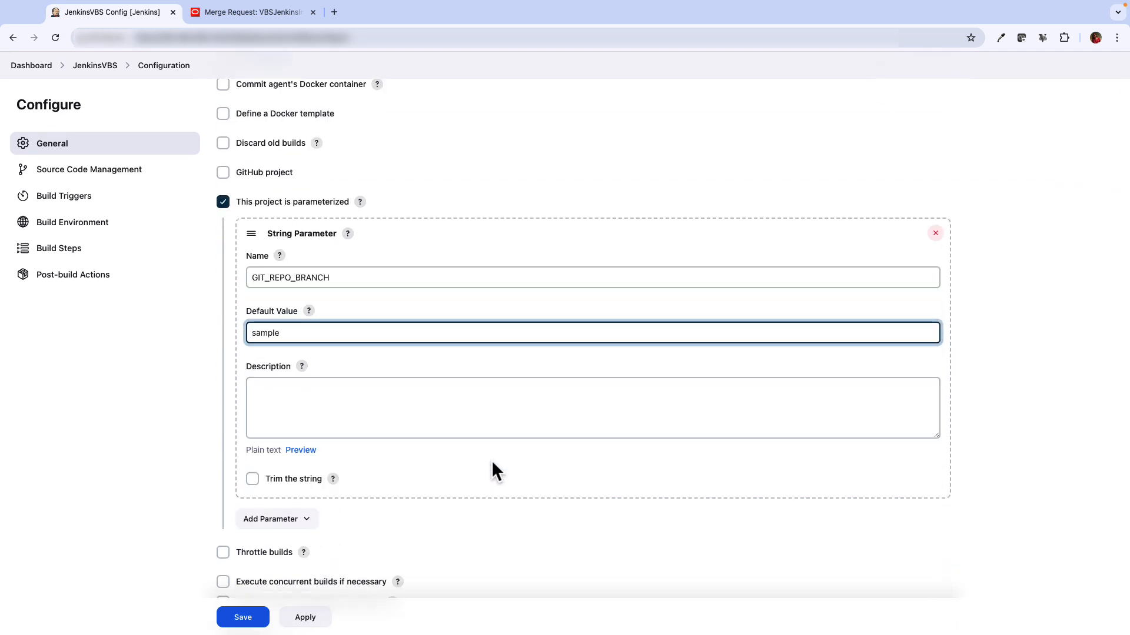
{"action": "scroll", "coordinate": [375, 520], "scroll_direction": "up", "scroll_amount": 3}
{"action": "left_click", "coordinate": [243, 617]}
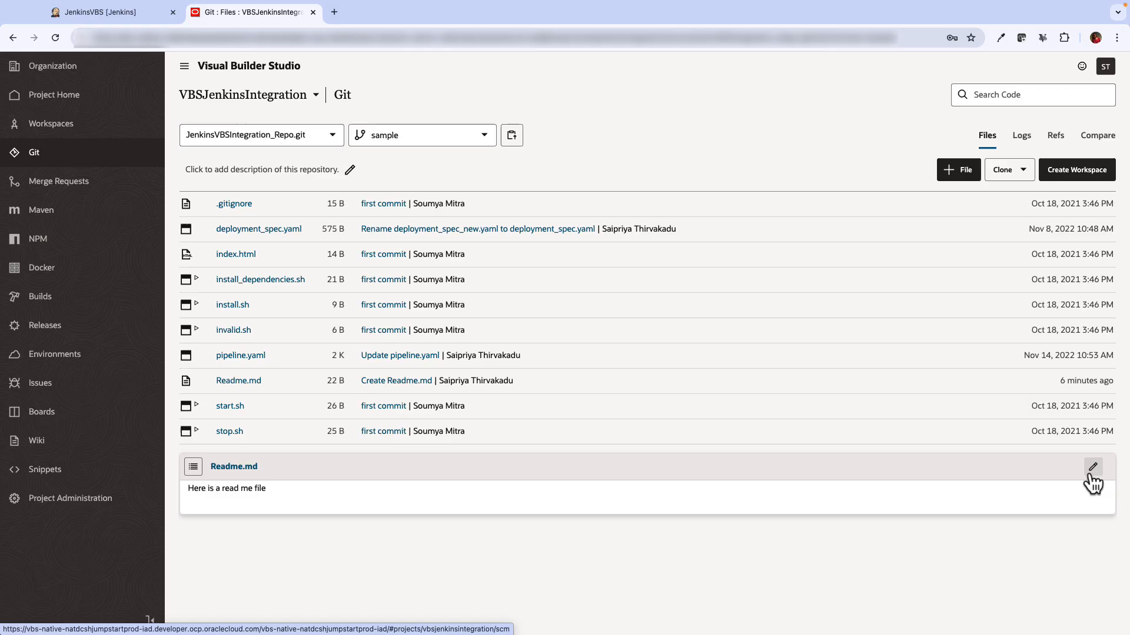
Edit Readme.md and commit the change to the sample branch
{"action": "left_click", "coordinate": [1090, 470]}
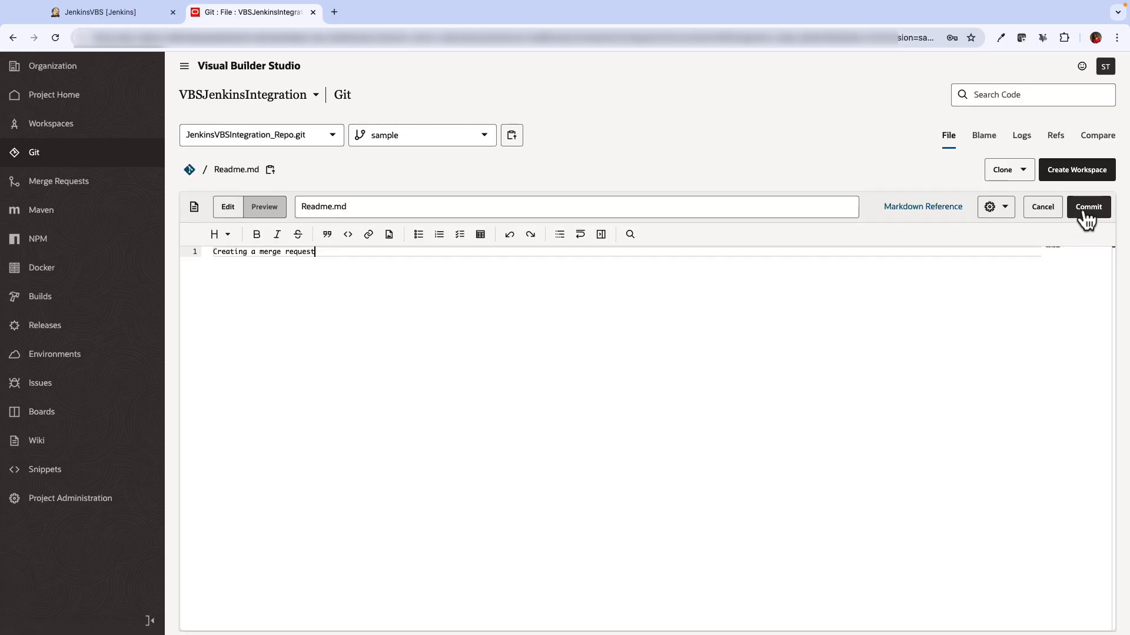
{"action": "left_click", "coordinate": [1085, 211]}
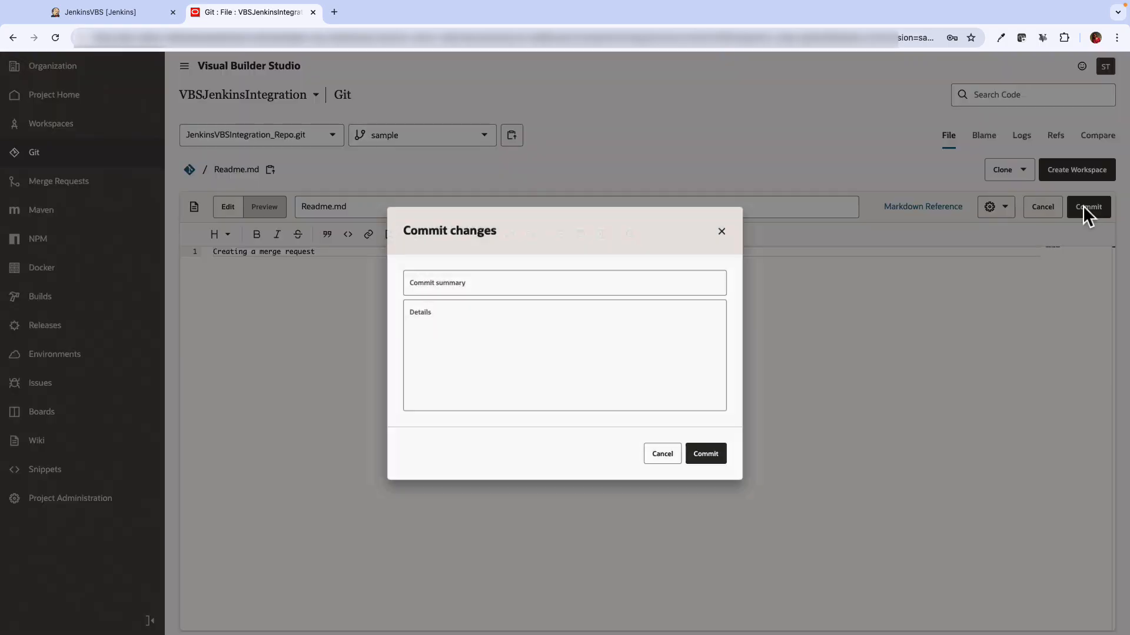
{"action": "left_click", "coordinate": [712, 462]}
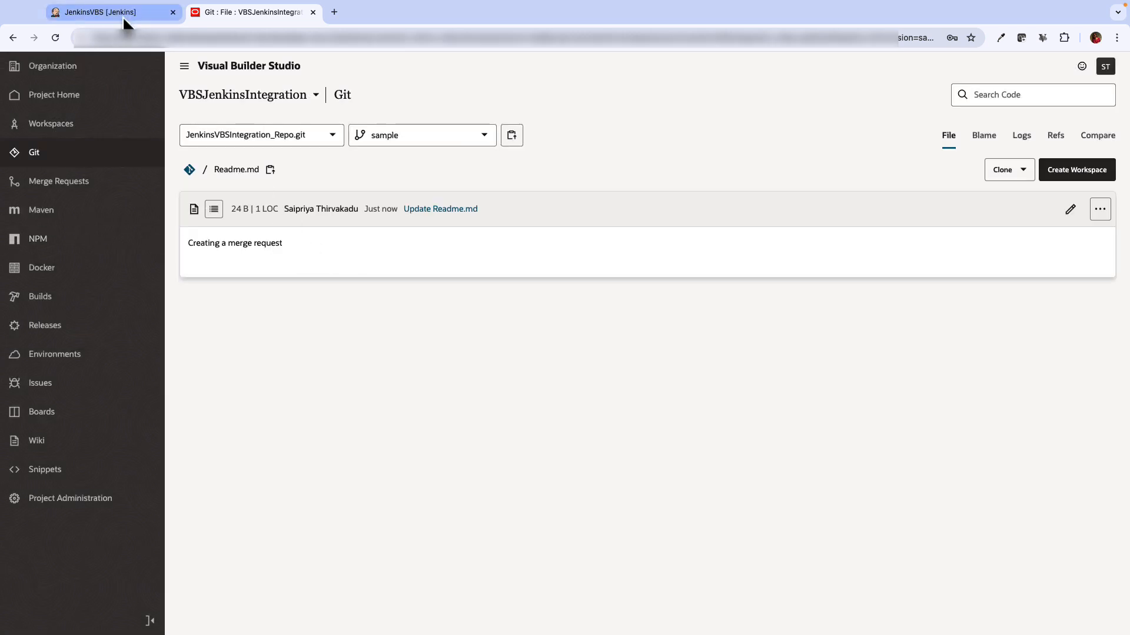
Check the merge-request webhook's logs and Jenkins response, then view build #2's console output
{"action": "left_click", "coordinate": [122, 16]}
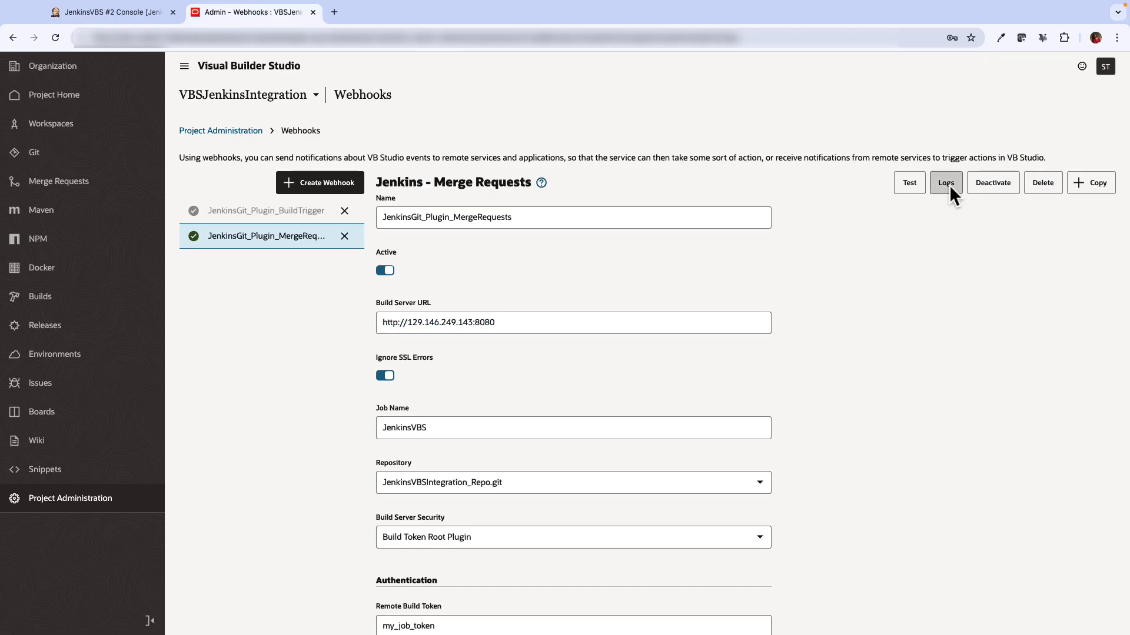
{"action": "left_click", "coordinate": [946, 183]}
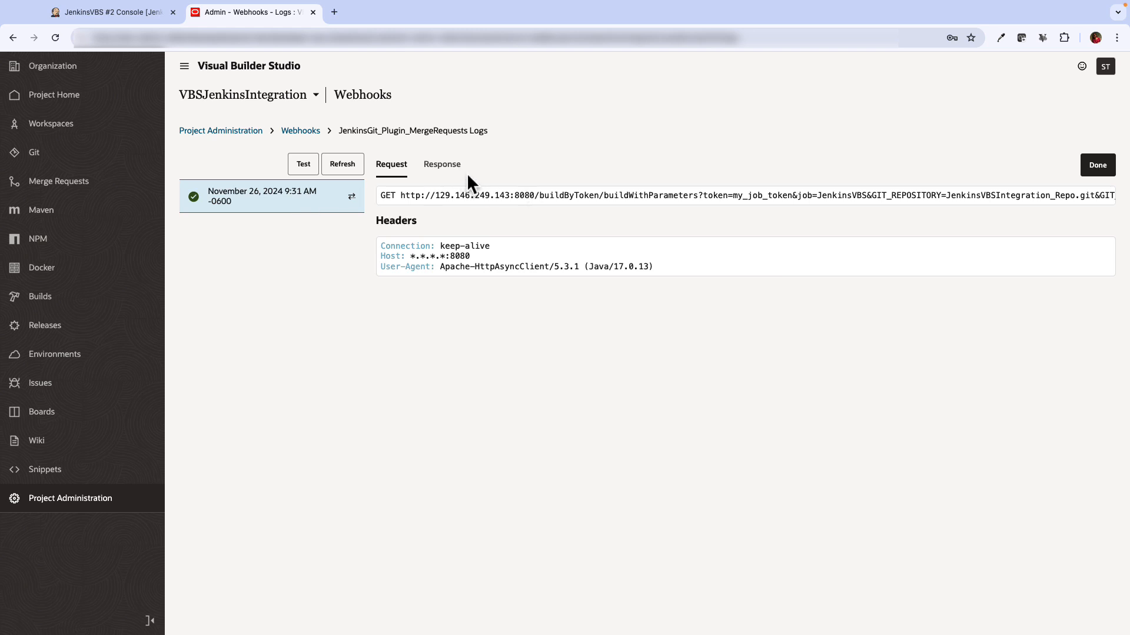
{"action": "left_click", "coordinate": [442, 166]}
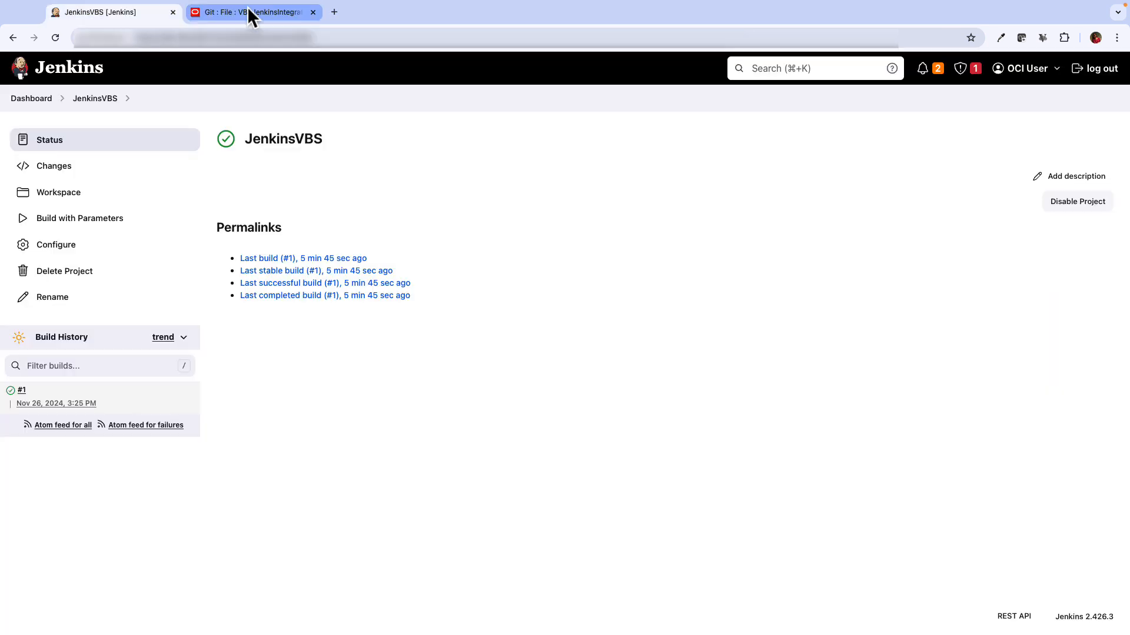
{"action": "left_click", "coordinate": [22, 390]}
{"action": "left_click", "coordinate": [83, 194]}
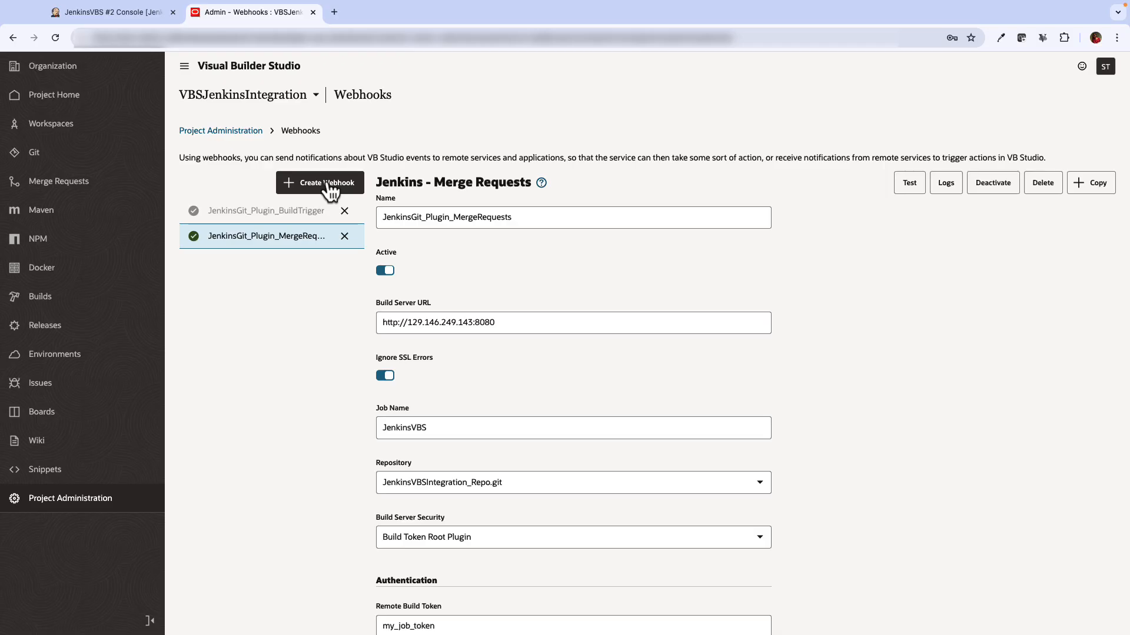
Start a Jenkins - Notification Plugin type webhook named Jenkins - Notification Plugin
{"action": "left_click", "coordinate": [322, 182]}
{"action": "left_click", "coordinate": [268, 197]}
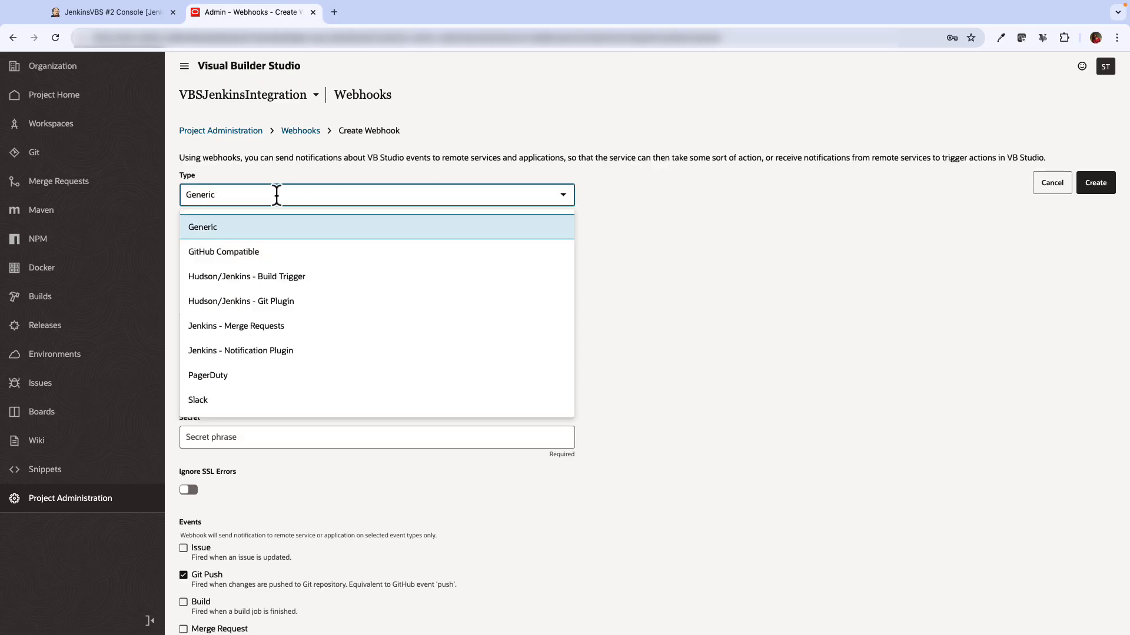
{"action": "left_click", "coordinate": [276, 352]}
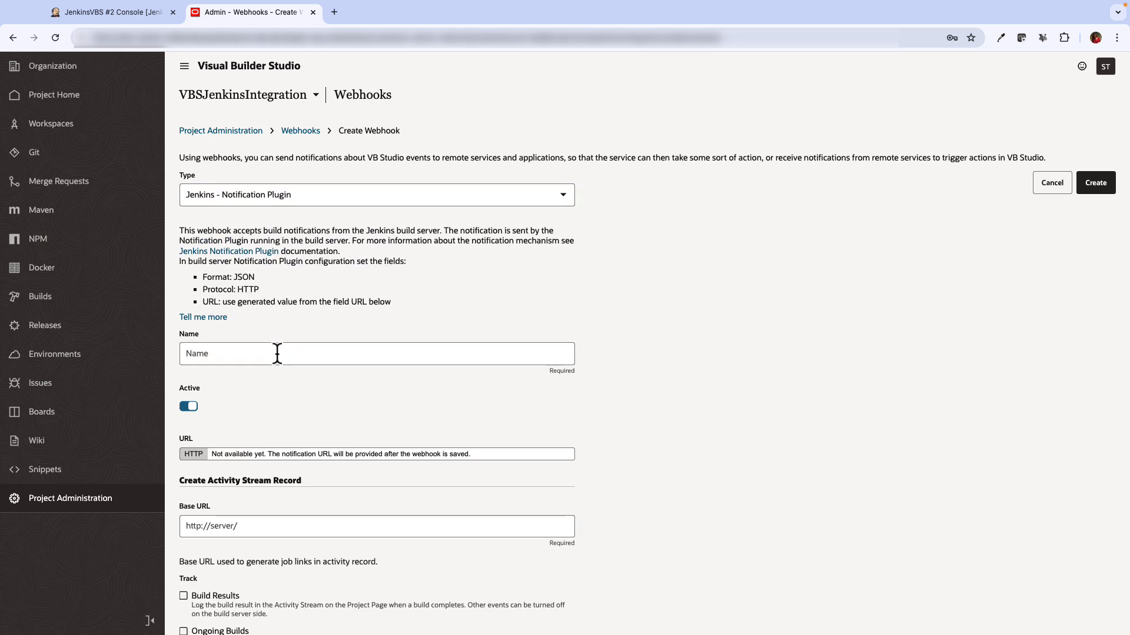
{"action": "left_click", "coordinate": [281, 354]}
{"action": "type", "text": "Jenkins - Notification Plugin"}
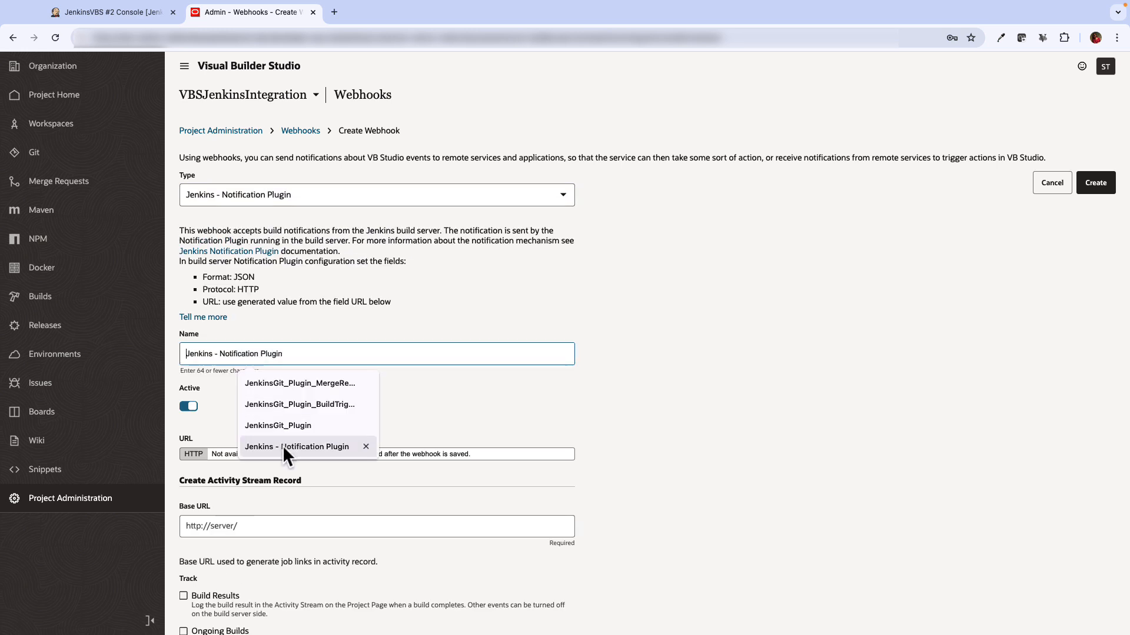
{"action": "left_click", "coordinate": [282, 446]}
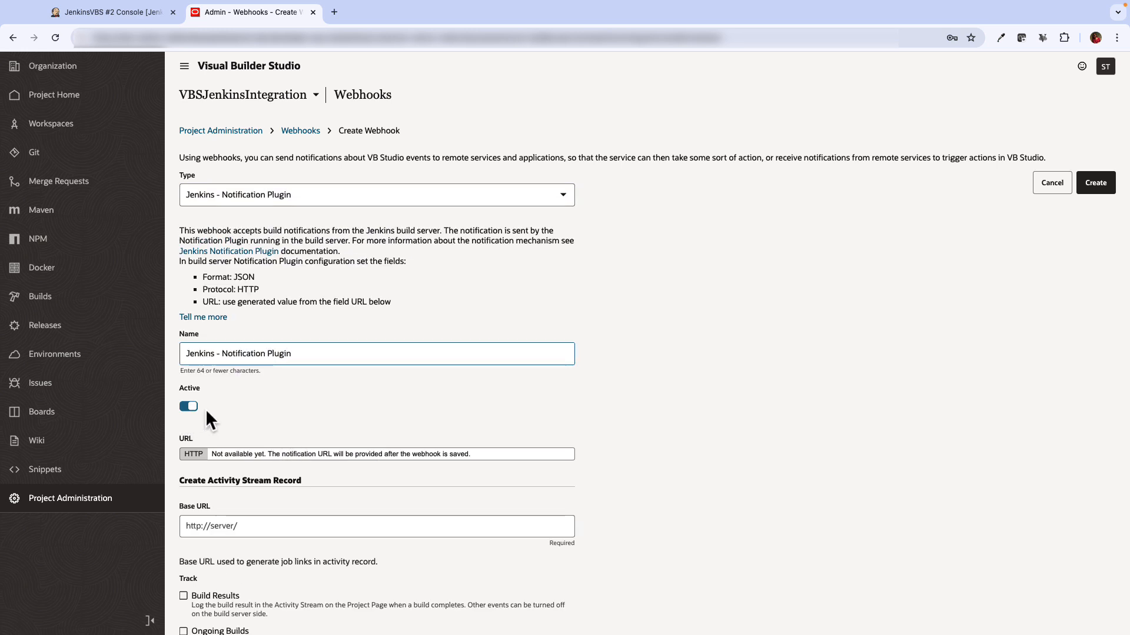
{"action": "scroll", "coordinate": [246, 426], "scroll_direction": "down", "scroll_amount": 2}
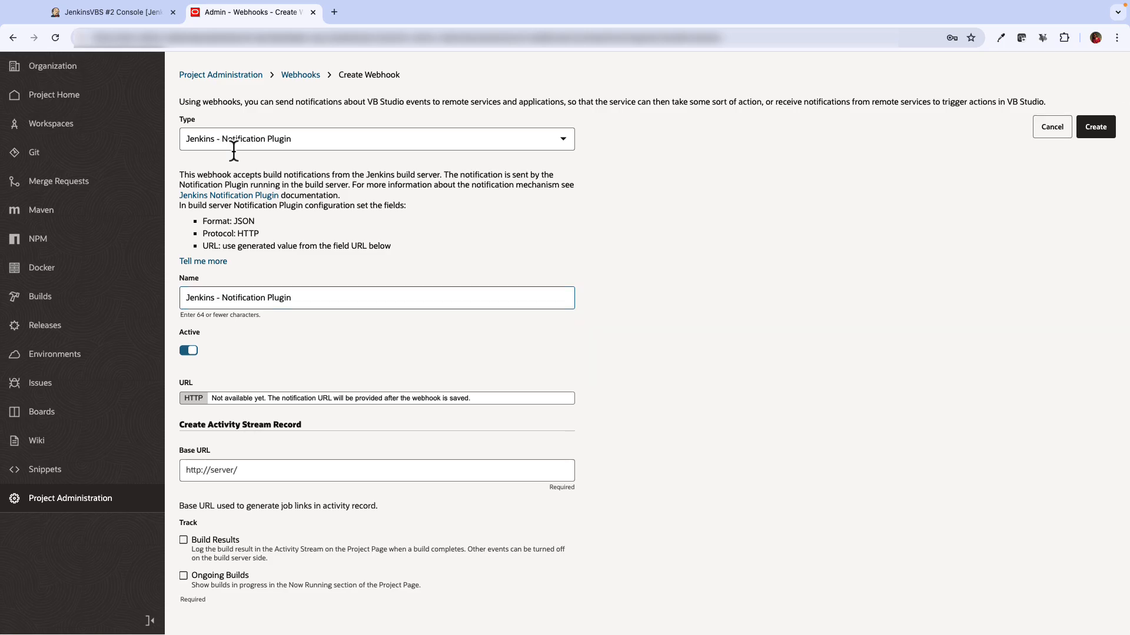
{"action": "left_click", "coordinate": [133, 12]}
{"action": "left_click_drag", "start_coordinate": [244, 39], "coordinate": [114, 40]}
{"action": "left_click", "coordinate": [224, 14]}
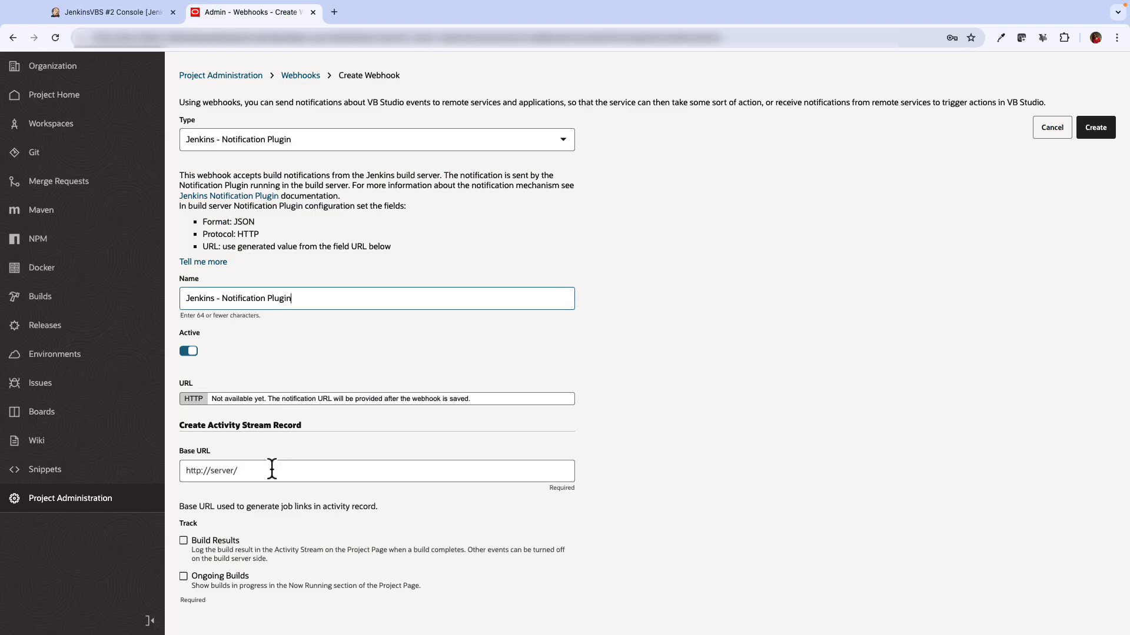
{"action": "left_click", "coordinate": [254, 473]}
{"action": "left_click", "coordinate": [361, 493]}
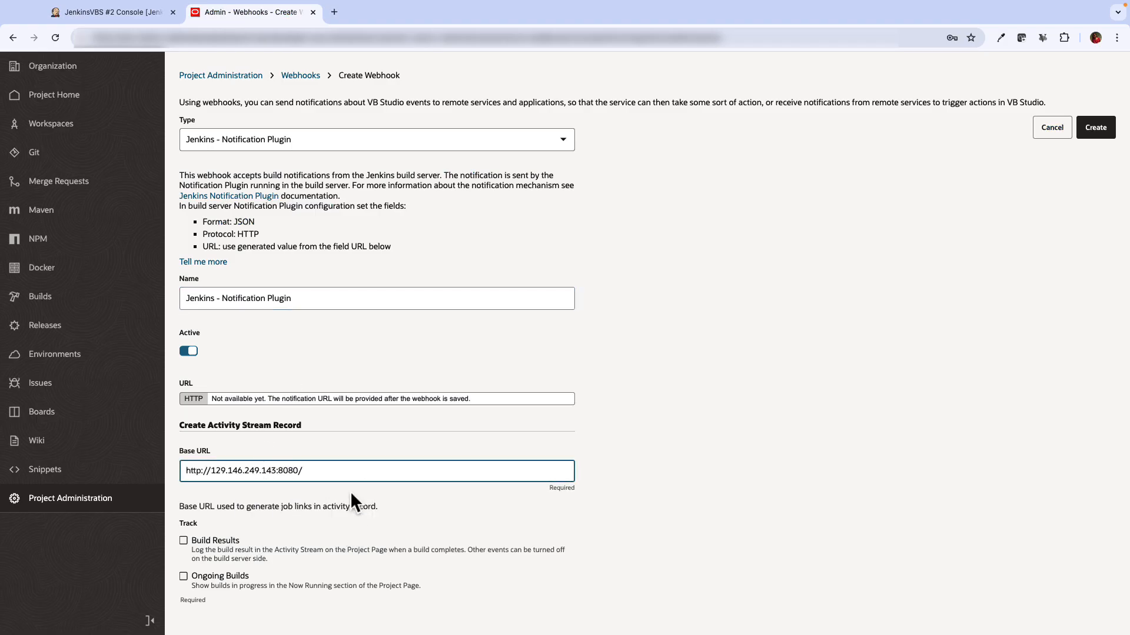
{"action": "key", "text": "BackSpace"}
{"action": "left_click", "coordinate": [215, 539]}
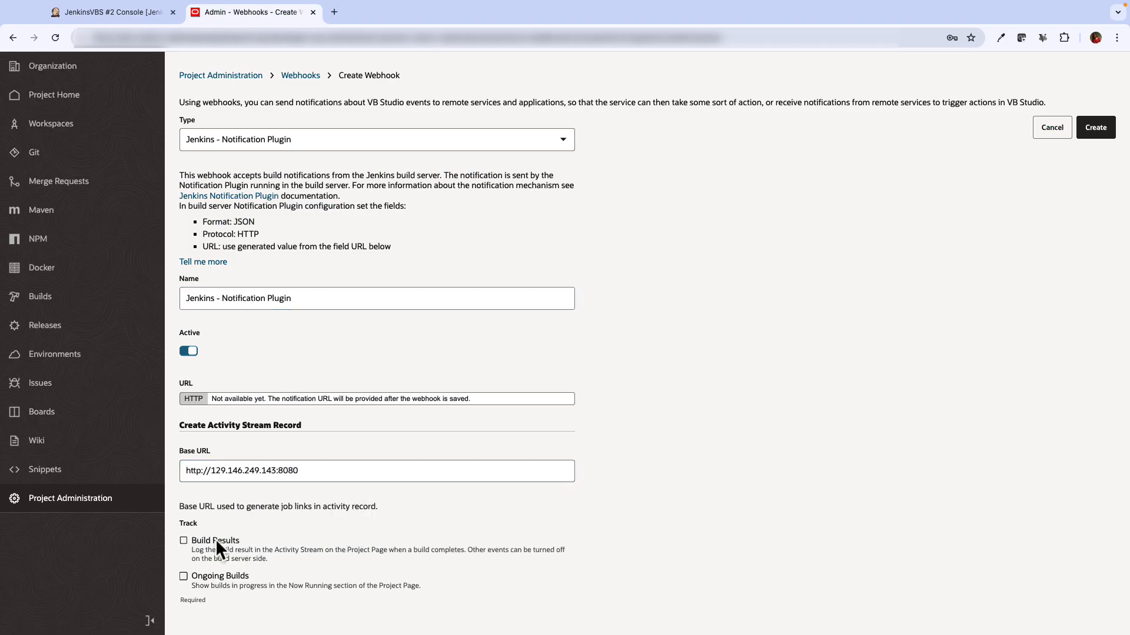
{"action": "left_click", "coordinate": [212, 575]}
{"action": "left_click", "coordinate": [1095, 127]}
Copy the notification webhook's generated URL
{"action": "left_click_drag", "start_coordinate": [404, 346], "coordinate": [780, 347]}
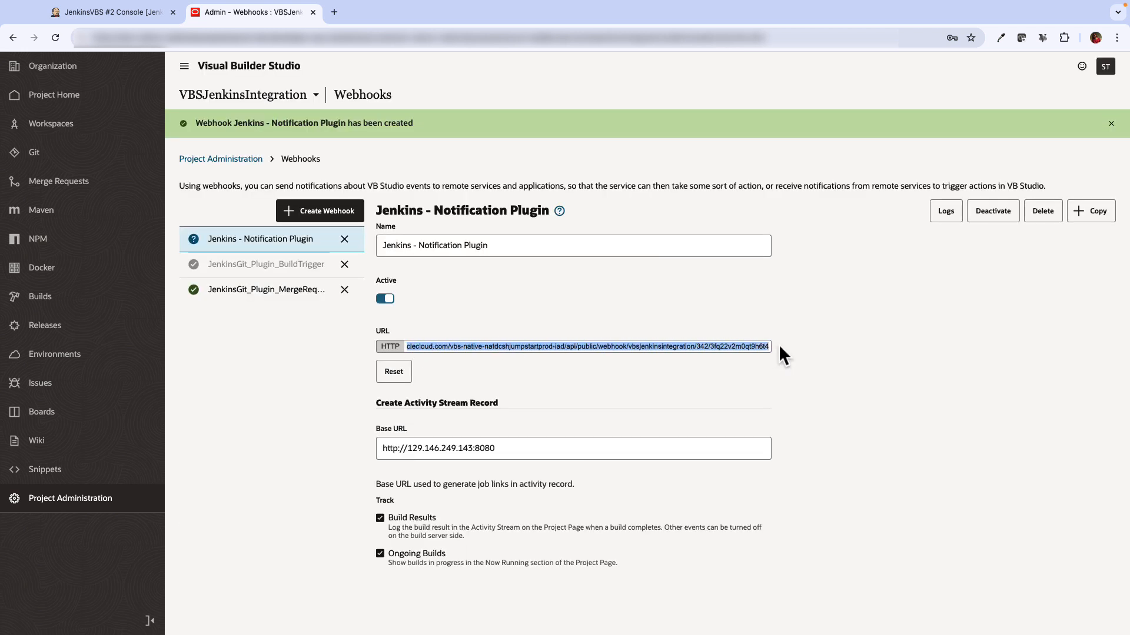
{"action": "right_click", "coordinate": [572, 342]}
{"action": "left_click", "coordinate": [589, 371]}
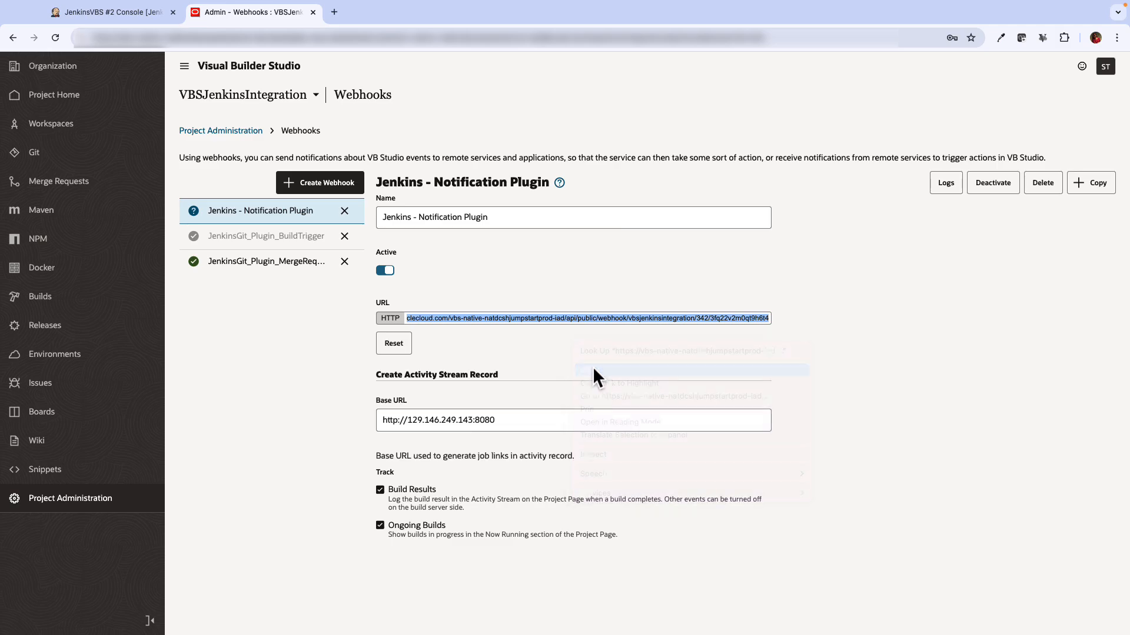
{"action": "left_click", "coordinate": [112, 12]}
Search for and install the Jenkins Notification plugin
{"action": "type", "text": "notific"}
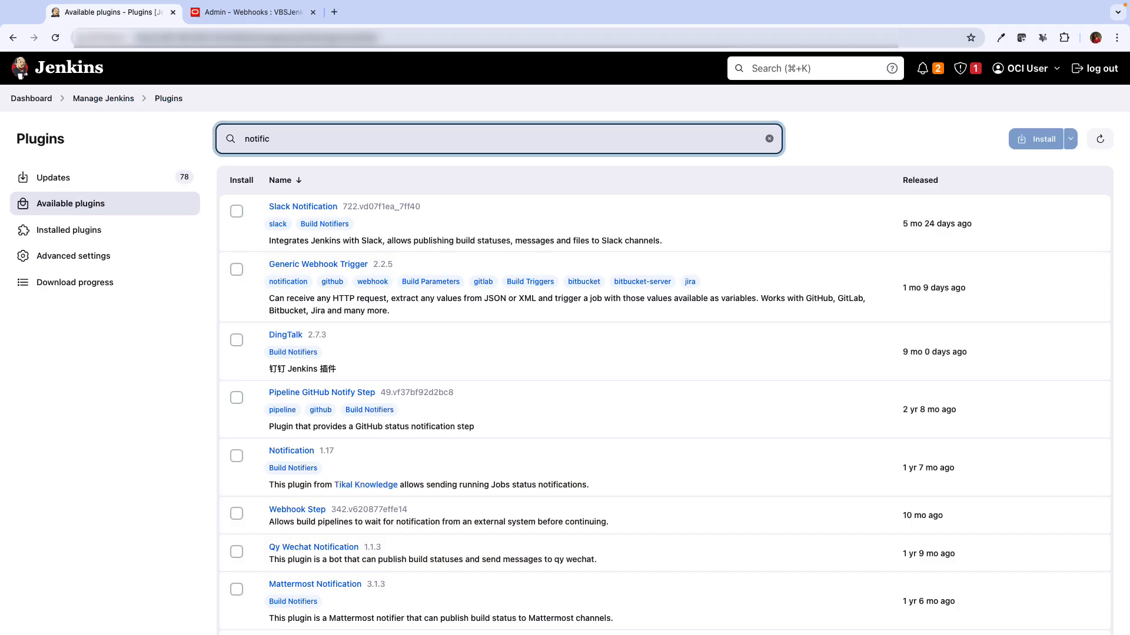
{"action": "type", "text": "ation"}
{"action": "left_click", "coordinate": [236, 211]}
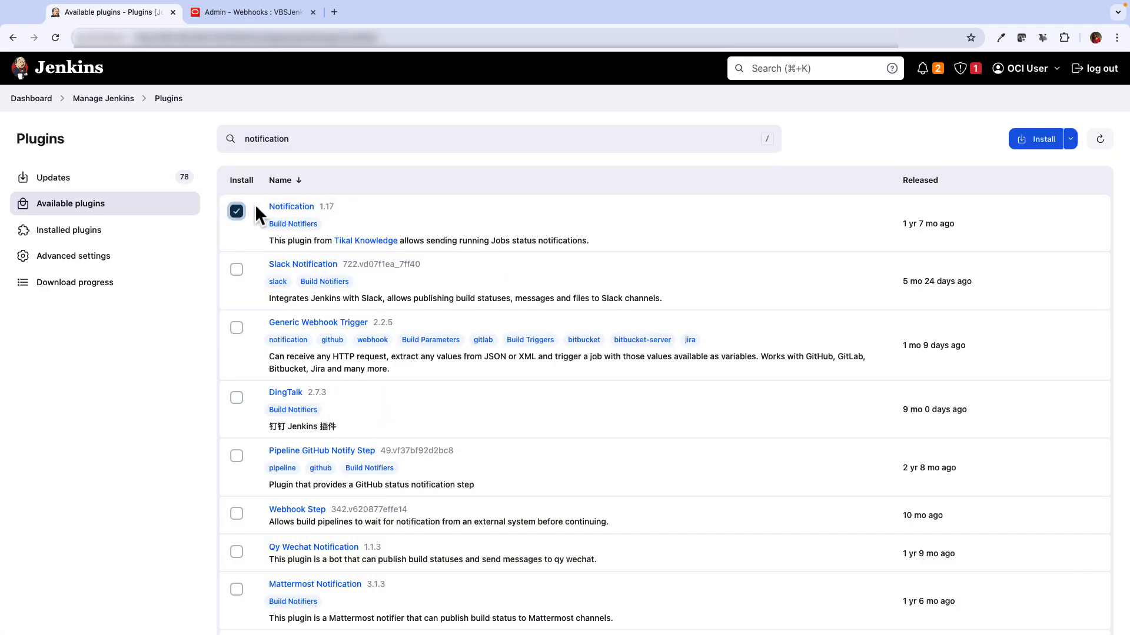
{"action": "left_click", "coordinate": [78, 281]}
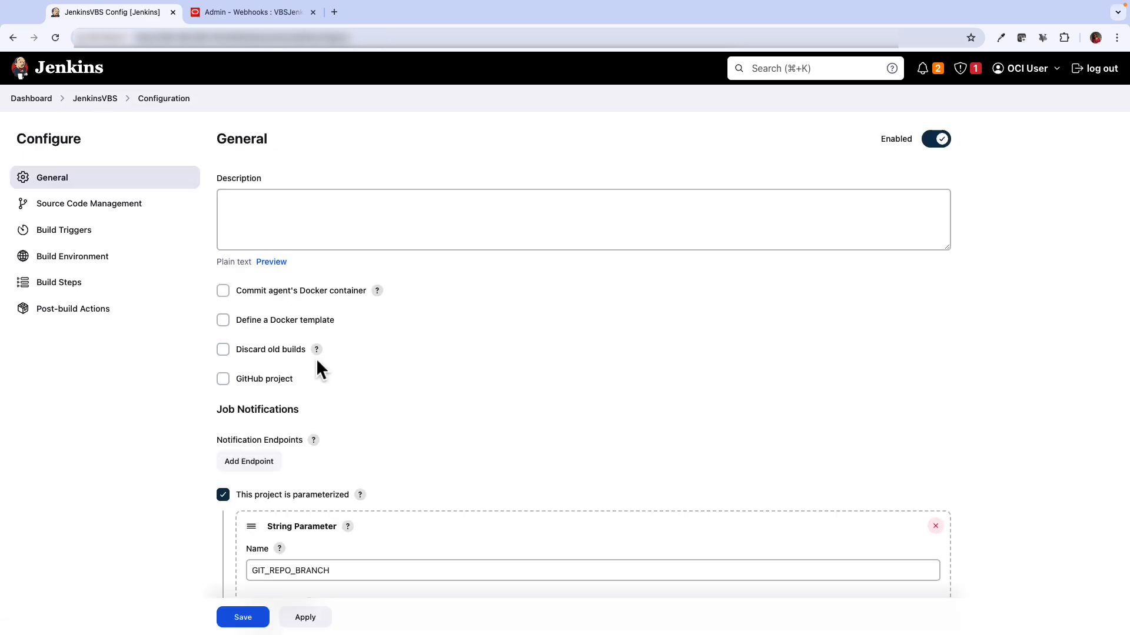
Add a JenkinsVBS notification endpoint with the pasted VBS webhook URL and save
{"action": "scroll", "coordinate": [318, 368], "scroll_direction": "down", "scroll_amount": 3}
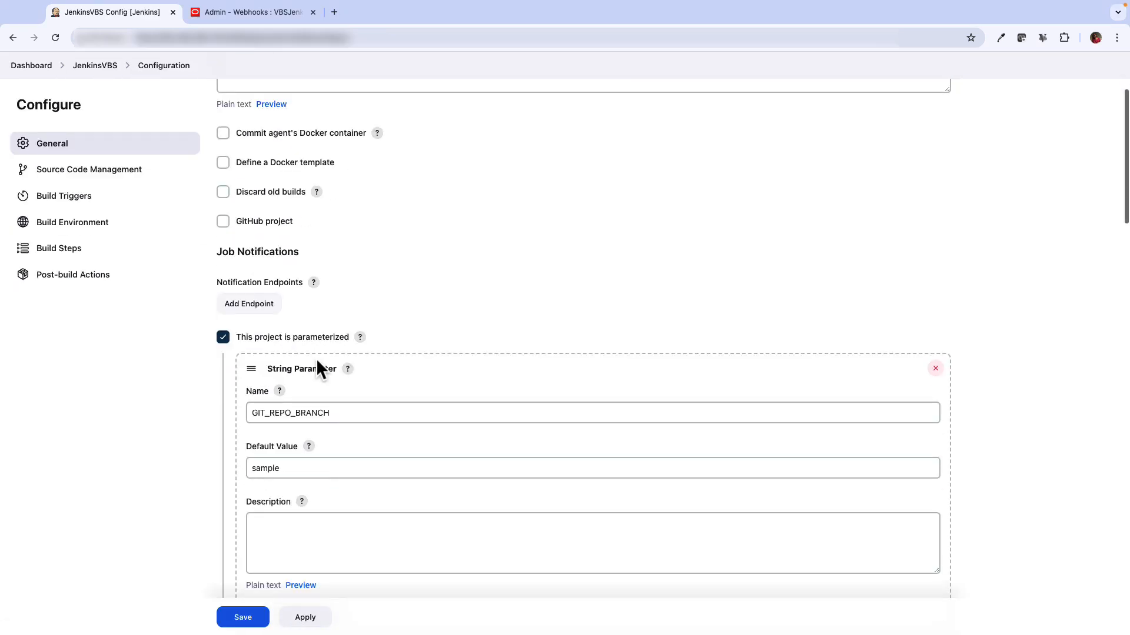
{"action": "left_click", "coordinate": [253, 315]}
{"action": "scroll", "coordinate": [268, 365], "scroll_direction": "down", "scroll_amount": 3}
{"action": "left_click", "coordinate": [282, 424]}
{"action": "key", "text": "ctrl+v"}
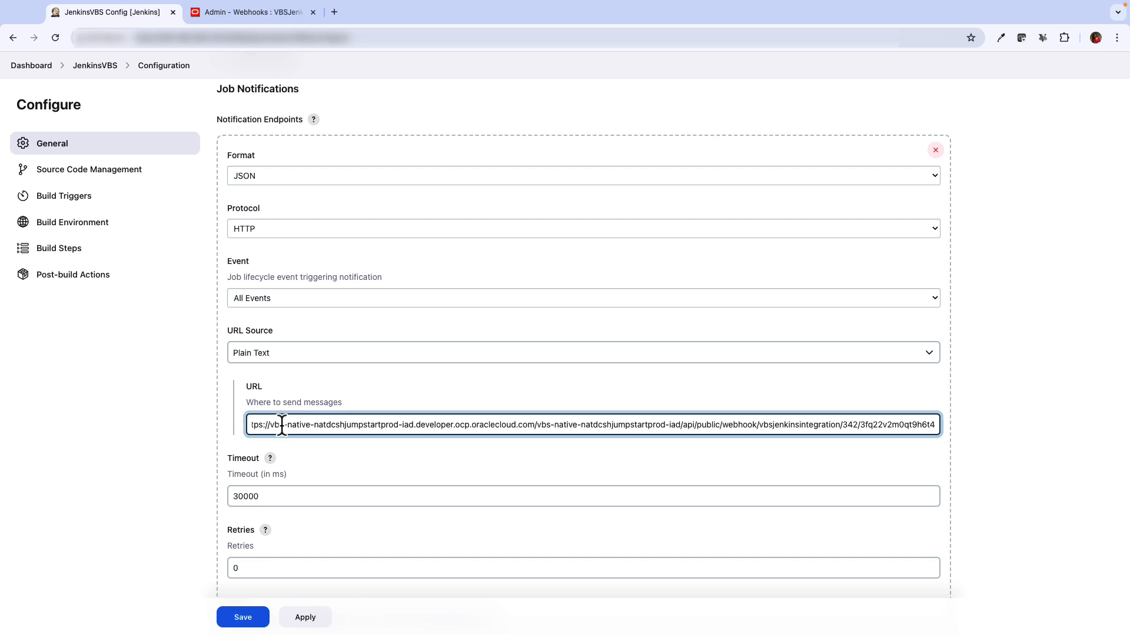
{"action": "scroll", "coordinate": [404, 442], "scroll_direction": "down", "scroll_amount": 7}
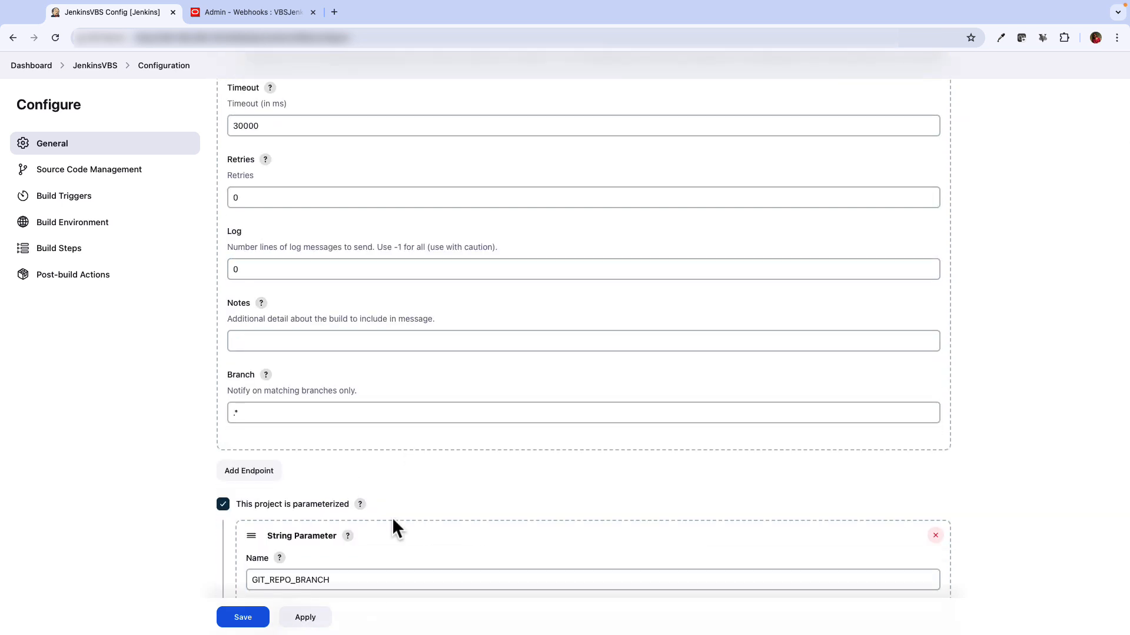
{"action": "left_click", "coordinate": [234, 617]}
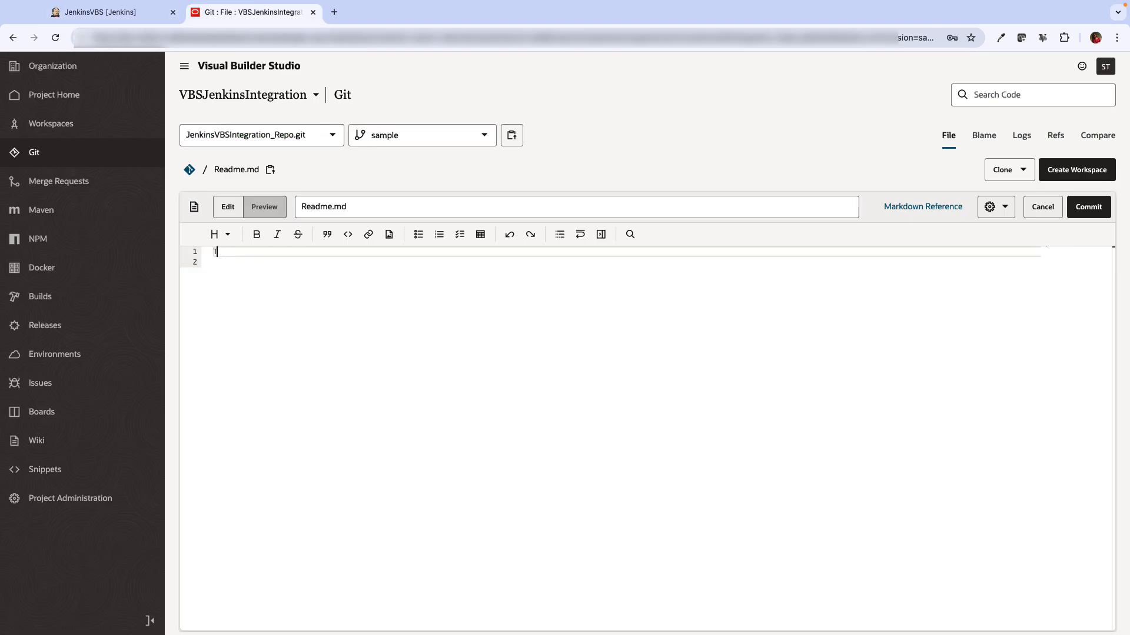
Replace the Readme text with 'Test notification' and commit it as 'Test notification plugin'
{"action": "key", "text": "ctrl+a"}
{"action": "type", "text": "Test notification"}
{"action": "left_click", "coordinate": [1099, 213]}
{"action": "type", "text": "Test notification plugimn"}
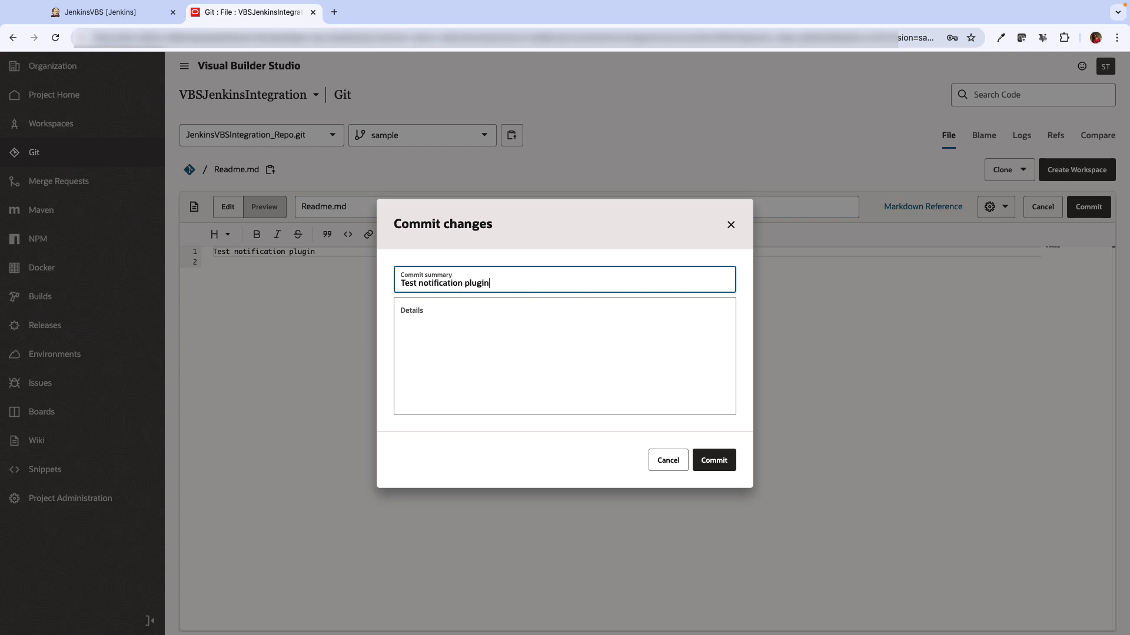
{"action": "left_click", "coordinate": [714, 460]}
Open Jenkins build #3 triggered by the Readme commit
{"action": "left_click", "coordinate": [23, 500]}
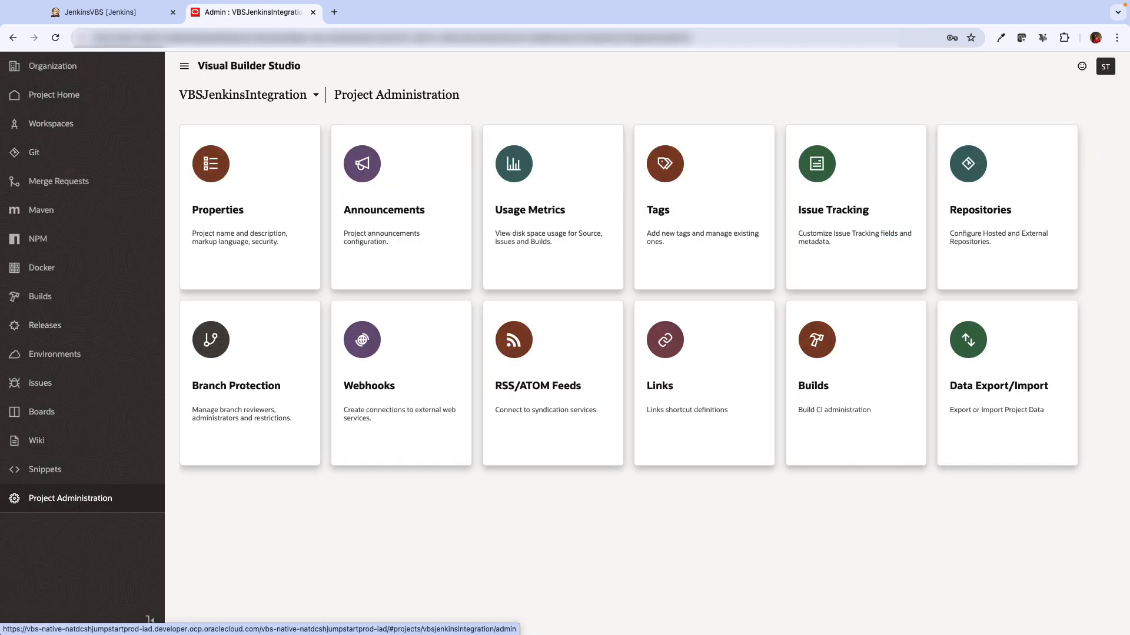
{"action": "left_click", "coordinate": [100, 12]}
{"action": "left_click", "coordinate": [17, 390]}
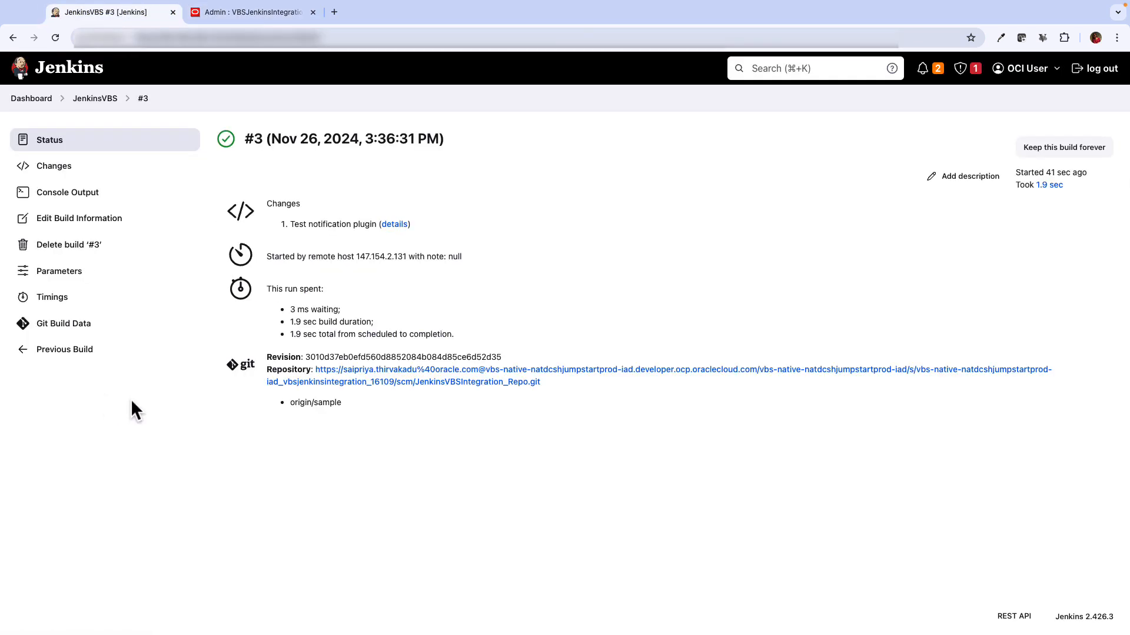
Review the notification webhook's logs, response and action log, then return to the project home
{"action": "left_click", "coordinate": [271, 13]}
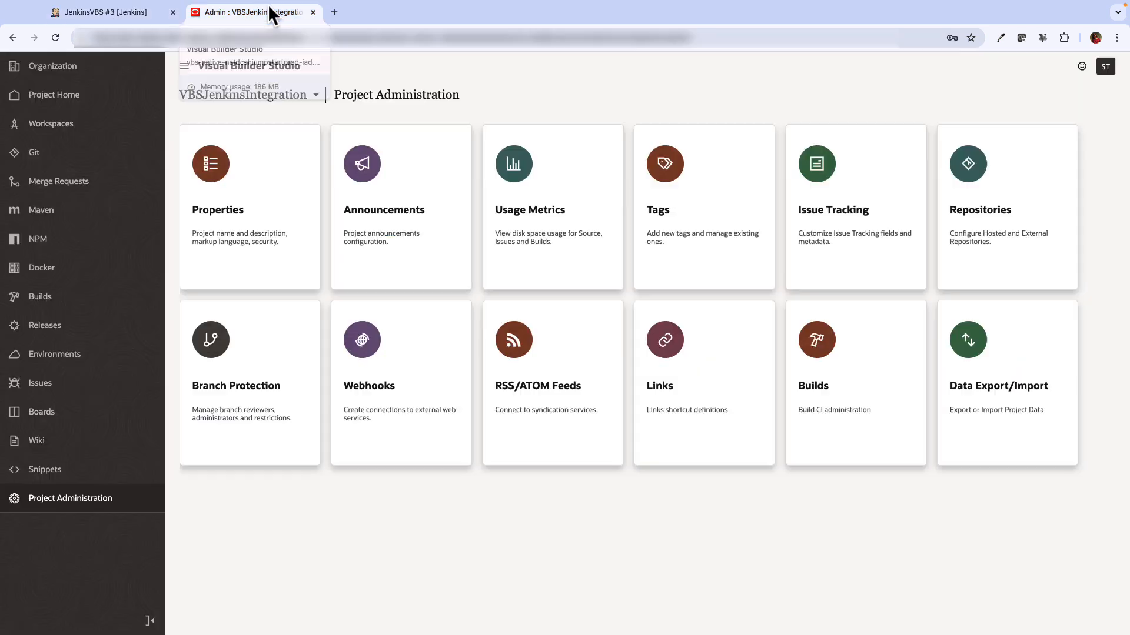
{"action": "left_click", "coordinate": [347, 379]}
{"action": "left_click", "coordinate": [944, 184]}
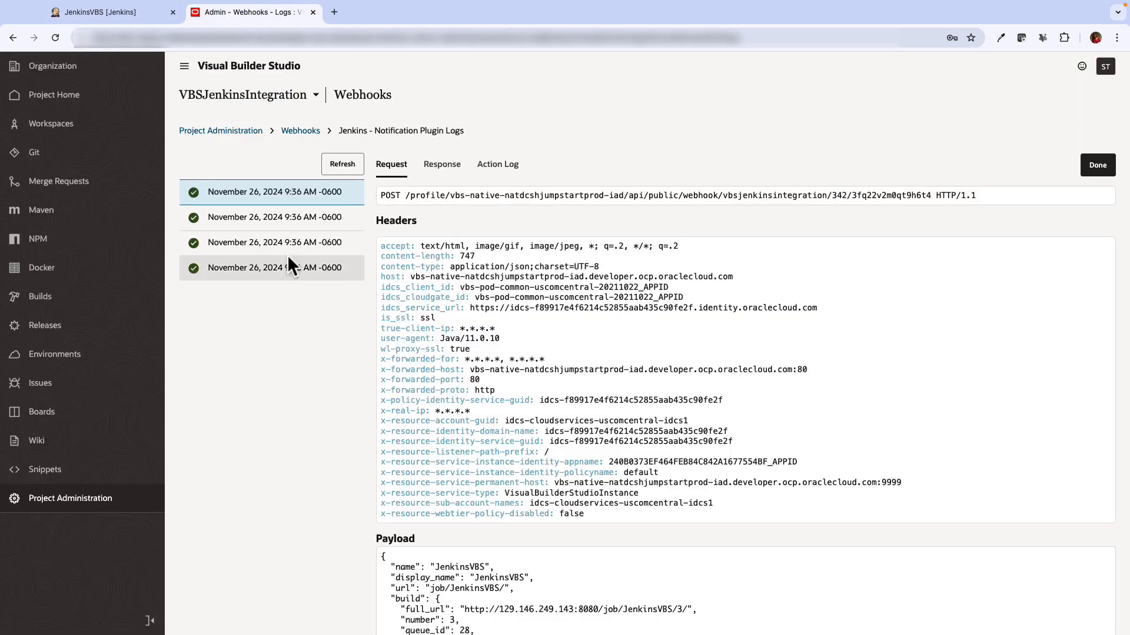
{"action": "scroll", "coordinate": [503, 432], "scroll_direction": "down", "scroll_amount": 5}
{"action": "scroll", "coordinate": [502, 431], "scroll_direction": "up", "scroll_amount": 5}
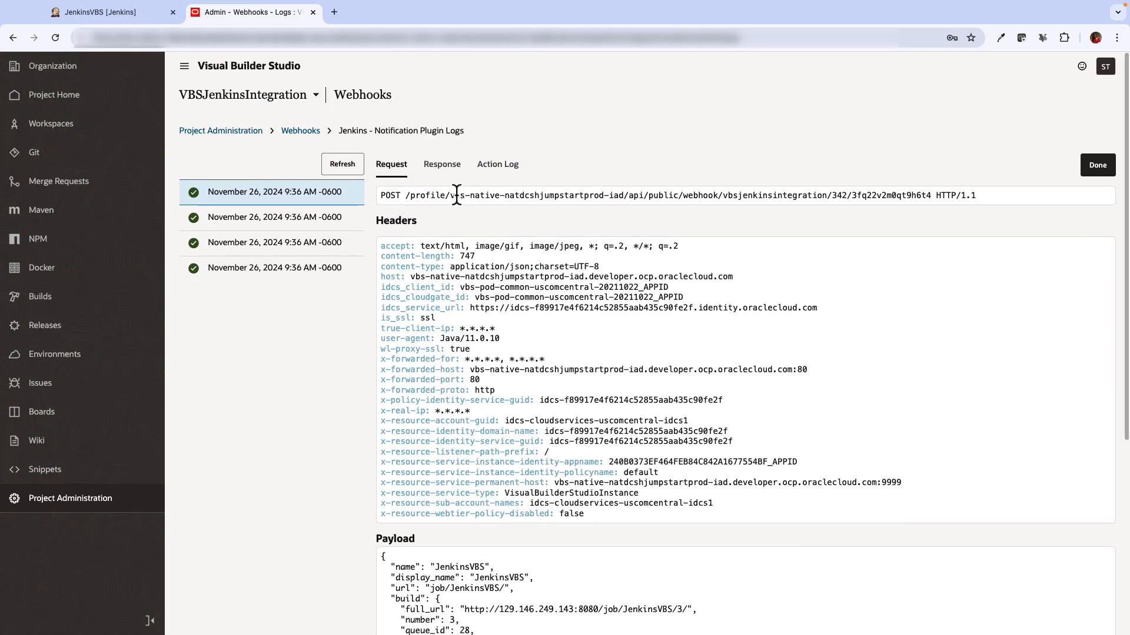
{"action": "left_click", "coordinate": [442, 164]}
{"action": "left_click", "coordinate": [499, 164]}
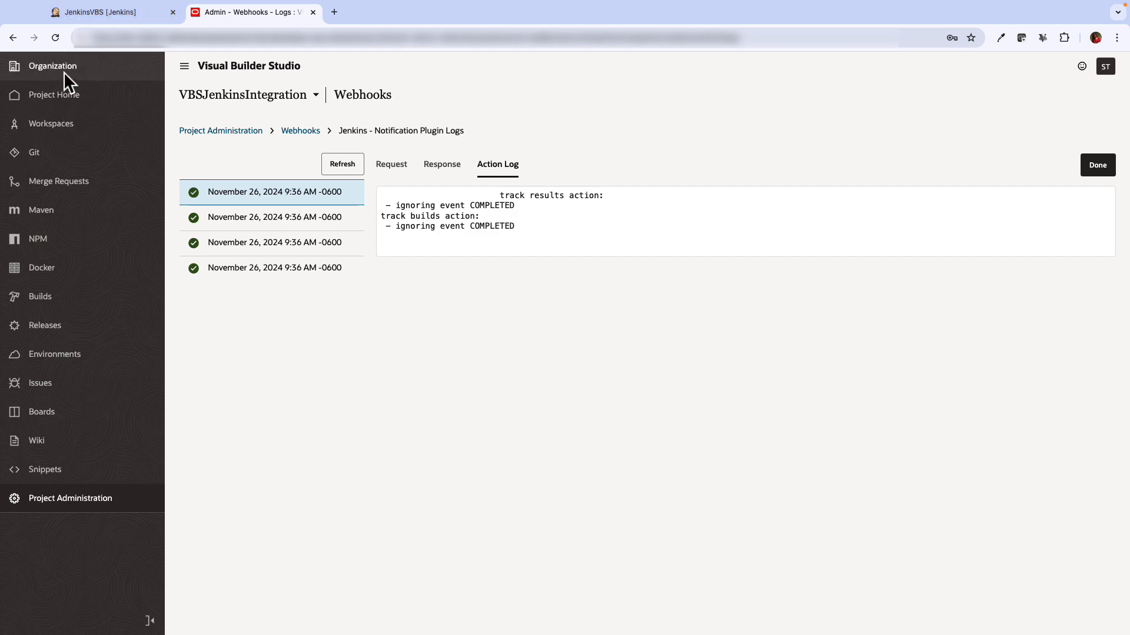
{"action": "left_click", "coordinate": [220, 131]}
{"action": "left_click", "coordinate": [73, 97]}
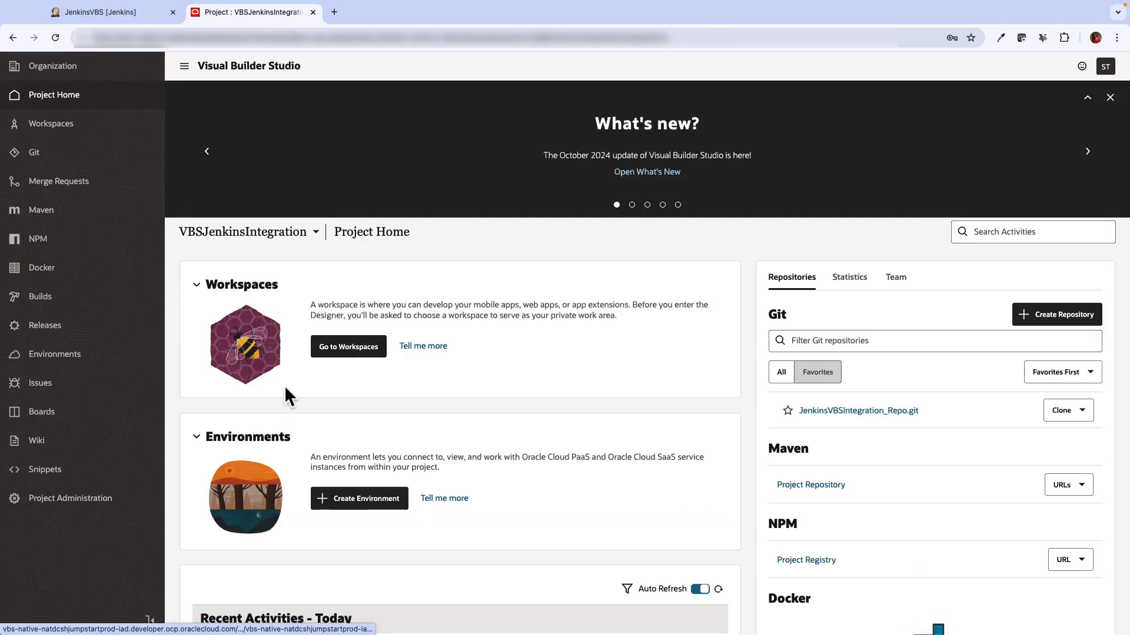
{"action": "scroll", "coordinate": [284, 386], "scroll_direction": "down", "scroll_amount": 7}
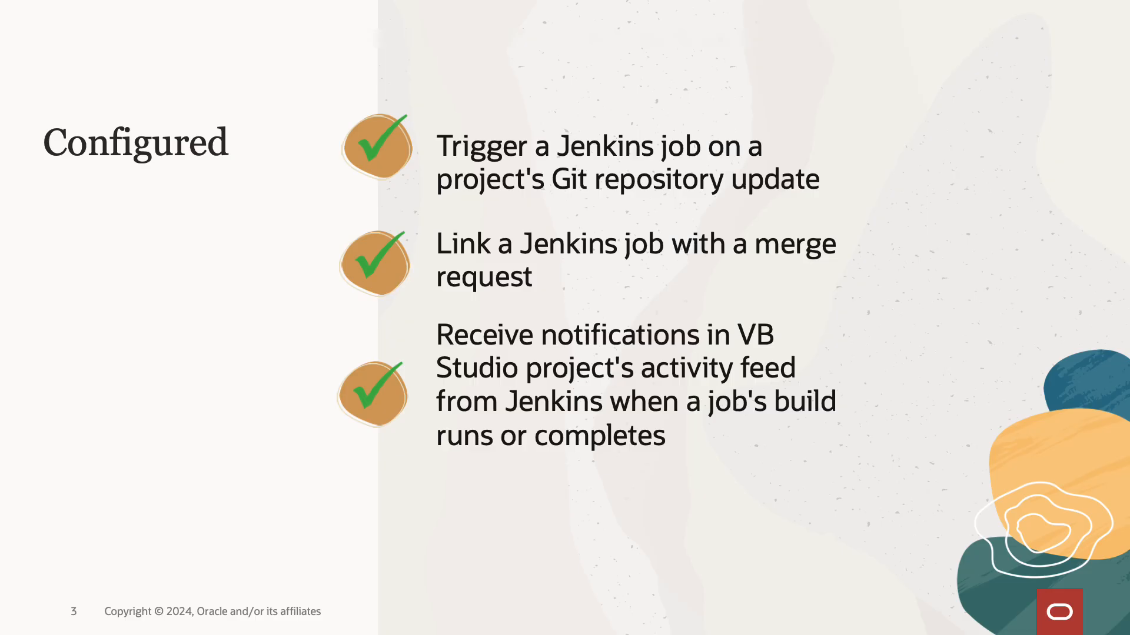